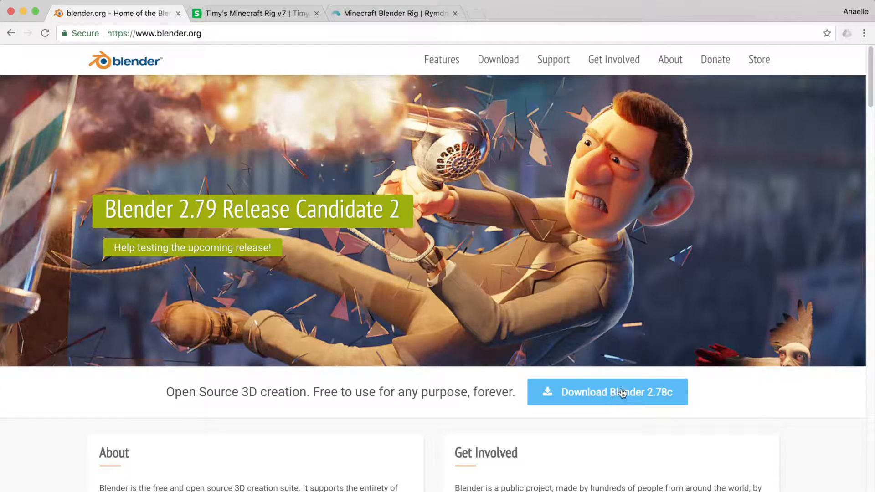
# Step: On the Timy's Minecraft Rig v7 page, keep the price at $0 and proceed to the checkout
pyautogui.scroll(-1, 624, 377)
pyautogui.scroll(1, 624, 378)
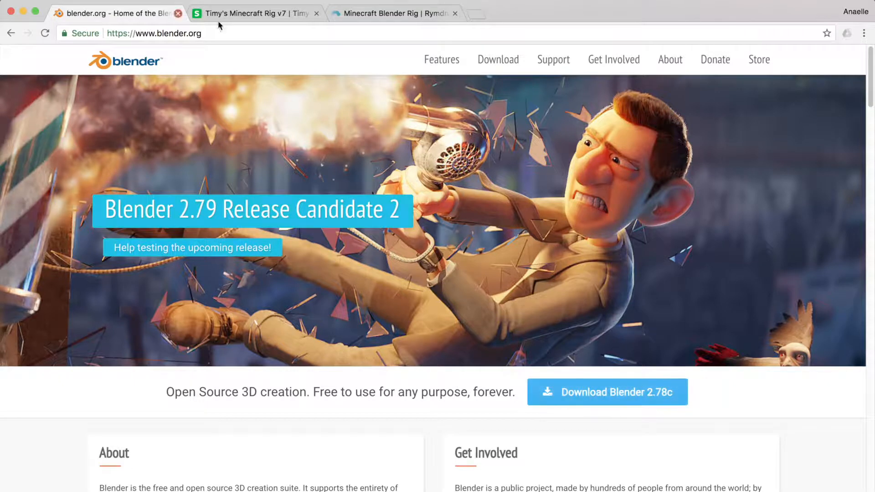
pyautogui.click(233, 15)
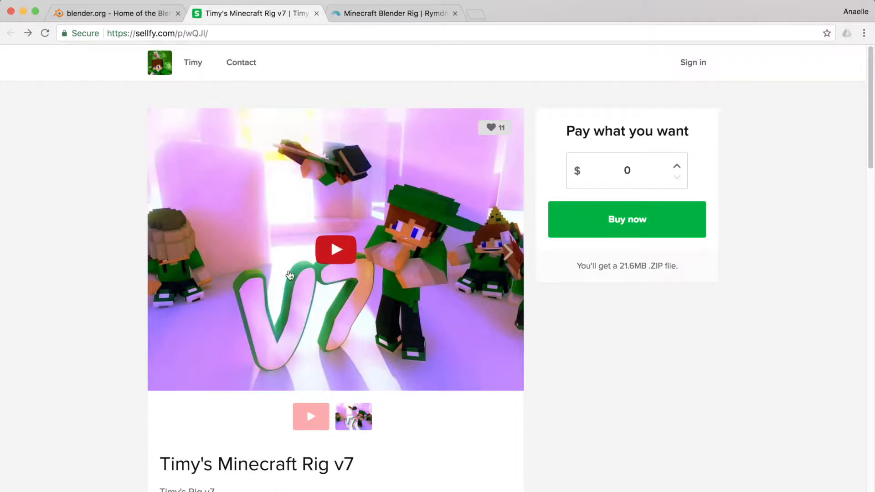
pyautogui.click(678, 167)
pyautogui.click(677, 167)
pyautogui.click(678, 167)
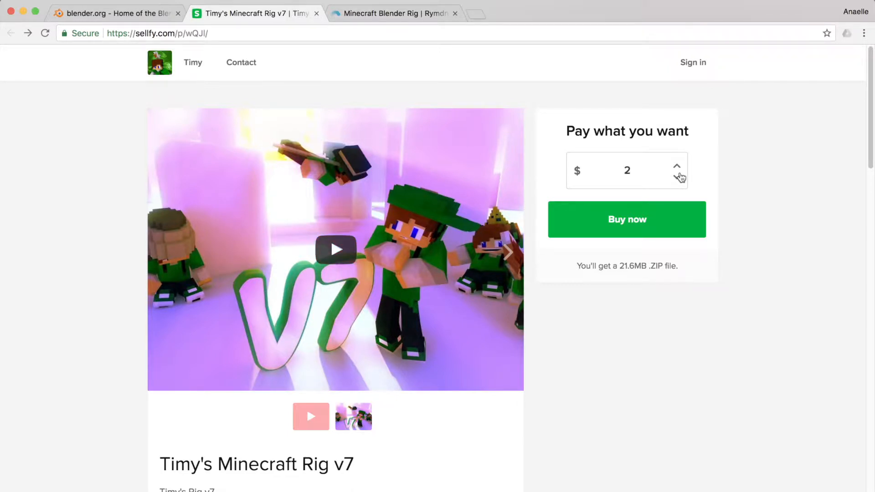
pyautogui.click(678, 177)
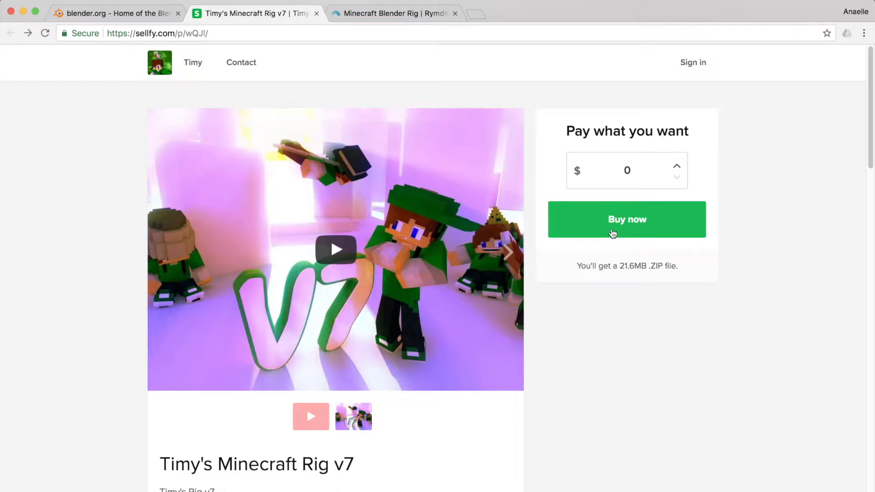
pyautogui.click(613, 233)
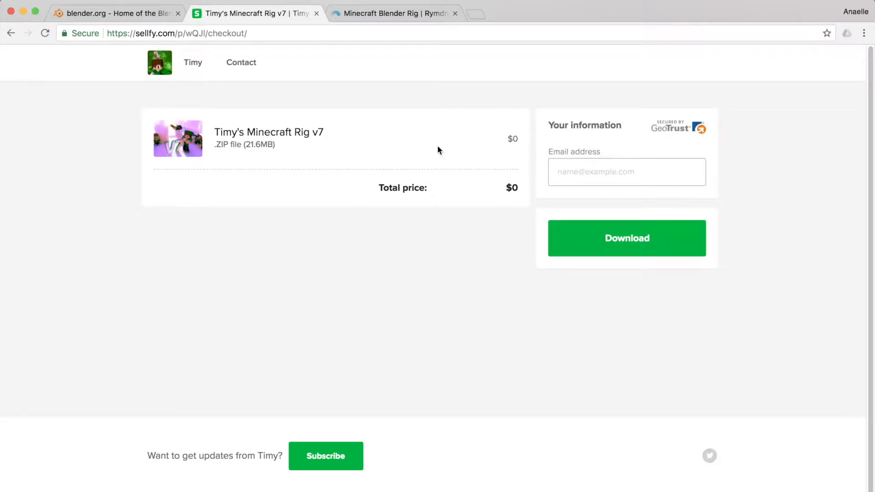
# Step: Examine the Minecraft Blender Rig page on Rymdnisse.net, comparing its Internal and Cycles download options
pyautogui.click(390, 13)
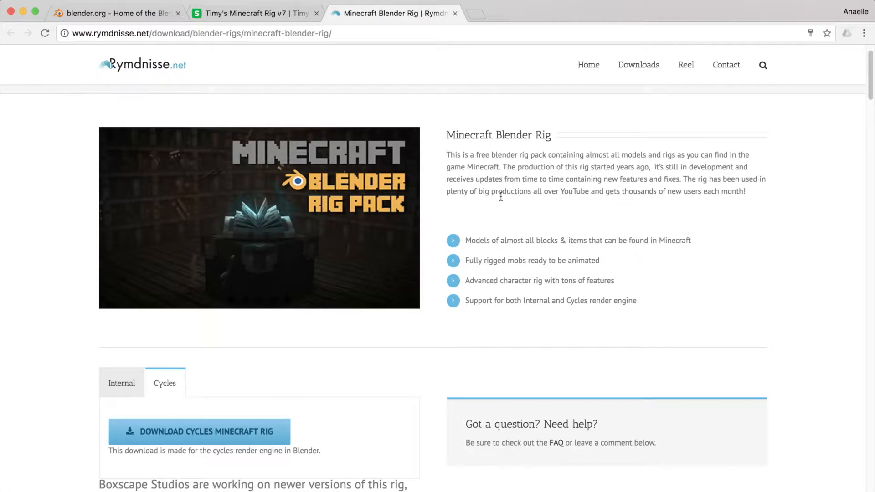
pyautogui.scroll(-1, 501, 198)
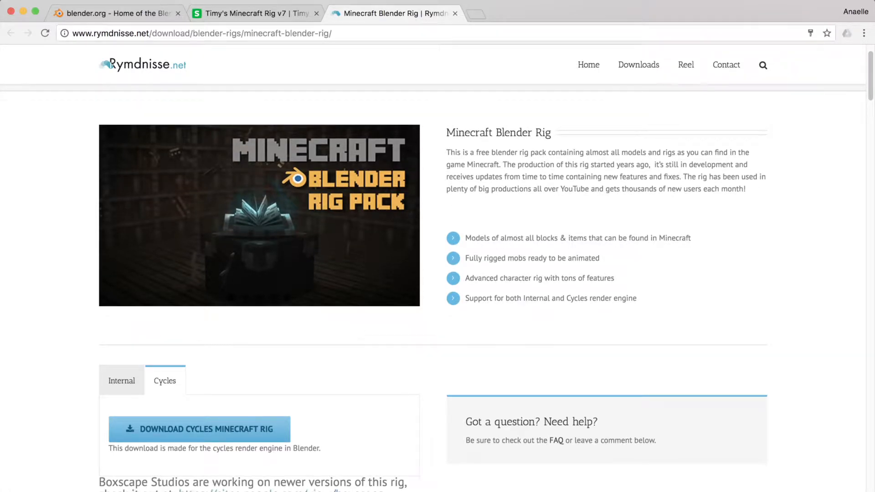
pyautogui.click(118, 394)
pyautogui.scroll(-1, 50, 263)
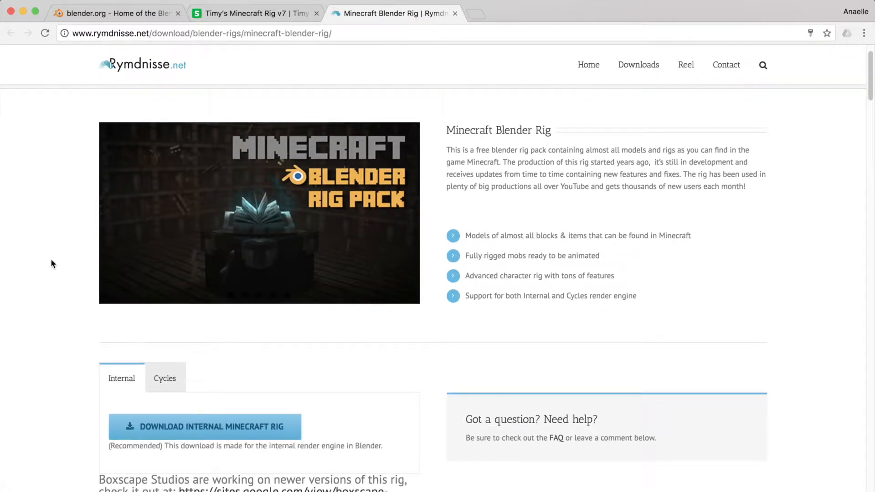
pyautogui.scroll(-2, 50, 262)
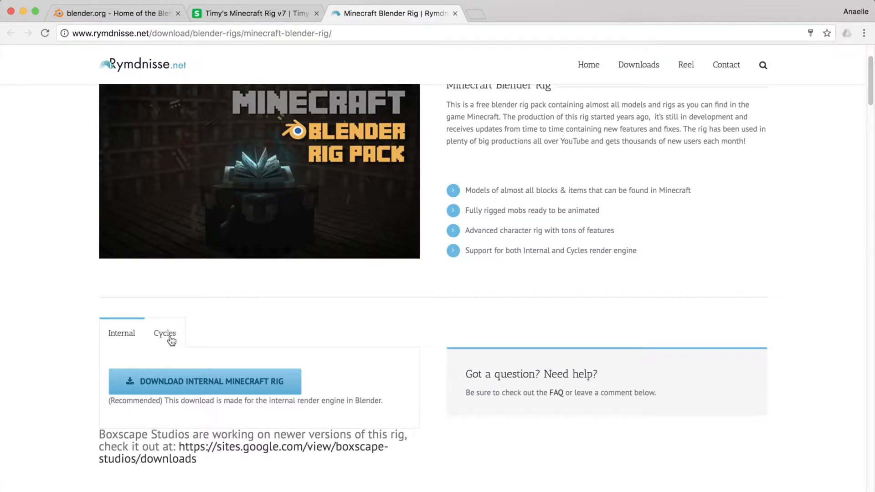
pyautogui.click(169, 337)
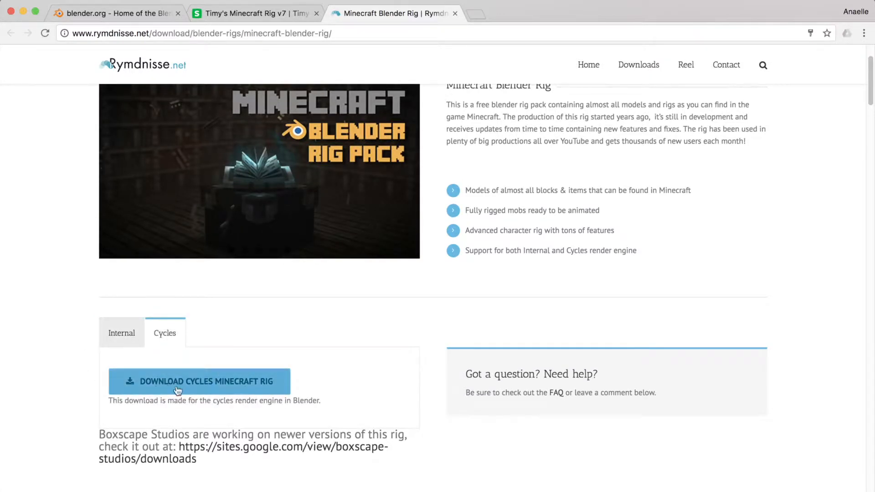
pyautogui.click(114, 342)
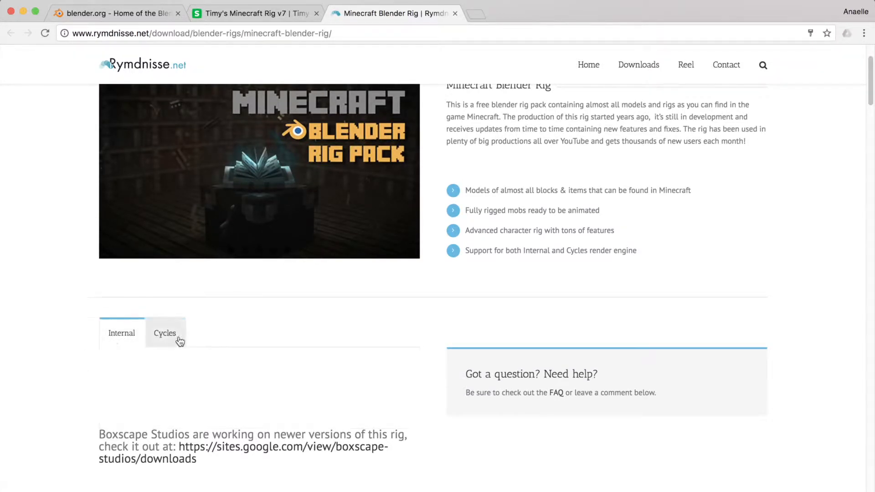
pyautogui.click(171, 333)
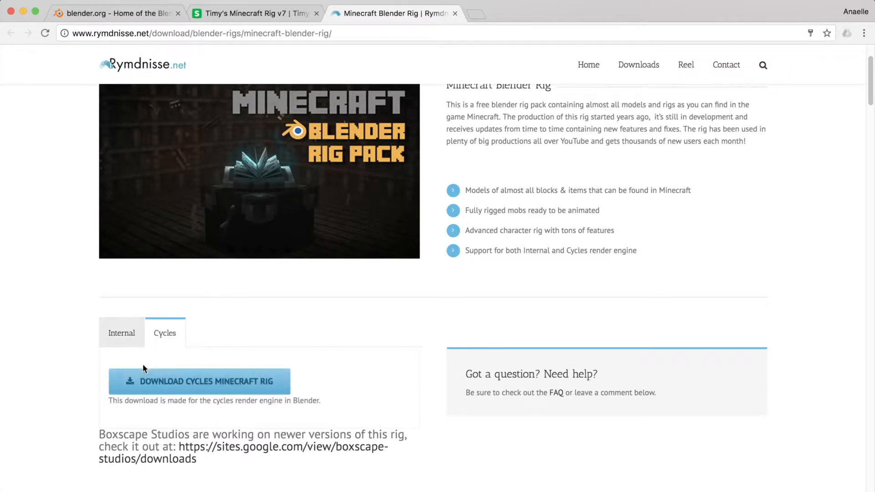
pyautogui.scroll(3, 297, 288)
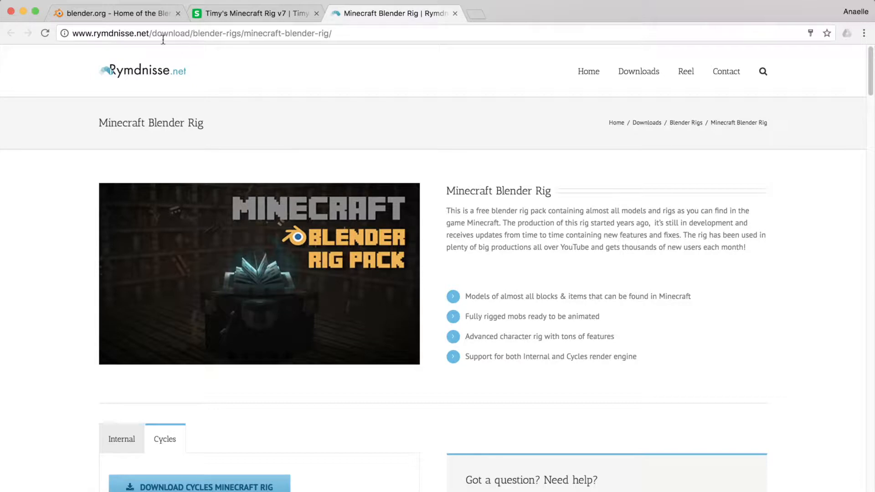
# Step: Switch to Blender and open timys_minecraft_rig.blend from the rigs folder inside the desktop's Tutorial folder
pyautogui.click(149, 19)
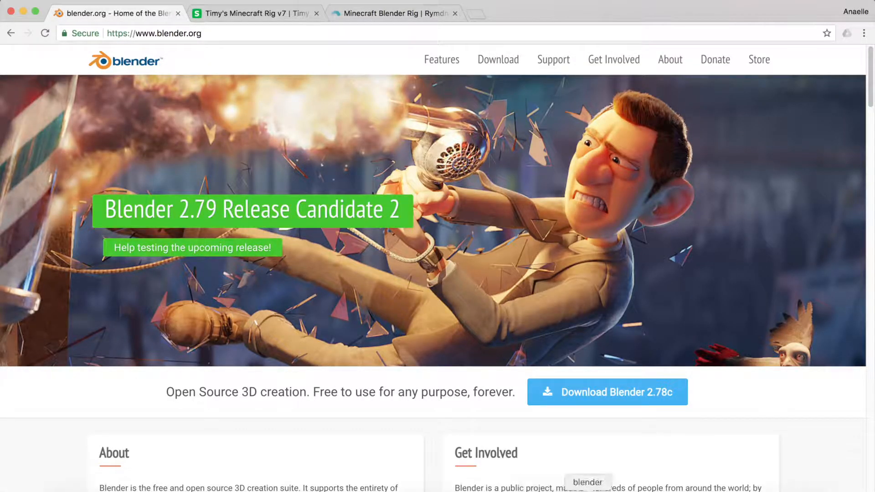
pyautogui.click(588, 490)
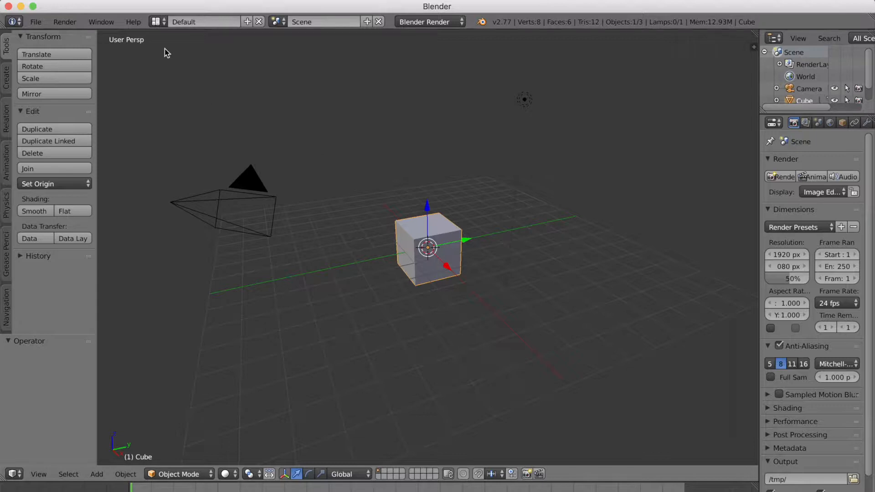
pyautogui.click(36, 21)
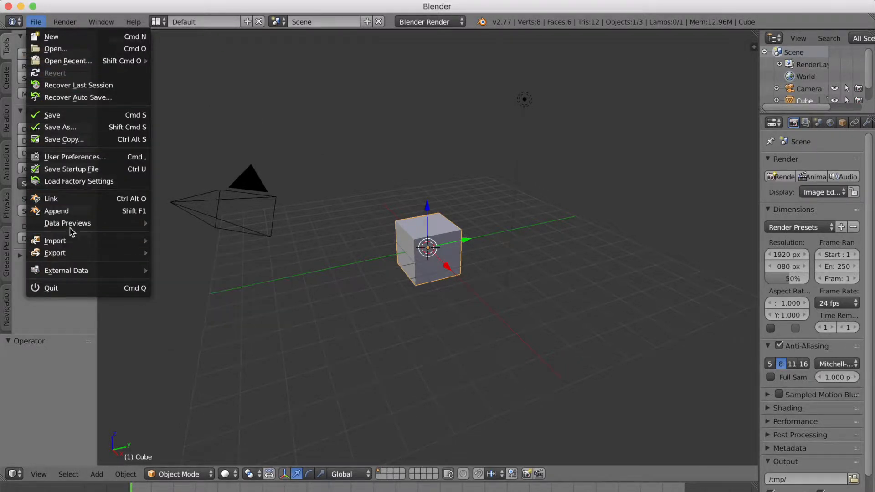
pyautogui.click(64, 48)
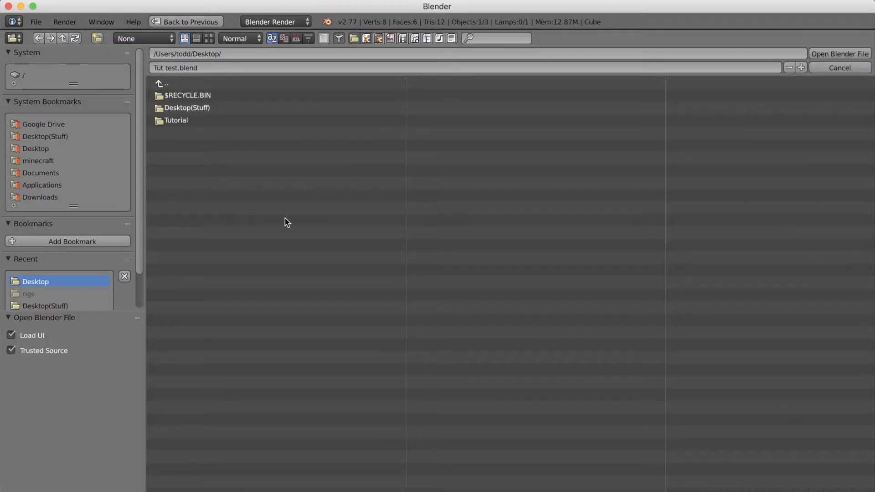
pyautogui.click(195, 121)
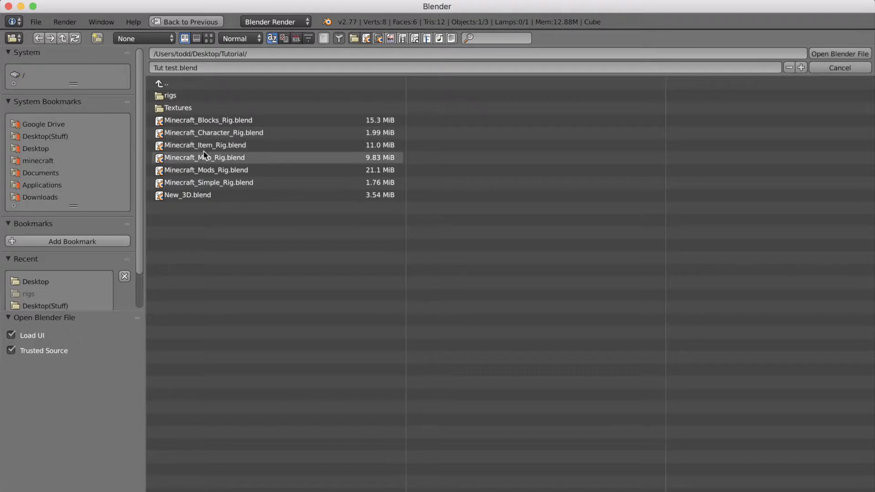
pyautogui.click(176, 97)
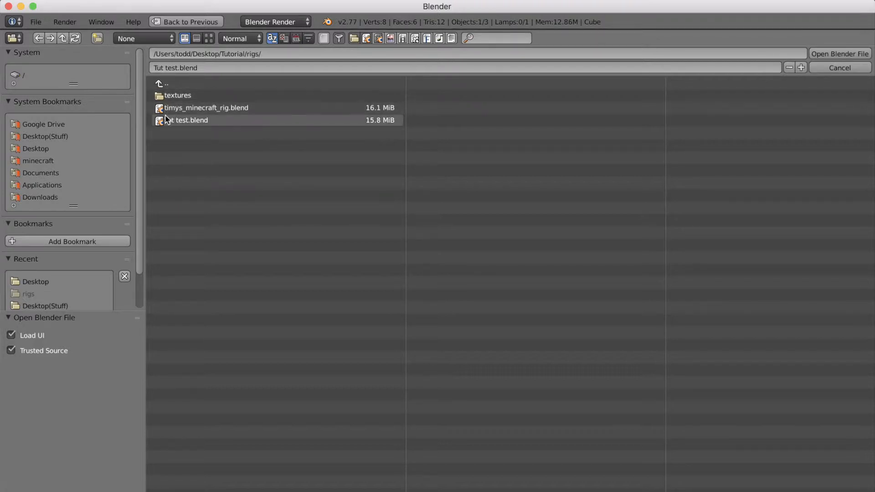
pyautogui.click(214, 110)
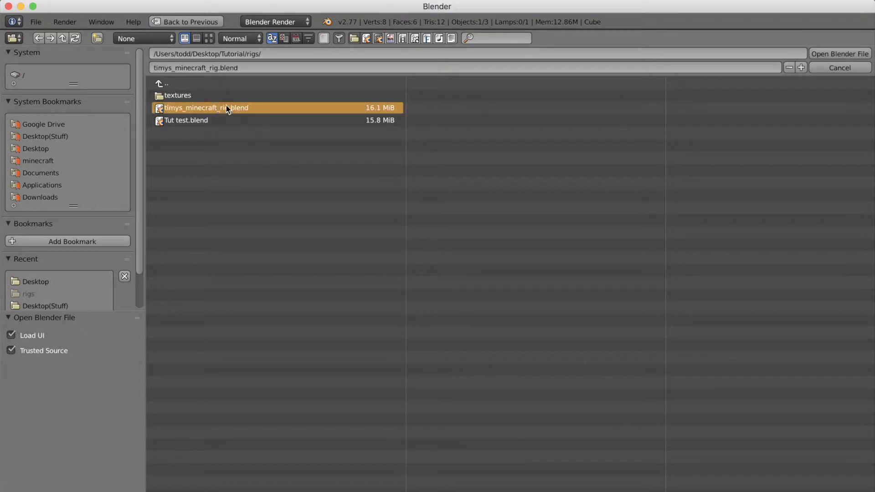
pyautogui.click(847, 56)
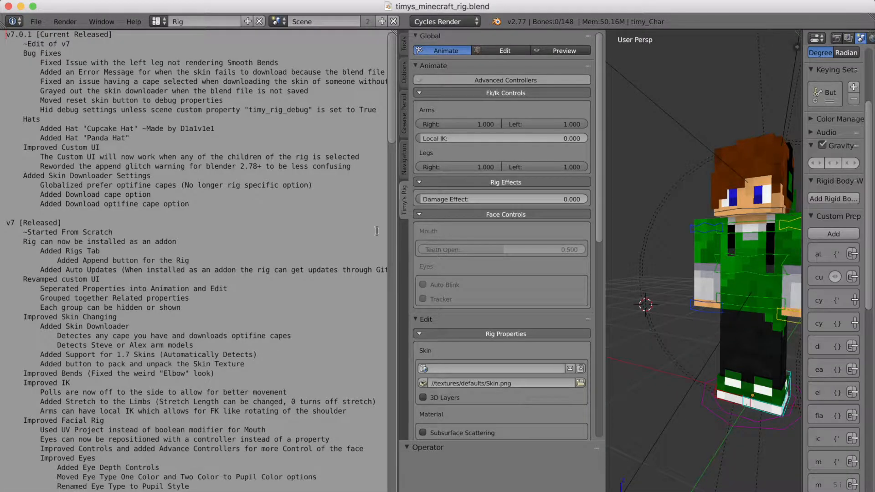
# Step: Skim the rig's changelog and collapse the text editor to give the 3D view more room
pyautogui.scroll(-10, 216, 295)
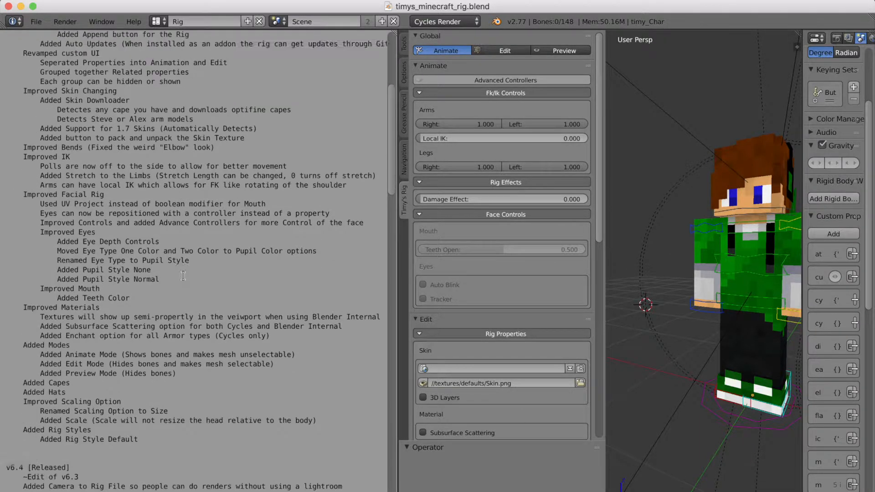
pyautogui.scroll(-2, 182, 276)
pyautogui.scroll(12, 182, 275)
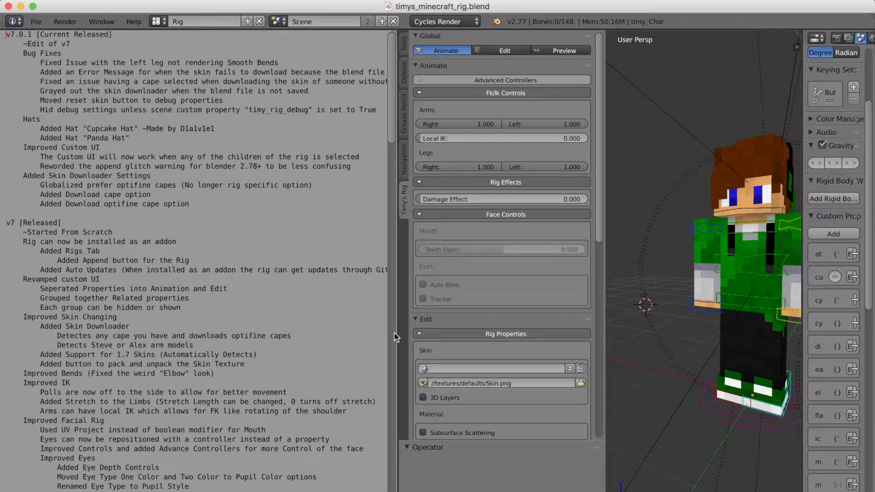
pyautogui.moveTo(400, 296); pyautogui.dragTo(1, 376)
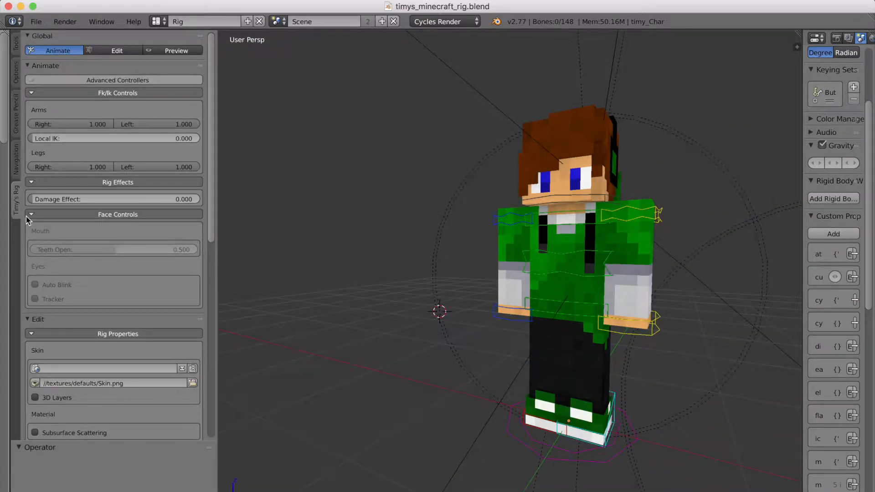
# Step: Compare the 3D navigation tools with the Timy's Rig controls and view the character from the front
pyautogui.click(16, 170)
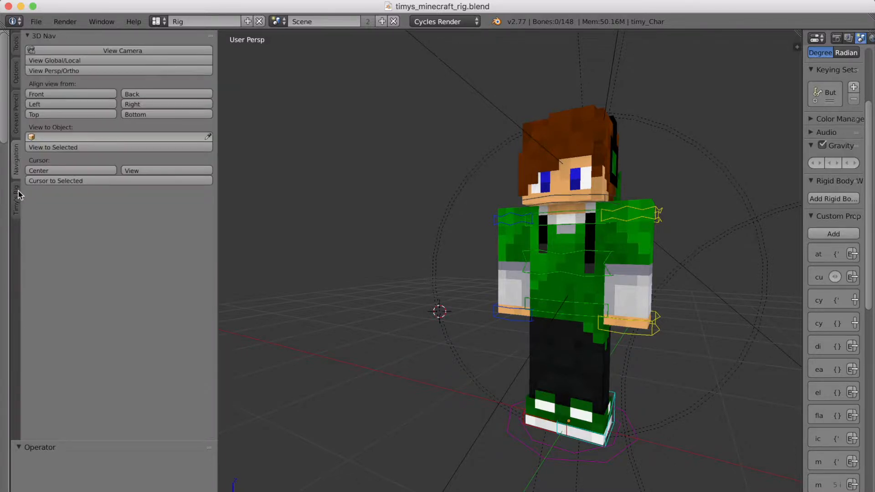
pyautogui.click(16, 202)
pyautogui.click(15, 176)
pyautogui.click(18, 207)
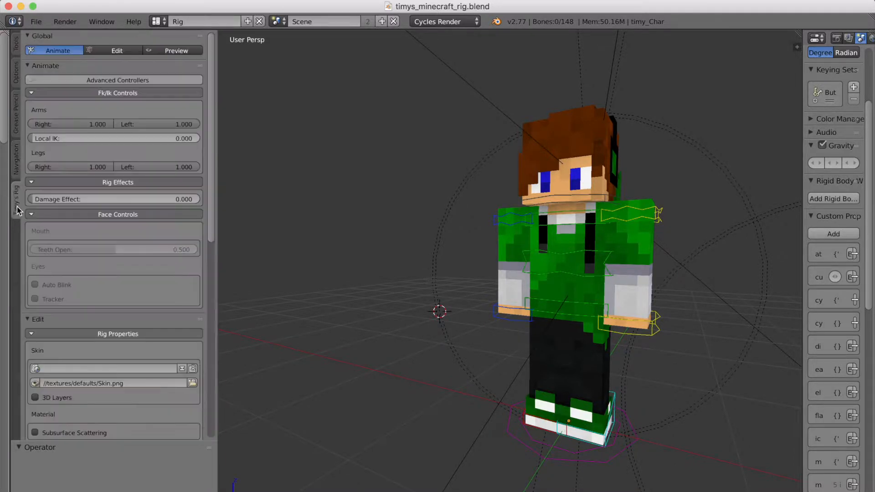
pyautogui.moveTo(333, 282); pyautogui.dragTo(356, 279, button='middle')
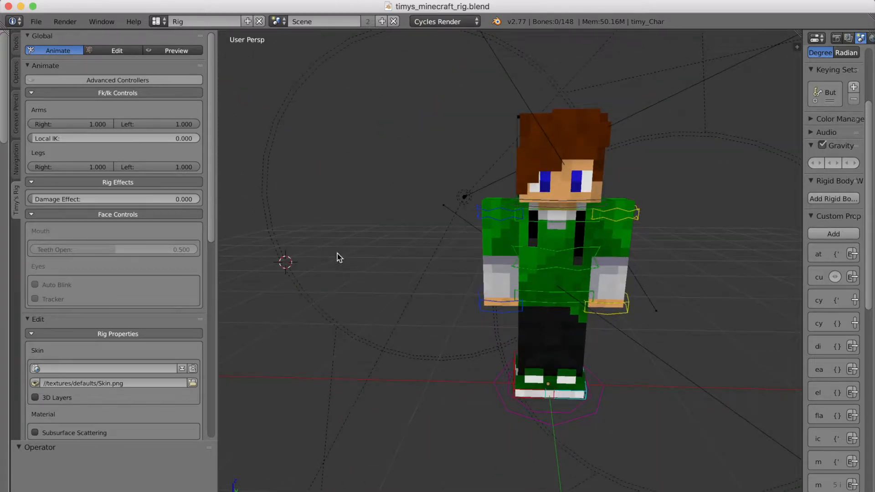
# Step: Open the user preferences and search the add-ons for "3D" to check the 3D Navigation add-on
pyautogui.click(36, 21)
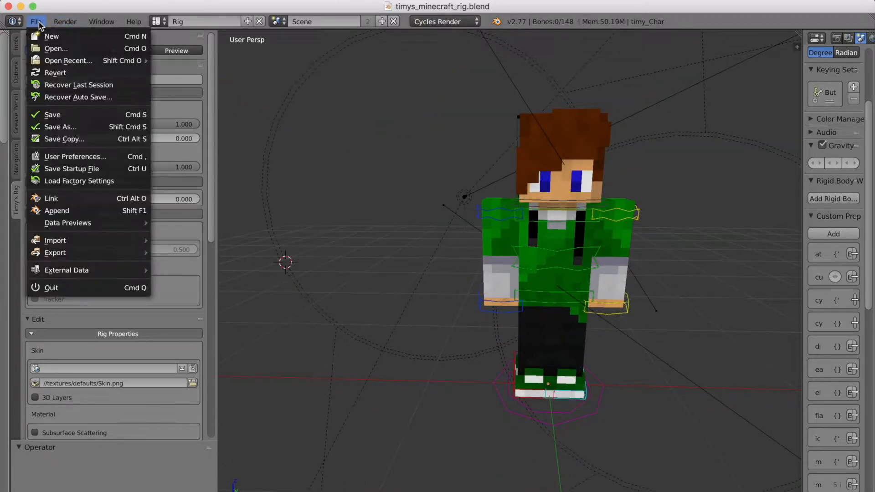
pyautogui.click(73, 157)
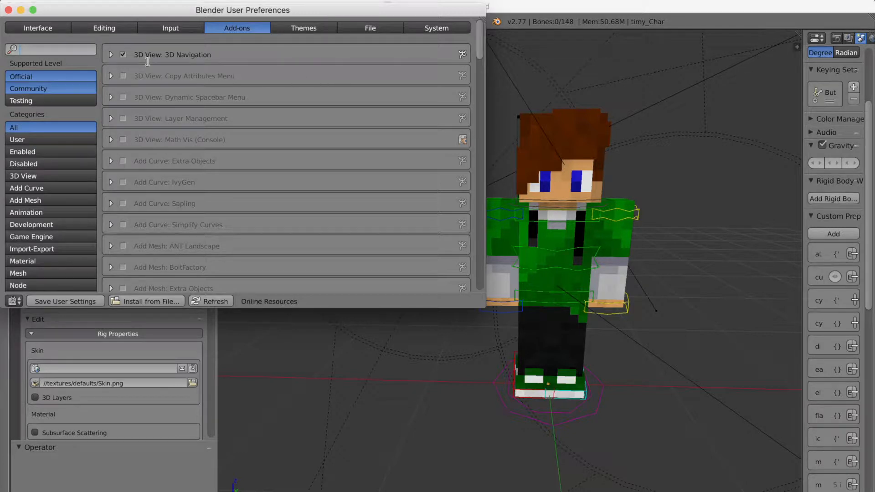
pyautogui.write('3D')
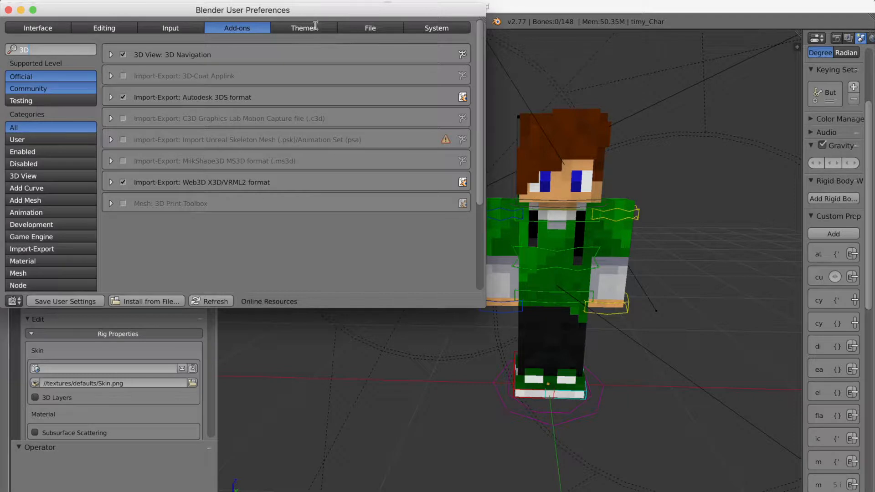
# Step: Enable Auto Run Python Scripts in the file preferences, save the user settings and close the preferences
pyautogui.click(369, 31)
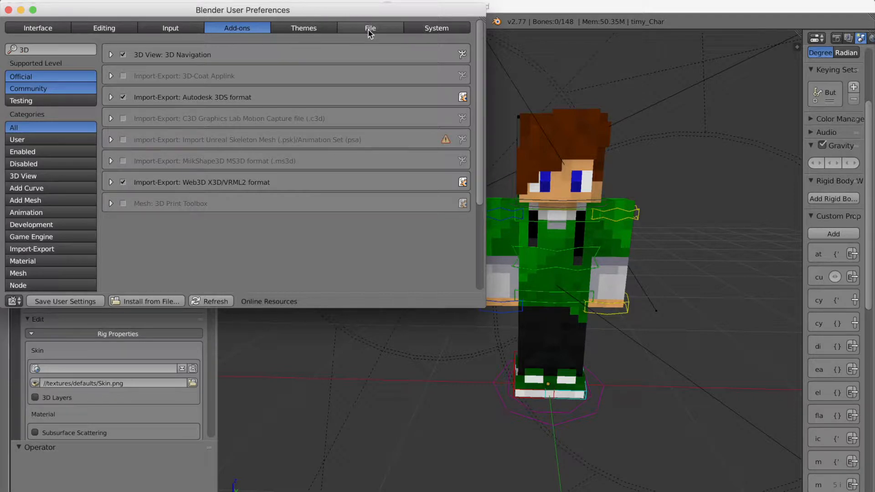
pyautogui.click(356, 27)
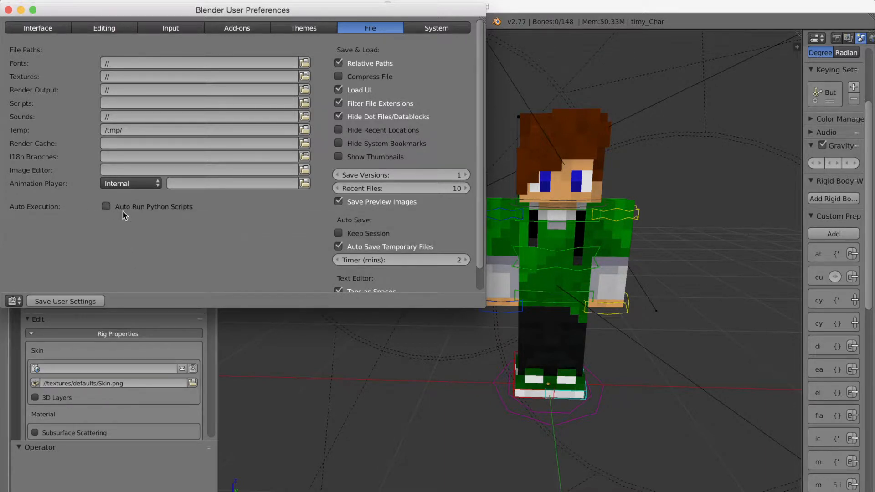
pyautogui.click(43, 302)
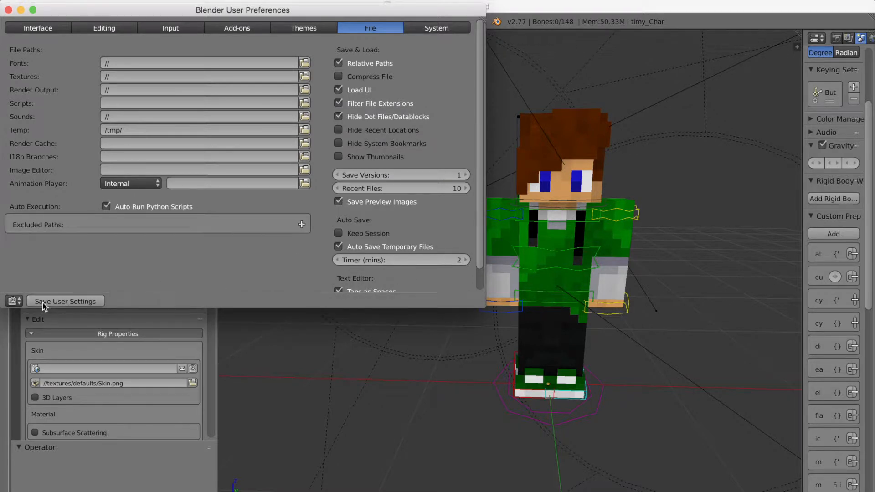
pyautogui.click(9, 10)
pyautogui.scroll(-4, 612, 283)
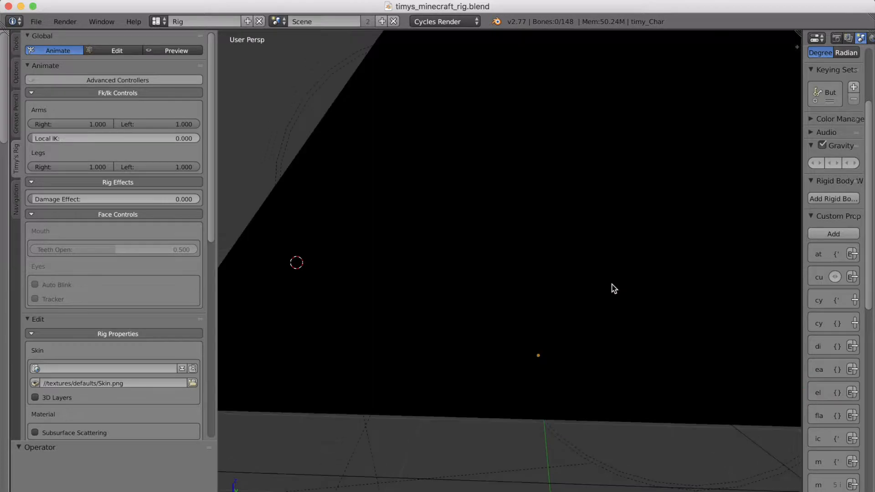
pyautogui.scroll(-3, 614, 286)
pyautogui.moveTo(558, 316); pyautogui.dragTo(469, 259, button='middle')
pyautogui.scroll(8, 470, 261)
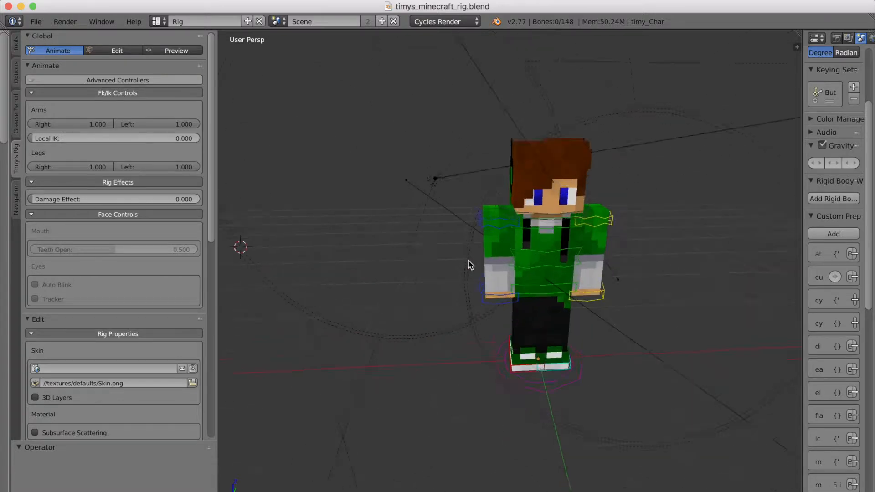
# Step: Box-select the lamps and the helper shapes above the character and delete them
pyautogui.scroll(-6, 469, 270)
pyautogui.moveTo(463, 282); pyautogui.dragTo(385, 354, button='middle')
pyautogui.scroll(-4, 384, 347)
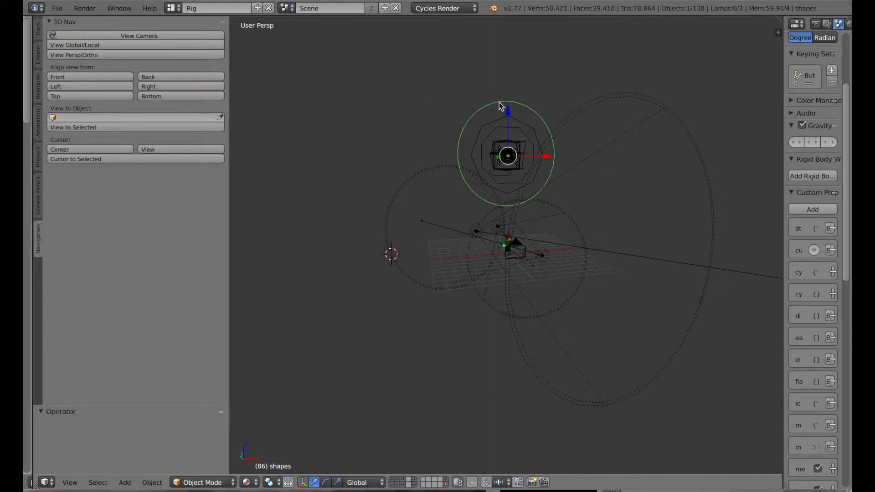
pyautogui.press('b')
pyautogui.moveTo(428, 74); pyautogui.dragTo(629, 211)
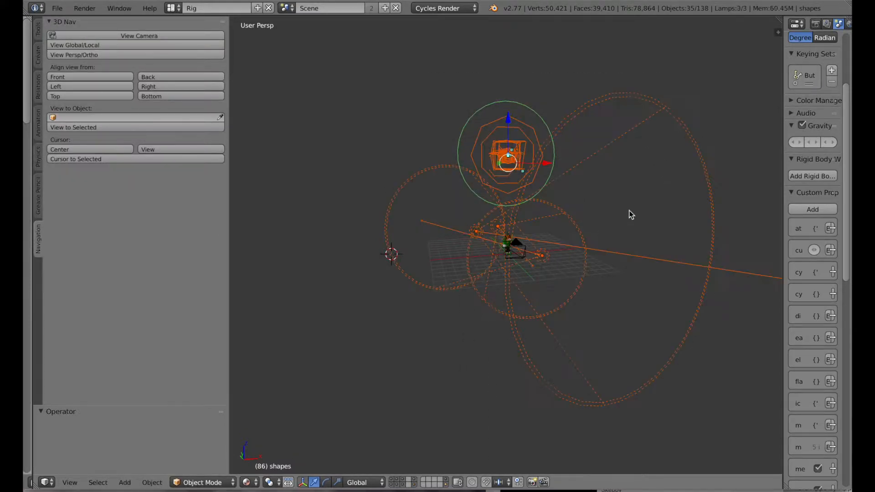
pyautogui.press('x')
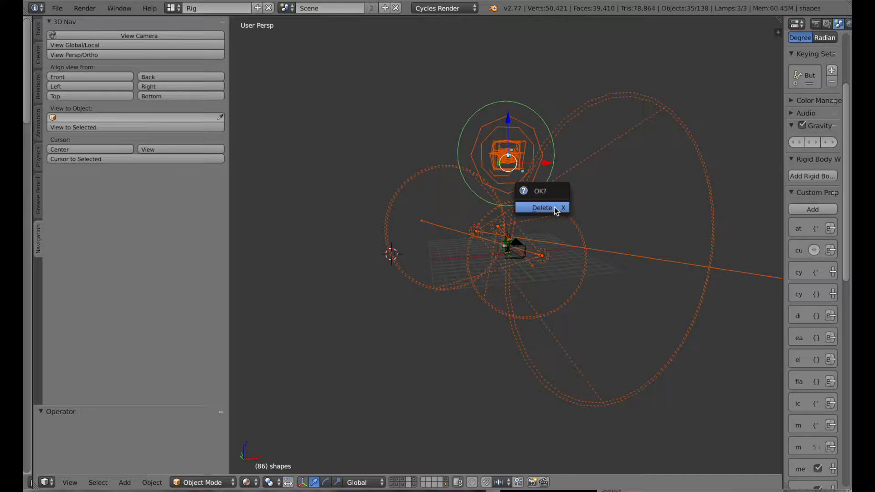
pyautogui.click(556, 210)
# Step: Examine the character and the camera from the front, back and sides
pyautogui.moveTo(622, 259); pyautogui.dragTo(550, 237, button='middle')
pyautogui.scroll(6, 550, 237)
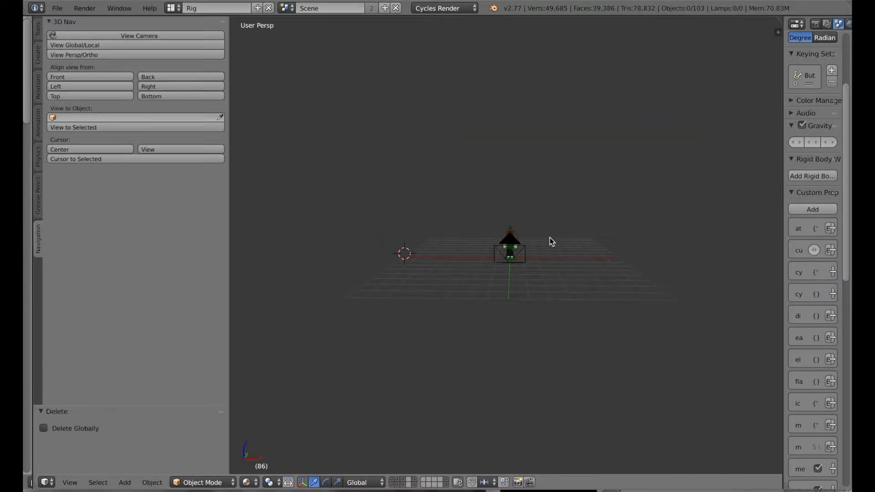
pyautogui.moveTo(422, 266)
pyautogui.mouseDown(button='middle')
pyautogui.moveTo(453, 299)
pyautogui.moveTo(445, 304)
pyautogui.moveTo(410, 276)
pyautogui.mouseUp(button='middle')
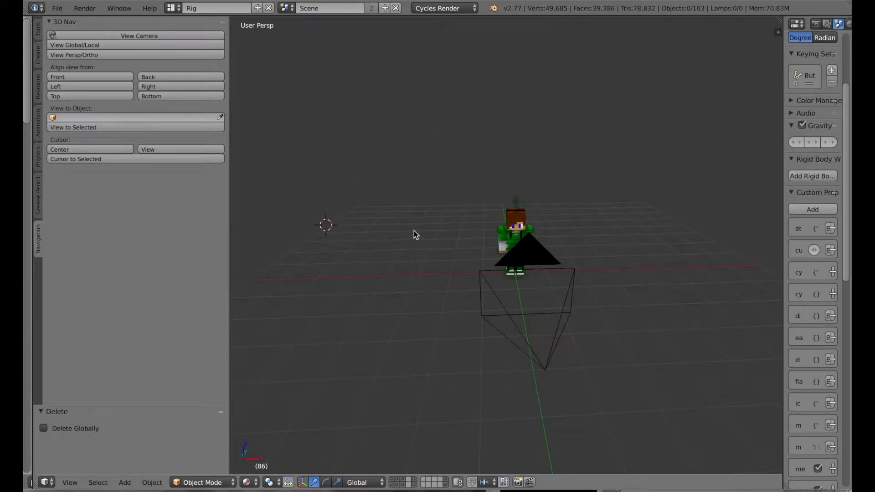
pyautogui.click(427, 225)
pyautogui.moveTo(431, 292); pyautogui.dragTo(499, 312, button='middle')
pyautogui.scroll(5, 537, 237)
pyautogui.scroll(-2, 536, 239)
pyautogui.moveTo(490, 355); pyautogui.dragTo(550, 352, button='middle')
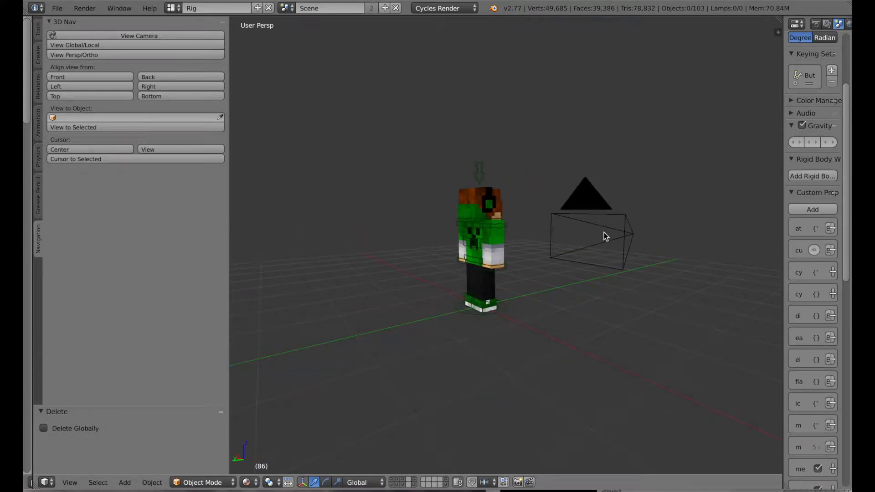
pyautogui.moveTo(494, 338); pyautogui.dragTo(414, 343, button='middle')
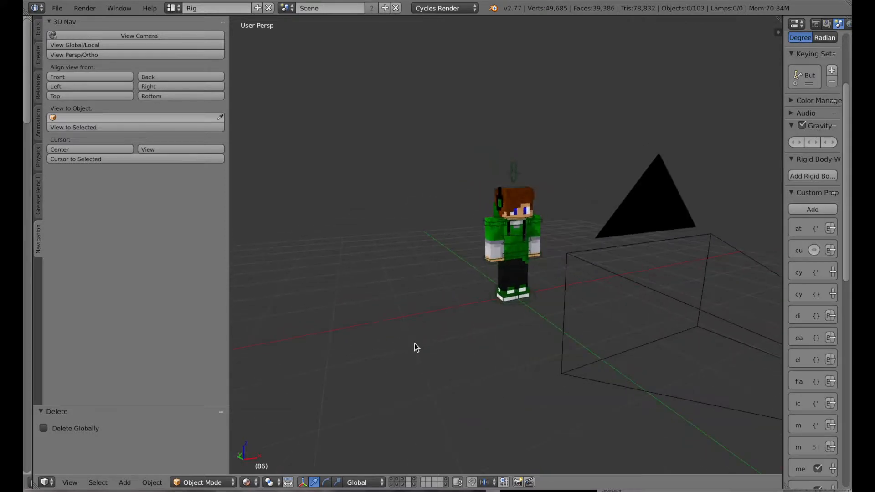
# Step: Split the 3D view into two stacked views and show the whole camera frame in the upper one
pyautogui.moveTo(780, 17); pyautogui.dragTo(524, 165)
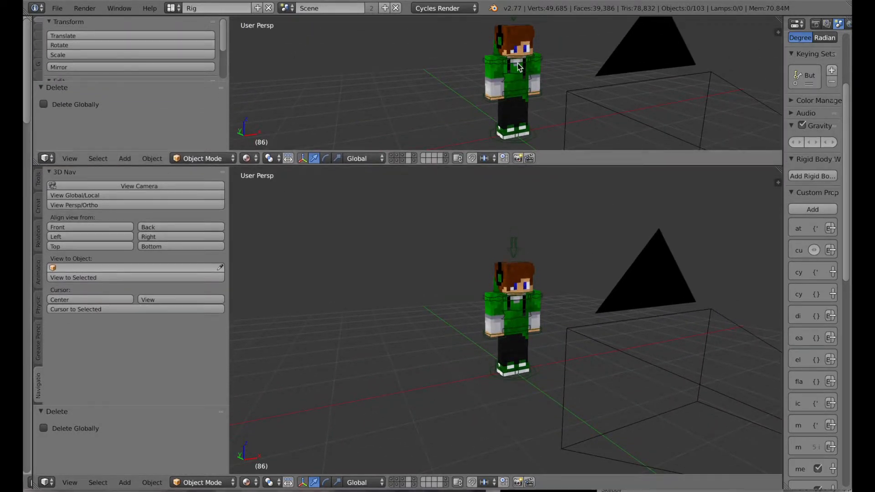
pyautogui.moveTo(440, 88); pyautogui.dragTo(464, 93, button='middle')
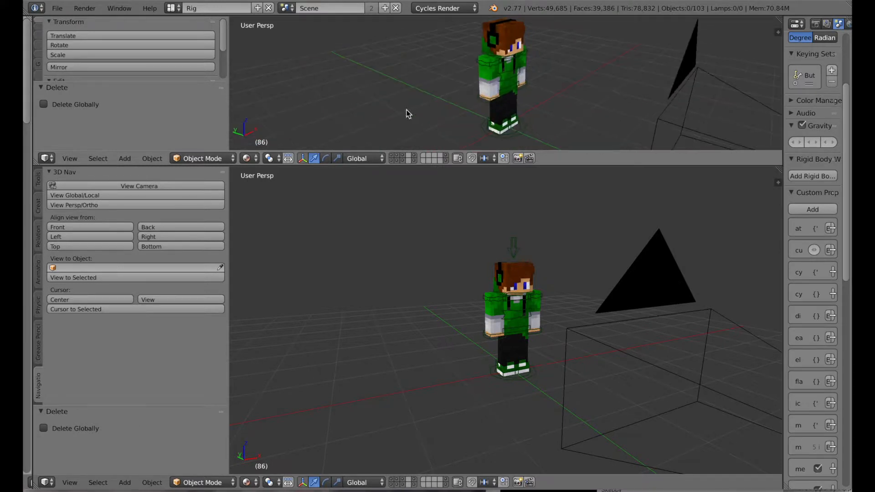
pyautogui.click(73, 159)
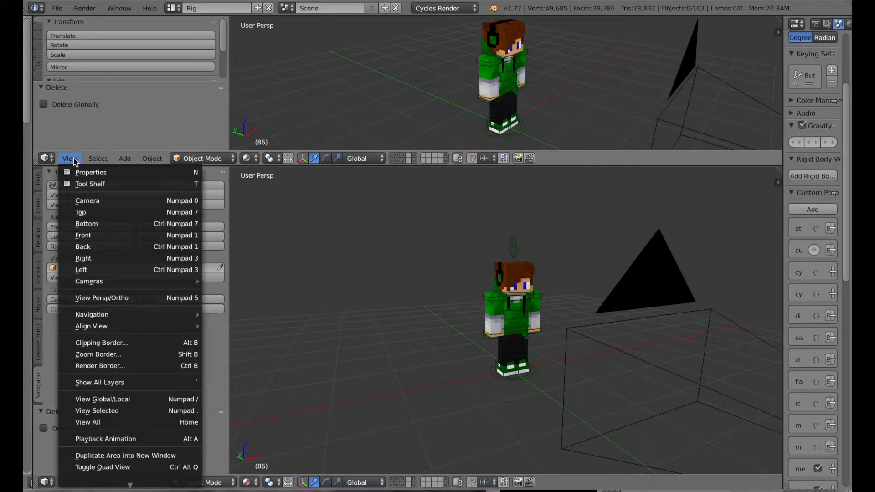
pyautogui.click(88, 201)
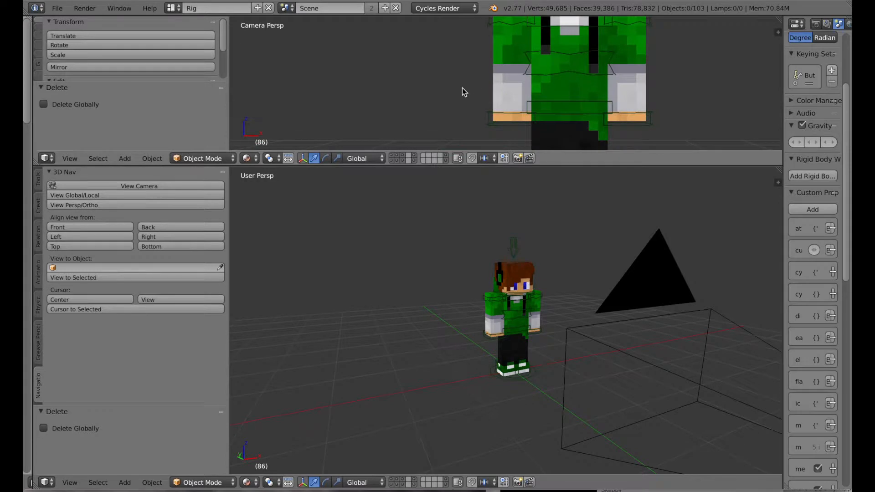
pyautogui.scroll(-6, 461, 87)
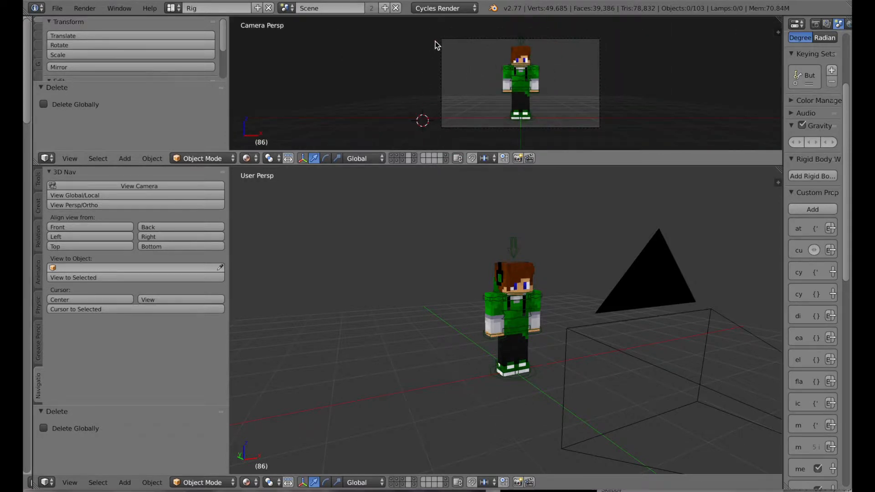
pyautogui.scroll(-3, 391, 400)
# Step: Select the camera, slide it along the X axis toward the negative side and lower it about 0.044 along Z
pyautogui.rightClick(532, 326)
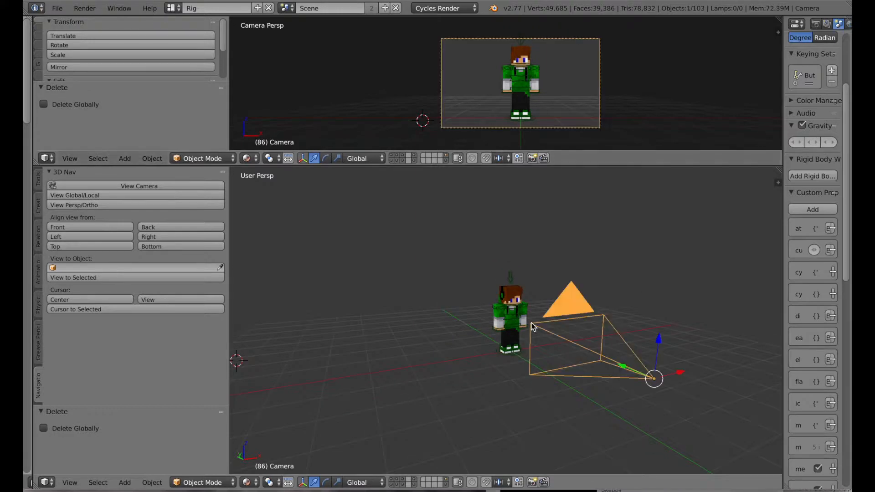
pyautogui.press('g')
pyautogui.press('x')
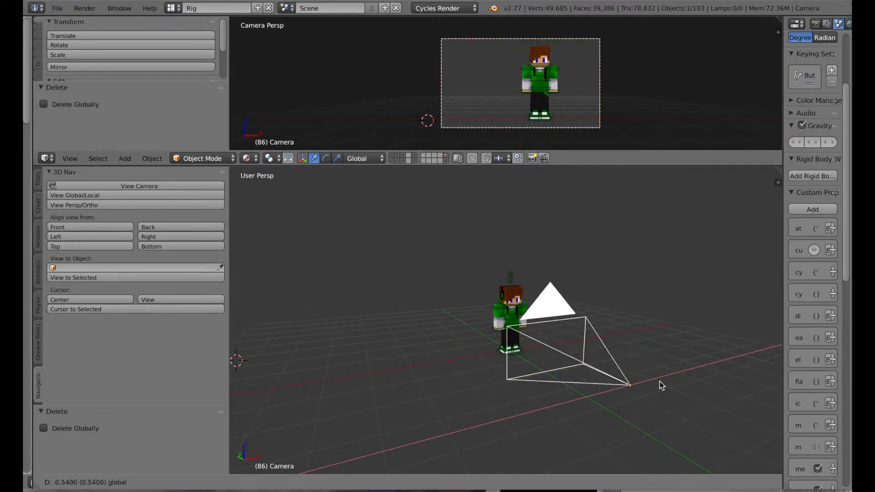
pyautogui.click(660, 381)
pyautogui.press('g')
pyautogui.press('z')
pyautogui.press('x')
pyautogui.click(661, 385)
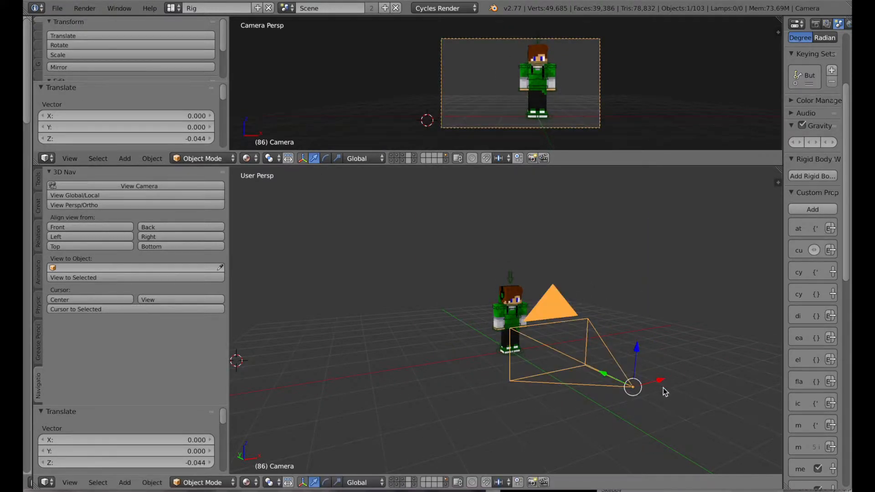
# Step: Try free and trackball rotation on the camera and shift it about 0.341 along the X axis
pyautogui.press('r')
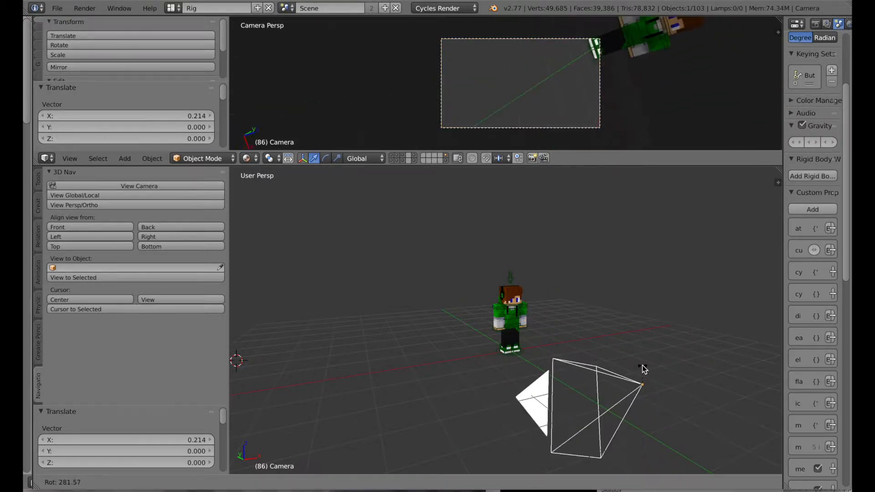
pyautogui.press('r')
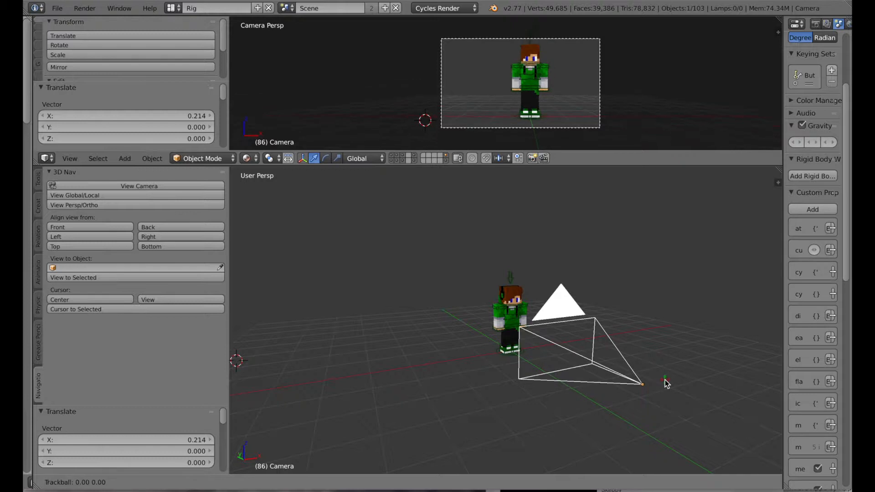
pyautogui.click(665, 379)
pyautogui.moveTo(491, 398); pyautogui.dragTo(447, 360, button='middle')
pyautogui.moveTo(644, 257); pyautogui.dragTo(656, 253)
pyautogui.moveTo(413, 316); pyautogui.dragTo(401, 282, button='middle')
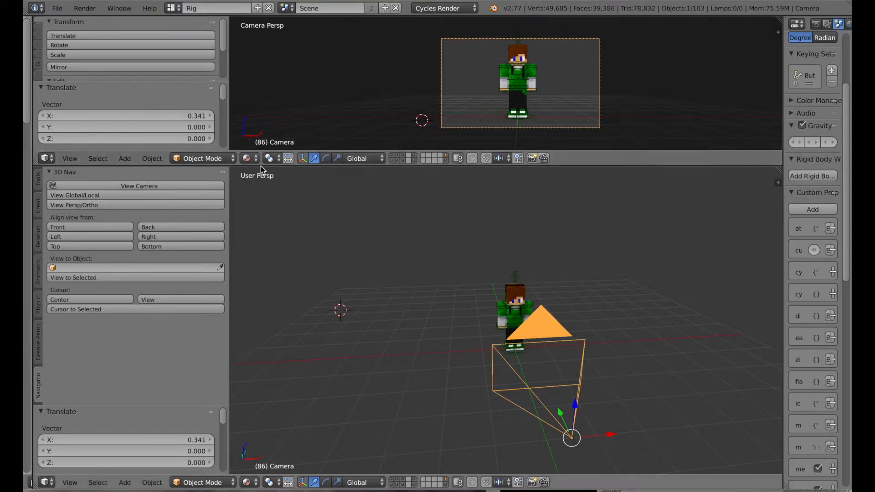
# Step: Merge the two stacked 3D views back into one and select the character's torso bone
pyautogui.moveTo(263, 152); pyautogui.dragTo(281, 23)
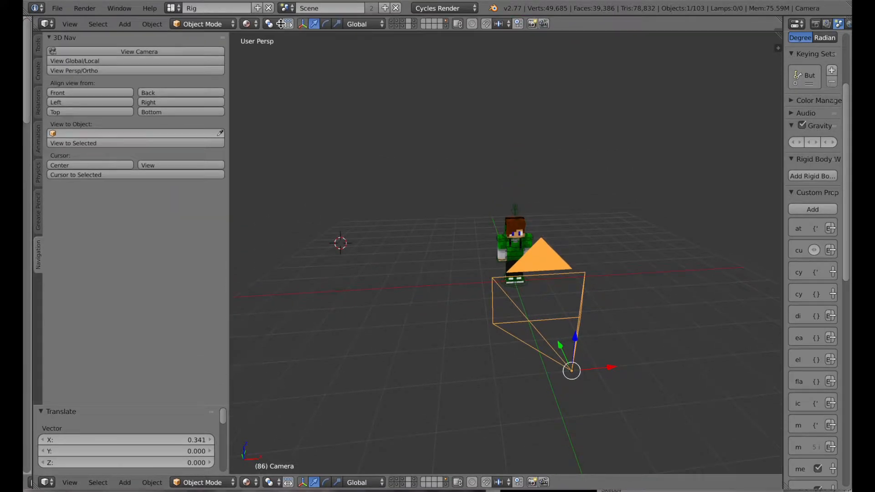
pyautogui.moveTo(413, 318); pyautogui.dragTo(467, 311, button='middle')
pyautogui.scroll(-3, 467, 311)
pyautogui.scroll(9, 474, 304)
pyautogui.moveTo(658, 261)
pyautogui.mouseDown(button='middle')
pyautogui.moveTo(628, 241)
pyautogui.moveTo(657, 246)
pyautogui.mouseUp(button='middle')
pyautogui.rightClick(535, 223)
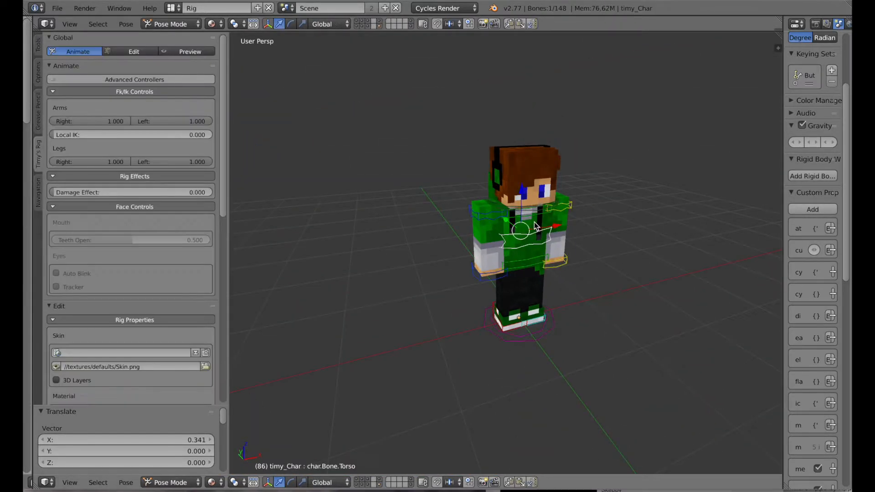
pyautogui.moveTo(638, 240); pyautogui.dragTo(657, 255, button='middle')
pyautogui.scroll(-4, 679, 320)
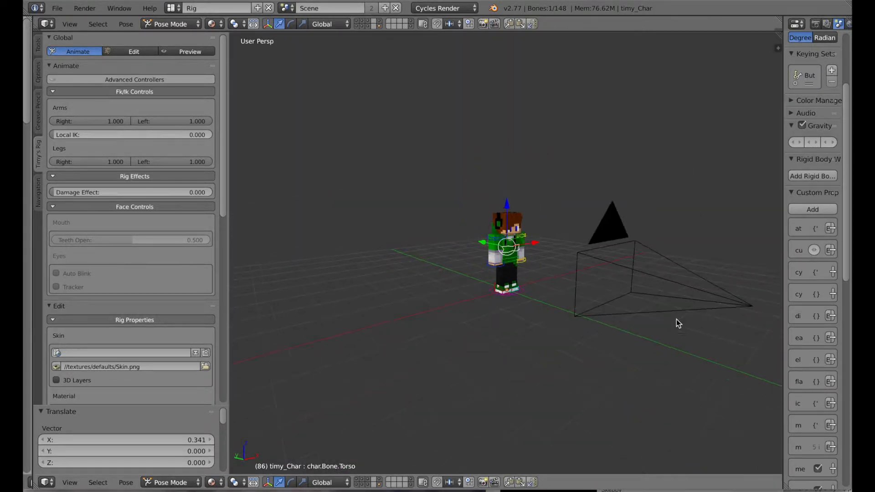
# Step: Select the camera and move it about 1.541 along the negative Y axis, away from the character
pyautogui.rightClick(729, 301)
pyautogui.moveTo(705, 296); pyautogui.dragTo(341, 377)
pyautogui.scroll(-5, 497, 293)
pyautogui.scroll(10, 505, 288)
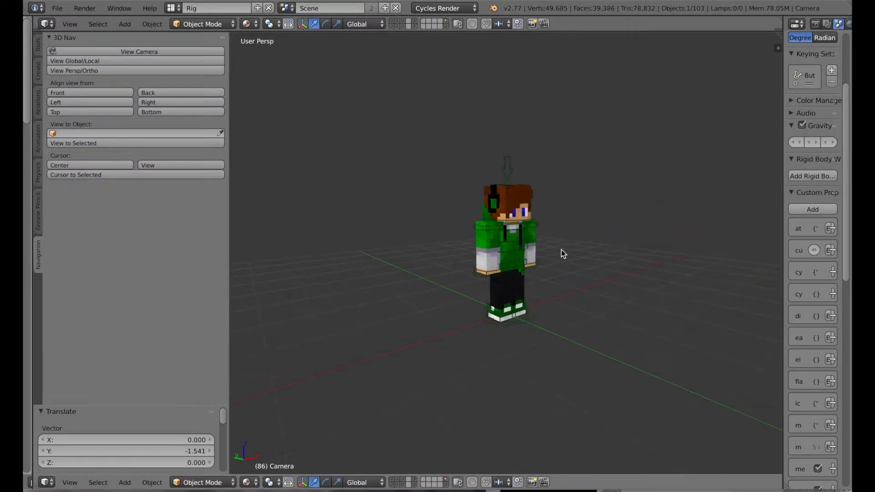
# Step: Select the head stretch arrow bone above the character and look through the Timy's Rig settings down to the skin properties
pyautogui.moveTo(632, 294); pyautogui.dragTo(598, 303, button='middle')
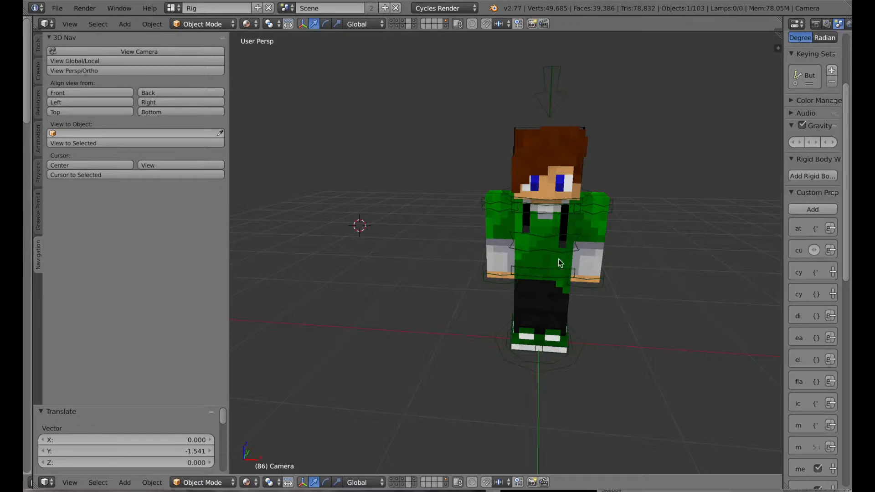
pyautogui.rightClick(552, 91)
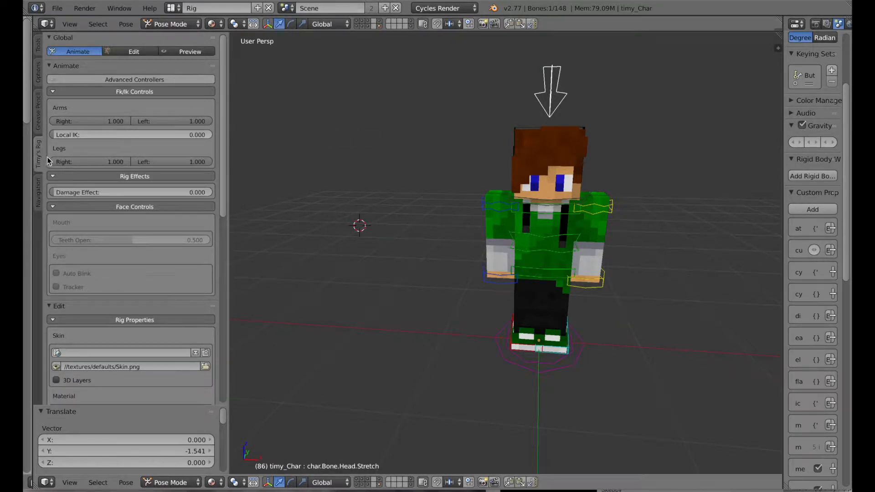
pyautogui.scroll(-2, 148, 130)
pyautogui.scroll(-8, 146, 252)
pyautogui.moveTo(225, 235); pyautogui.dragTo(220, 105)
pyautogui.moveTo(223, 154); pyautogui.dragTo(222, 249)
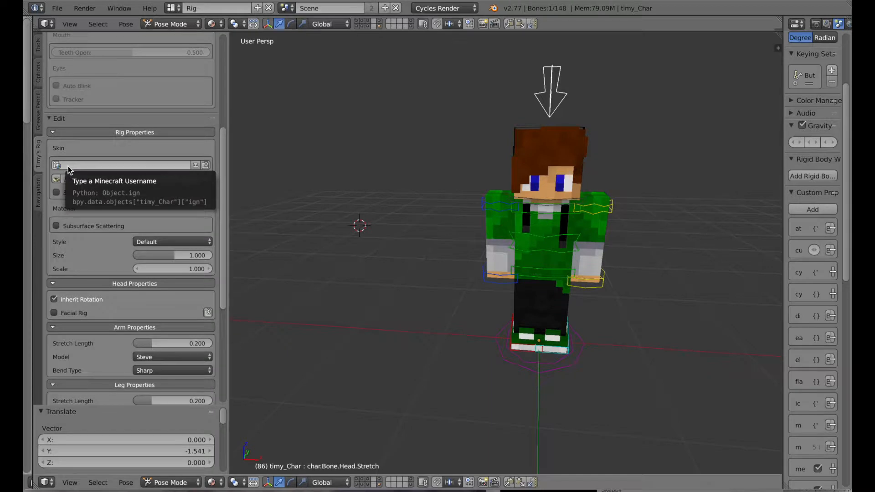
# Step: Set the rig's Minecraft username to Notch, download that player's skin and check it on the character
pyautogui.click(81, 164)
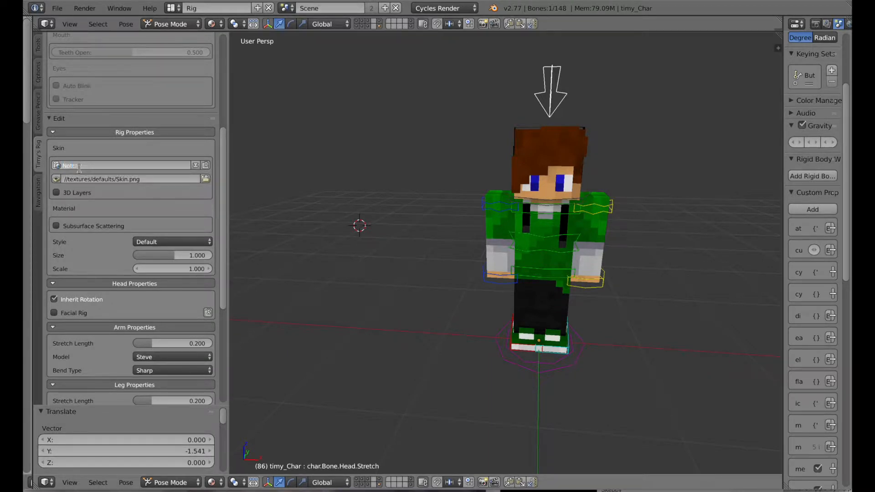
pyautogui.press('Return')
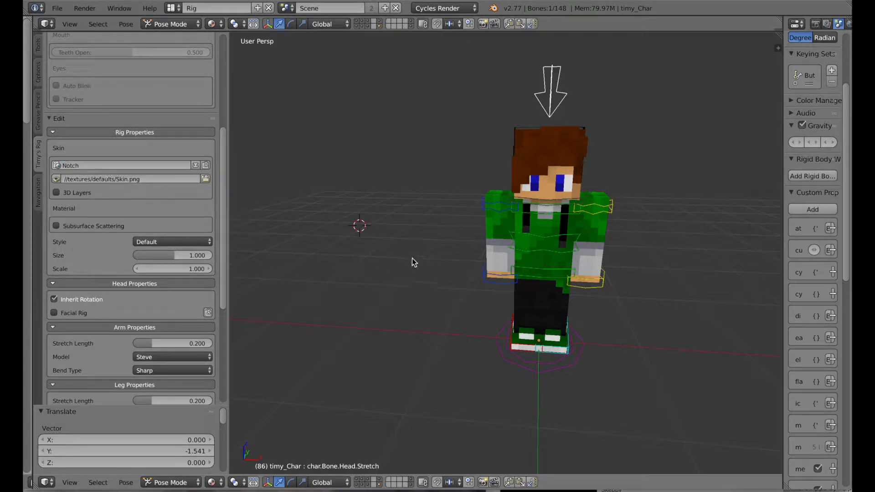
pyautogui.click(196, 165)
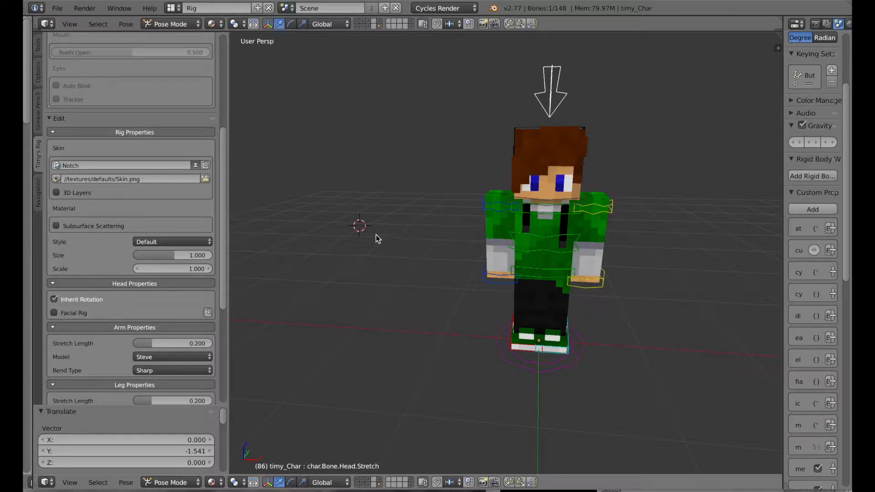
pyautogui.moveTo(417, 288); pyautogui.dragTo(367, 289, button='middle')
pyautogui.scroll(3, 524, 174)
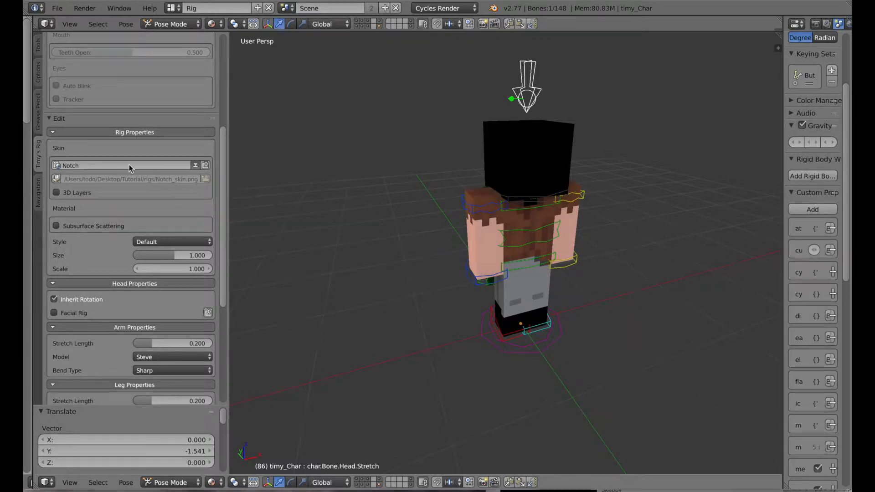
# Step: Unpack the Notch skin image so its file path can be edited
pyautogui.click(57, 179)
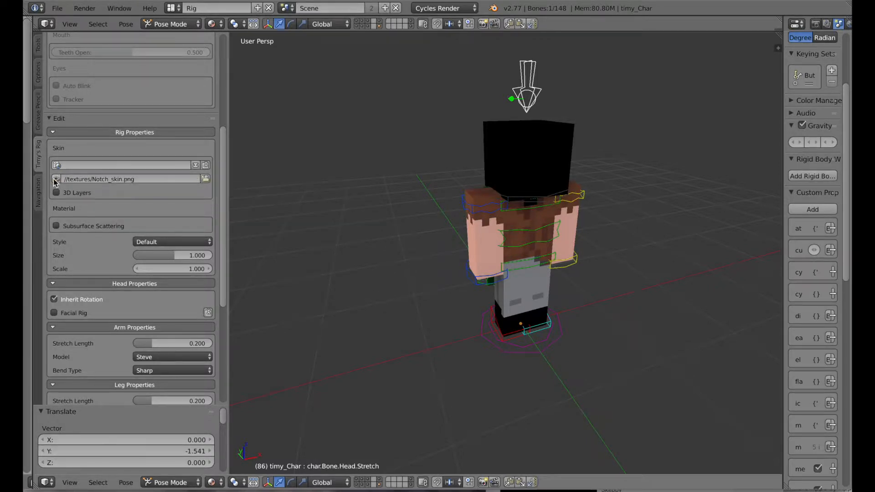
pyautogui.click(56, 180)
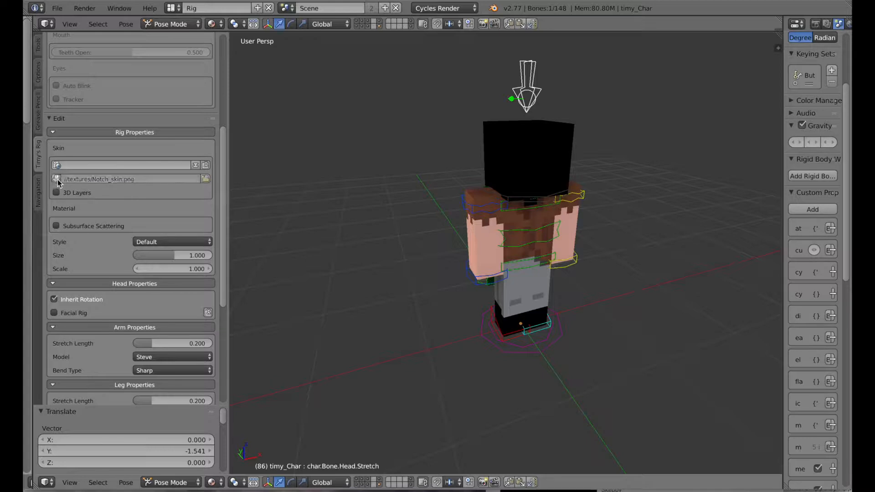
pyautogui.click(139, 180)
# Step: Load Tutorial skin.png from the Tutorial folder as the rig's skin image and check it on the character
pyautogui.click(205, 181)
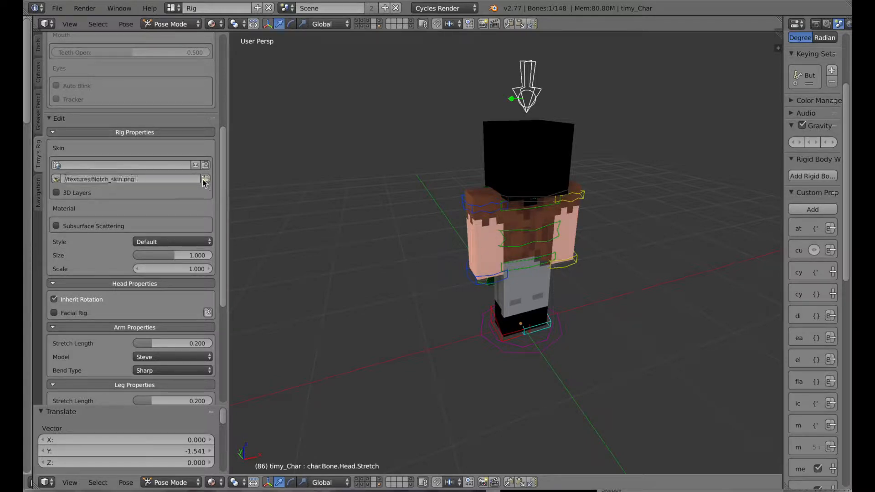
pyautogui.click(206, 180)
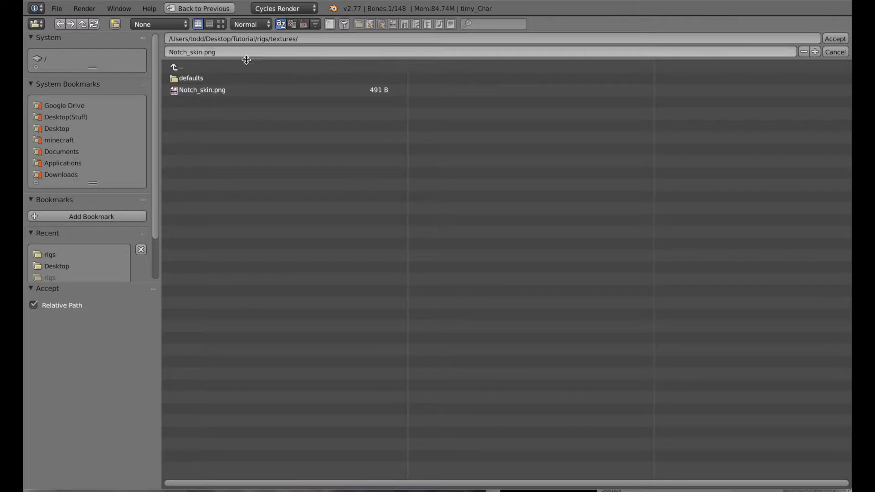
pyautogui.click(232, 68)
pyautogui.click(231, 68)
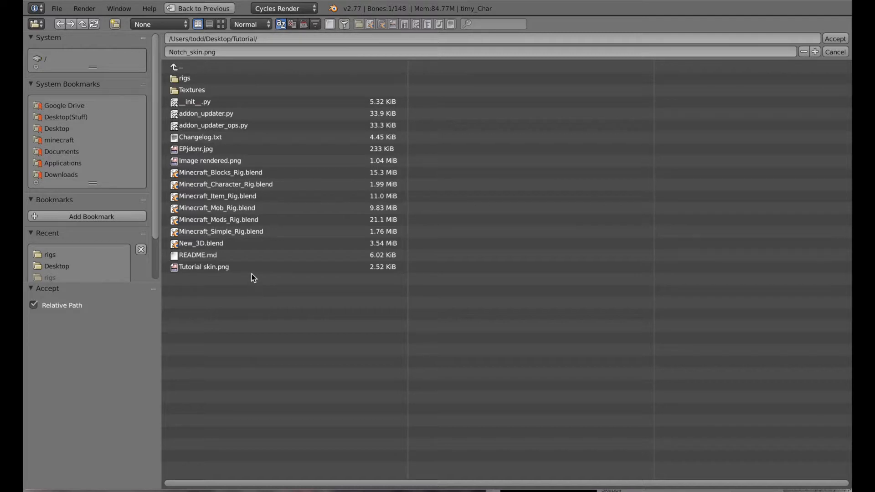
pyautogui.click(213, 267)
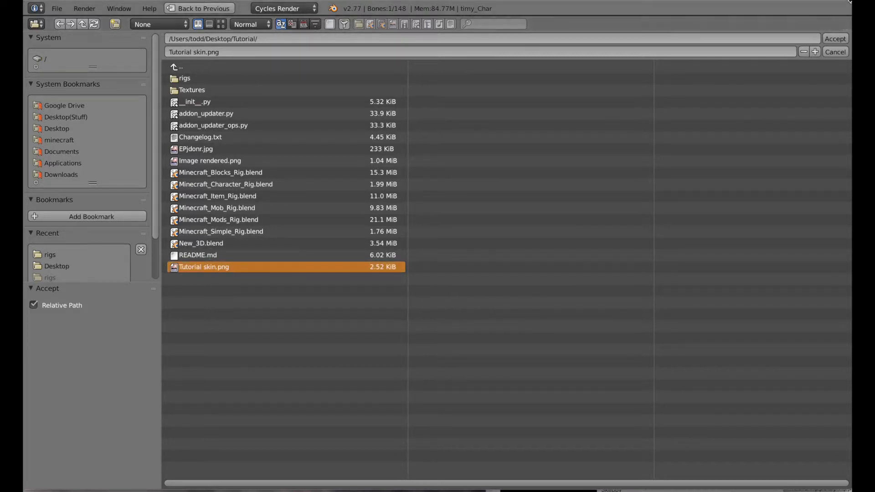
pyautogui.click(834, 38)
pyautogui.moveTo(476, 298); pyautogui.dragTo(484, 270, button='middle')
pyautogui.scroll(3, 484, 270)
pyautogui.moveTo(416, 301); pyautogui.dragTo(494, 308, button='middle')
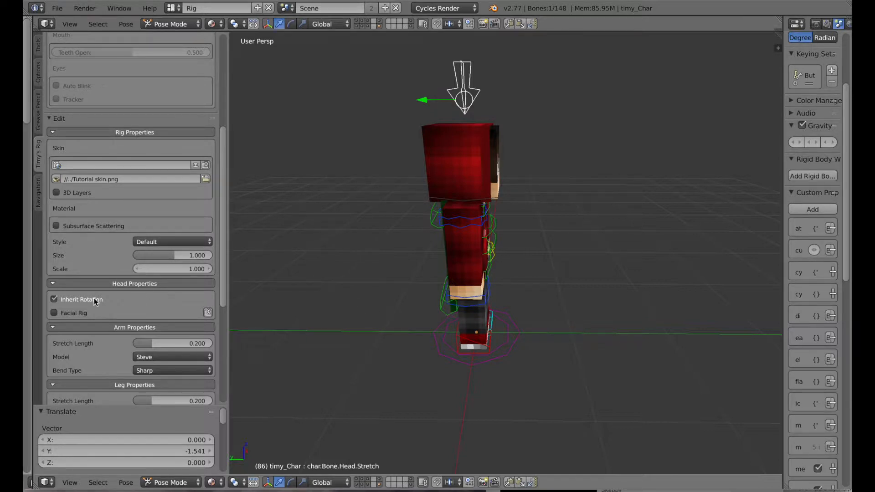
# Step: Enable 3D Layers for the skin and check the character's front and back
pyautogui.click(56, 193)
pyautogui.moveTo(401, 283); pyautogui.dragTo(270, 295, button='middle')
pyautogui.scroll(3, 692, 157)
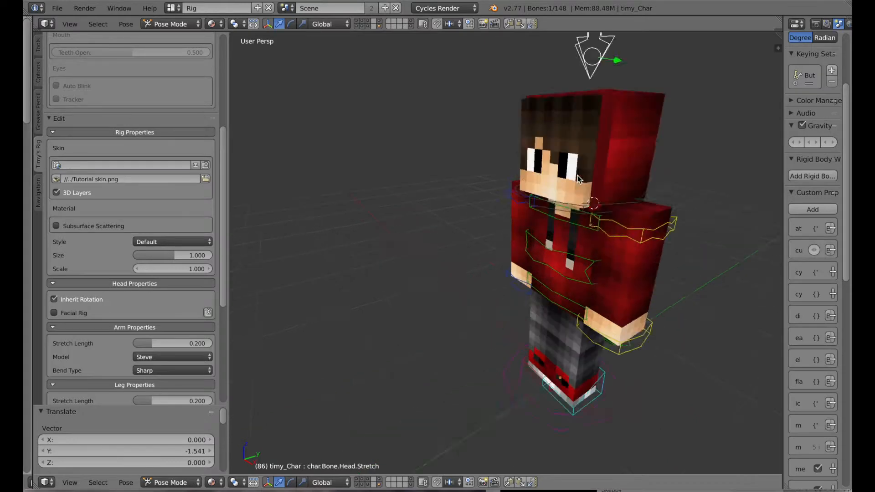
pyautogui.moveTo(695, 156); pyautogui.dragTo(722, 152, button='middle')
pyautogui.moveTo(441, 261); pyautogui.dragTo(444, 291, button='middle')
pyautogui.moveTo(678, 336); pyautogui.dragTo(597, 336, button='middle')
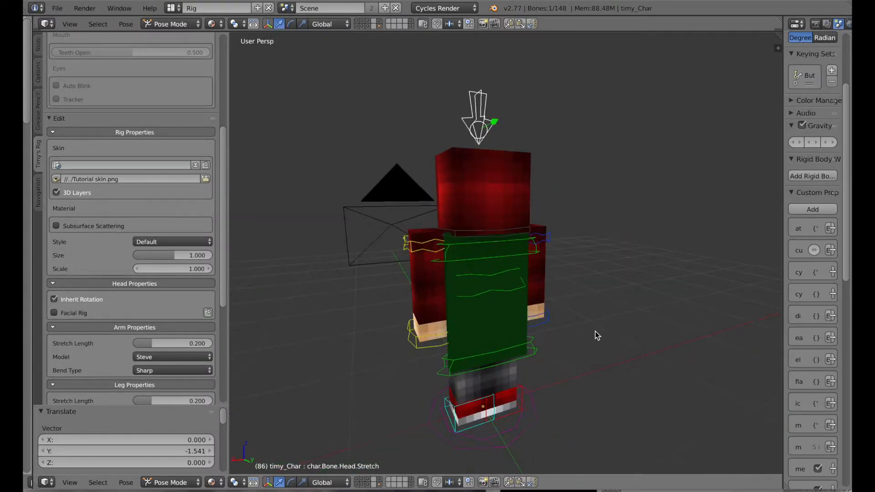
# Step: Remove the character's cape by setting Cape to None in the rig's extras
pyautogui.scroll(-8, 66, 296)
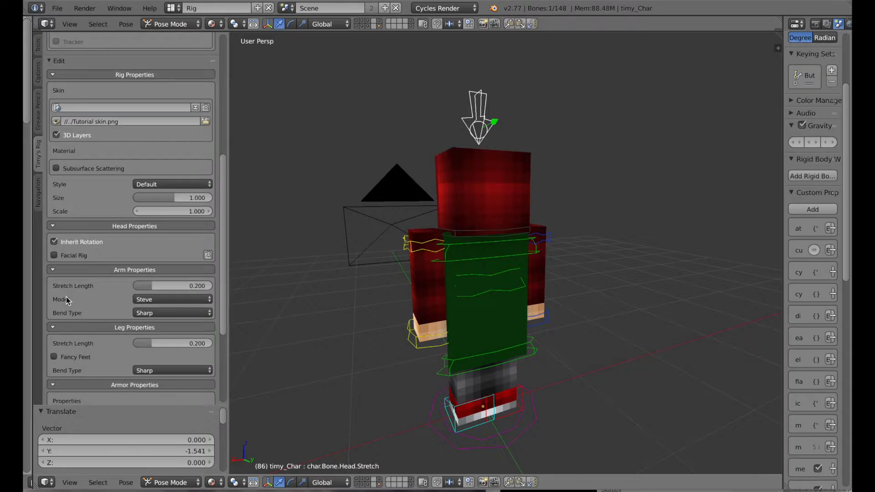
pyautogui.scroll(-1, 66, 297)
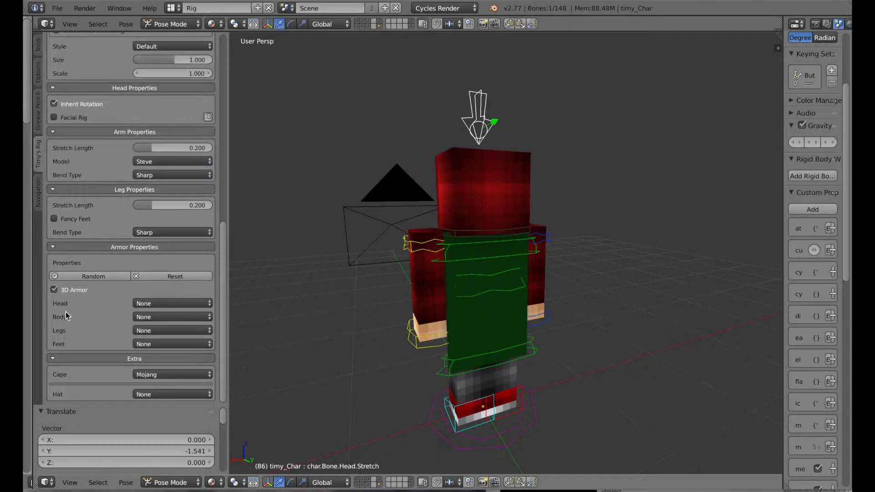
pyautogui.click(157, 376)
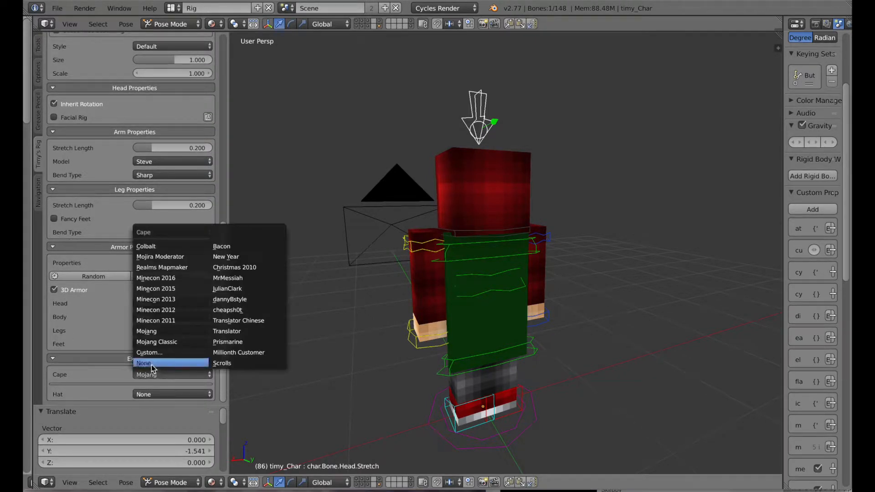
pyautogui.click(152, 364)
# Step: Try the Bucket Hat, Fedora and Christmas hats on the character, ending with Hat set to None
pyautogui.click(164, 388)
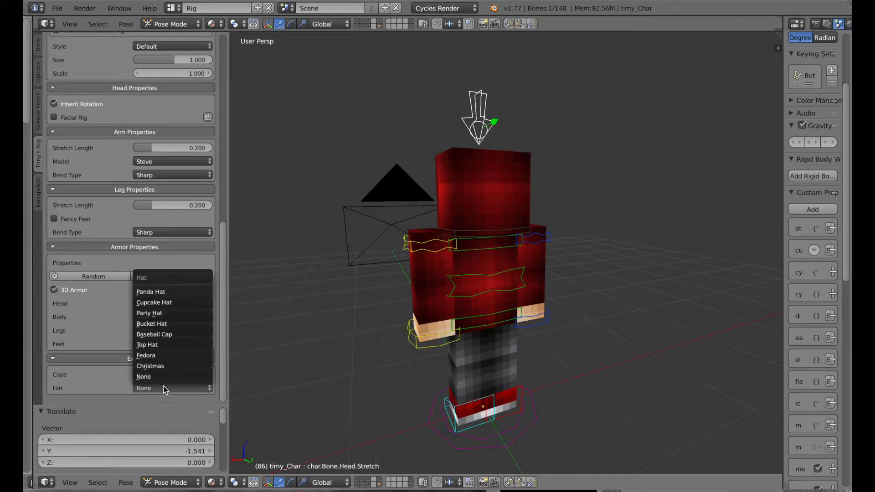
pyautogui.click(162, 325)
pyautogui.moveTo(343, 302); pyautogui.dragTo(453, 297, button='middle')
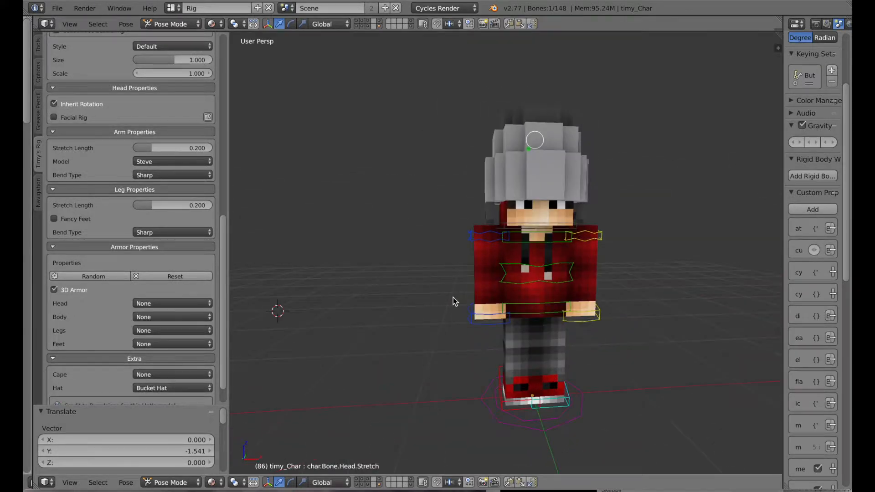
pyautogui.click(162, 388)
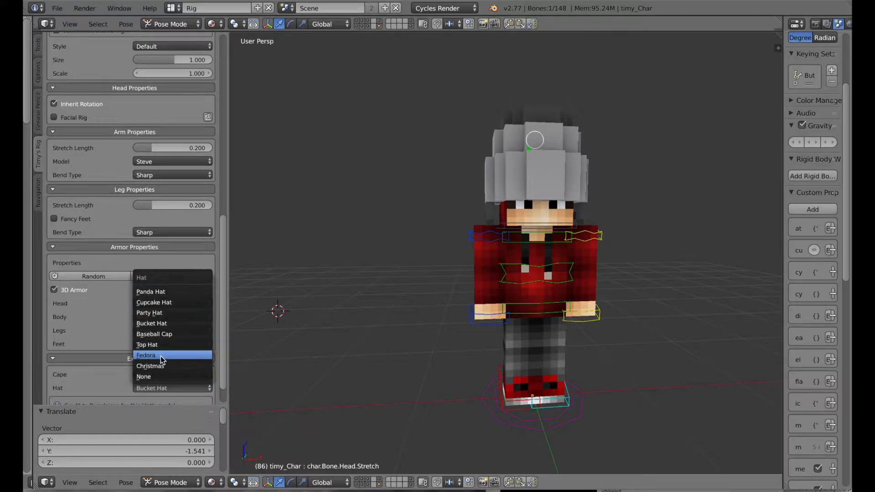
pyautogui.click(162, 356)
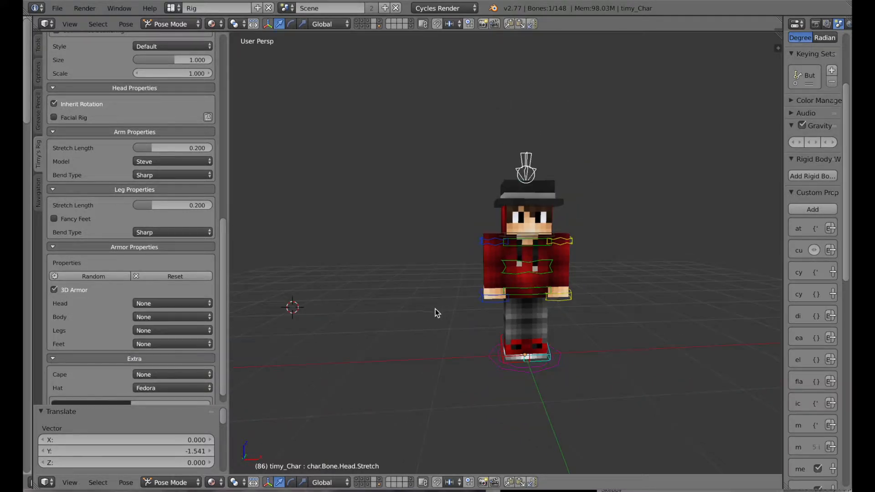
pyautogui.click(173, 387)
pyautogui.click(161, 367)
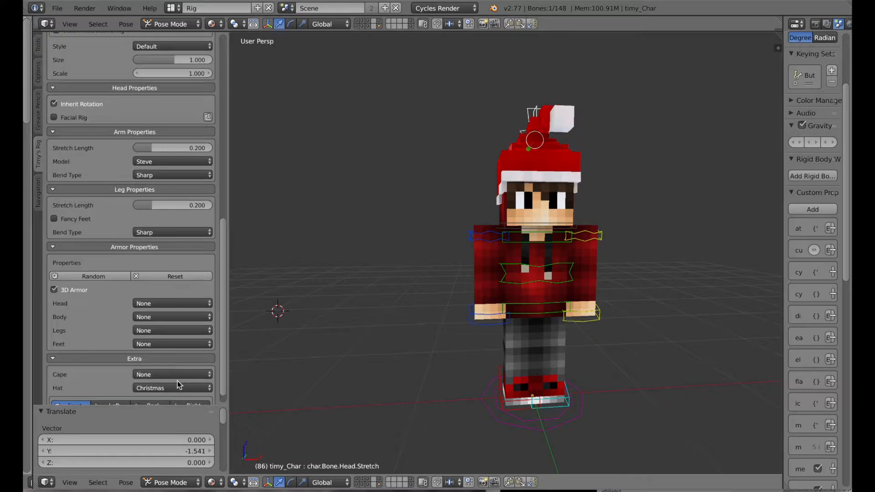
pyautogui.click(159, 388)
pyautogui.click(156, 378)
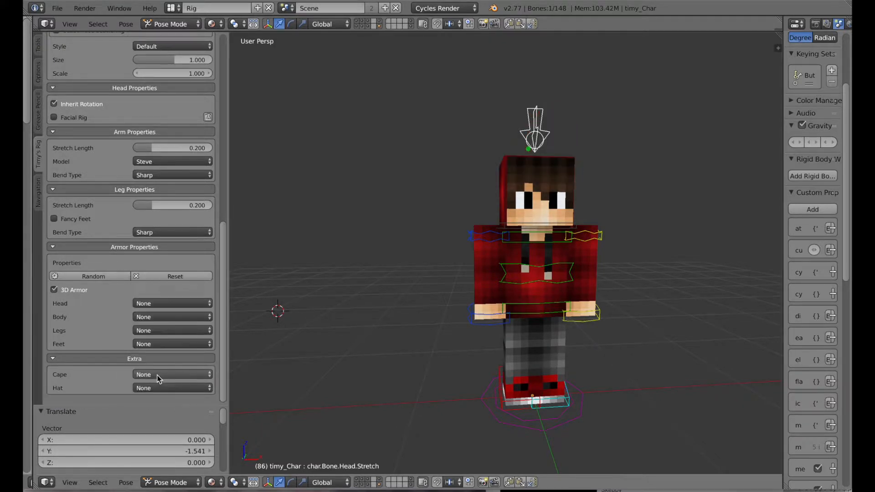
# Step: Try the Christmas hat with its tip pointing Left, Back and Right, ending with Hat set to None
pyautogui.click(152, 389)
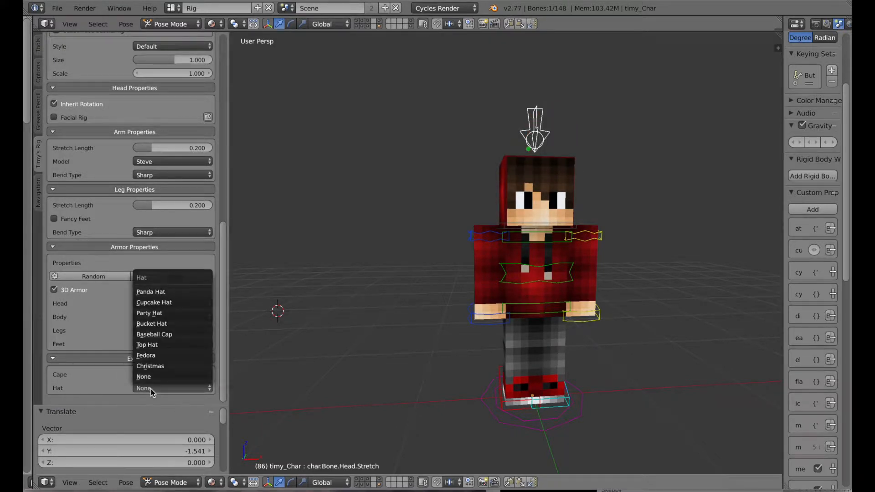
pyautogui.click(153, 366)
pyautogui.click(114, 395)
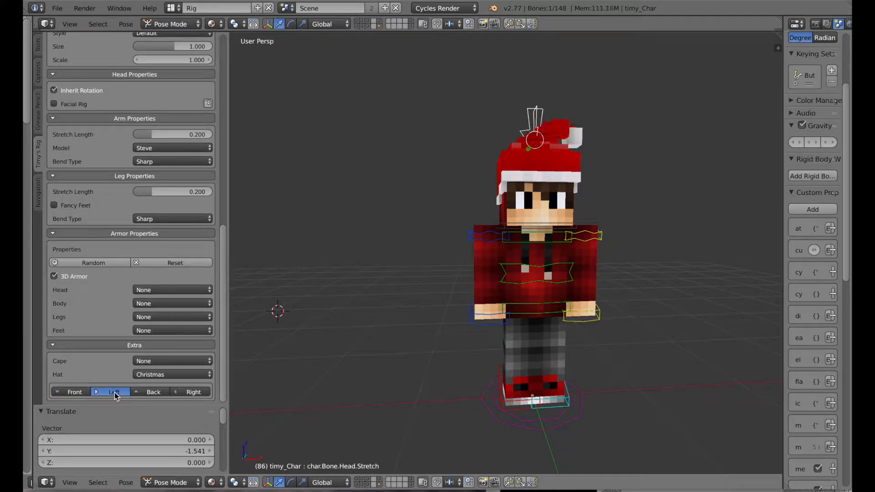
pyautogui.click(145, 395)
pyautogui.click(185, 396)
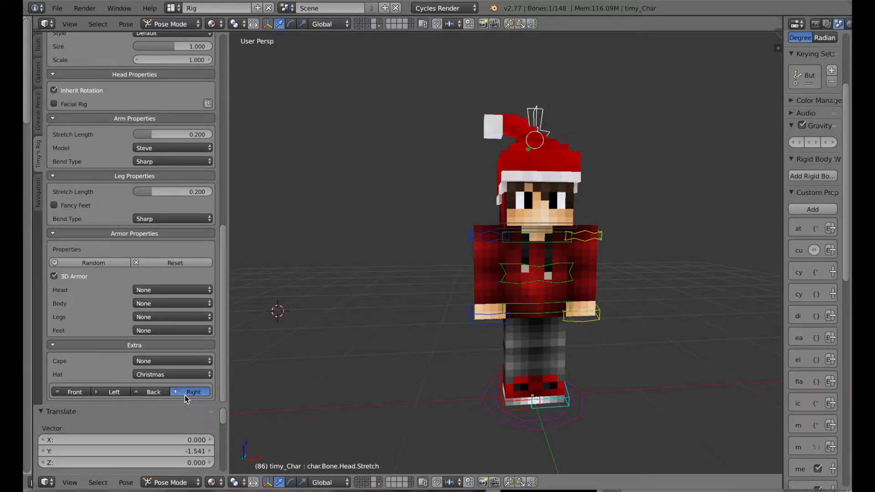
pyautogui.click(166, 375)
pyautogui.click(162, 364)
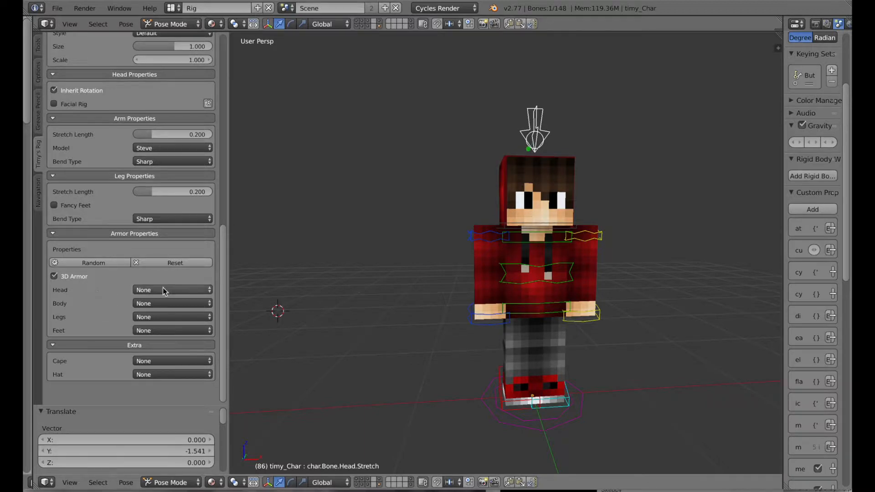
# Step: Give the character a Leather helmet coloured dark green and a Diamond chestplate
pyautogui.click(145, 290)
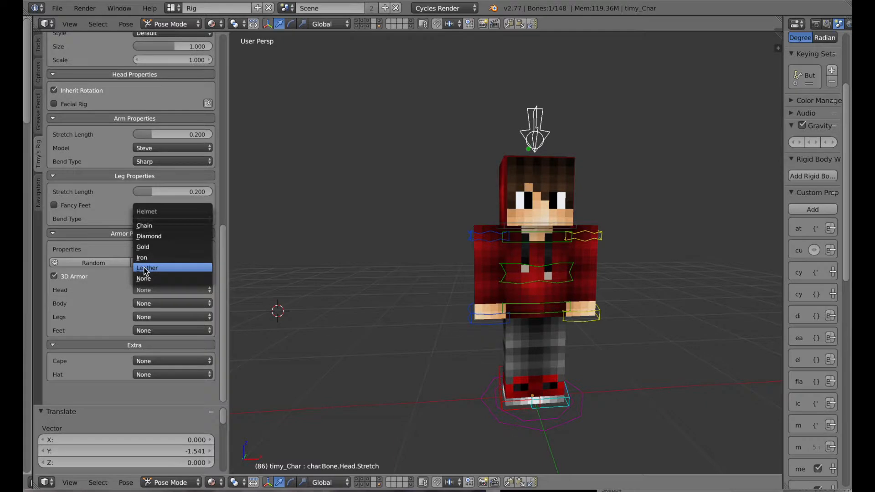
pyautogui.click(144, 268)
pyautogui.click(100, 306)
pyautogui.moveTo(95, 214); pyautogui.dragTo(78, 181)
pyautogui.click(149, 337)
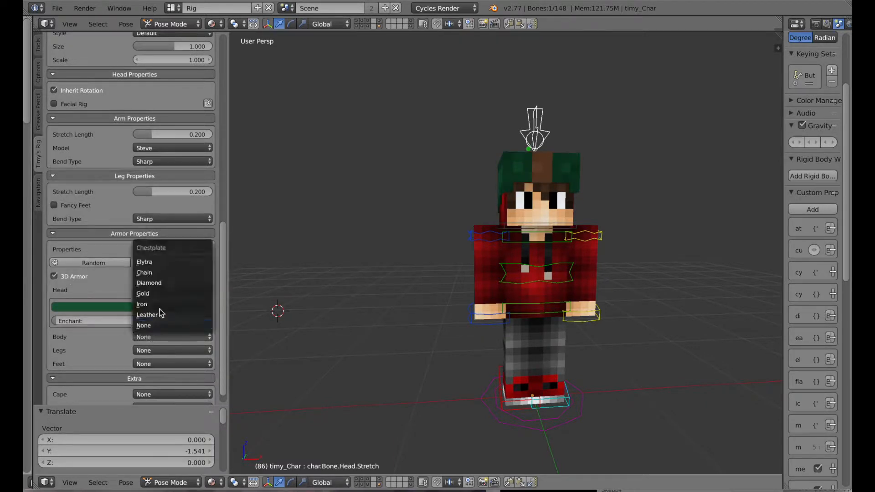
pyautogui.click(157, 283)
# Step: Remove the character's chestplate and helmet by setting the Body and Head armor to None
pyautogui.click(166, 383)
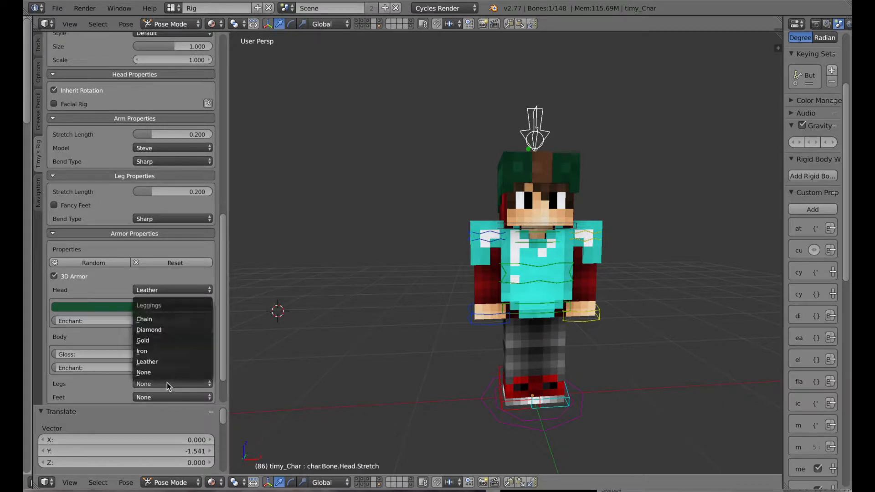
pyautogui.click(186, 337)
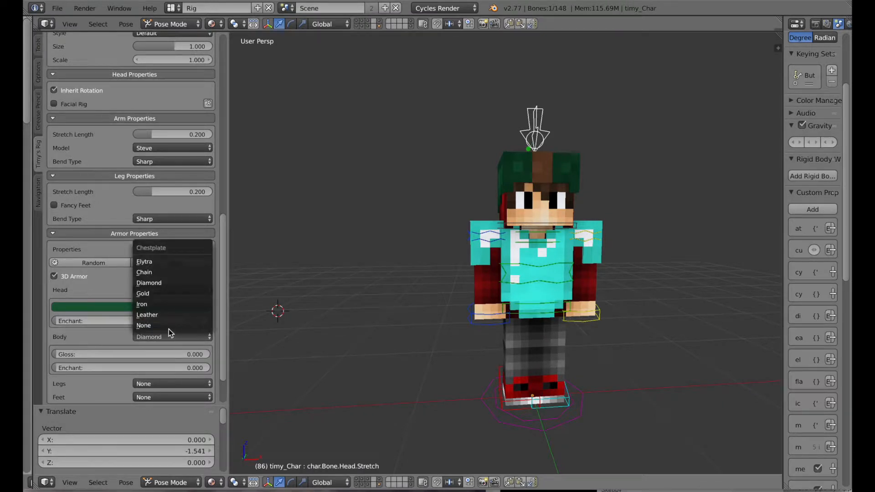
pyautogui.click(167, 326)
pyautogui.click(169, 290)
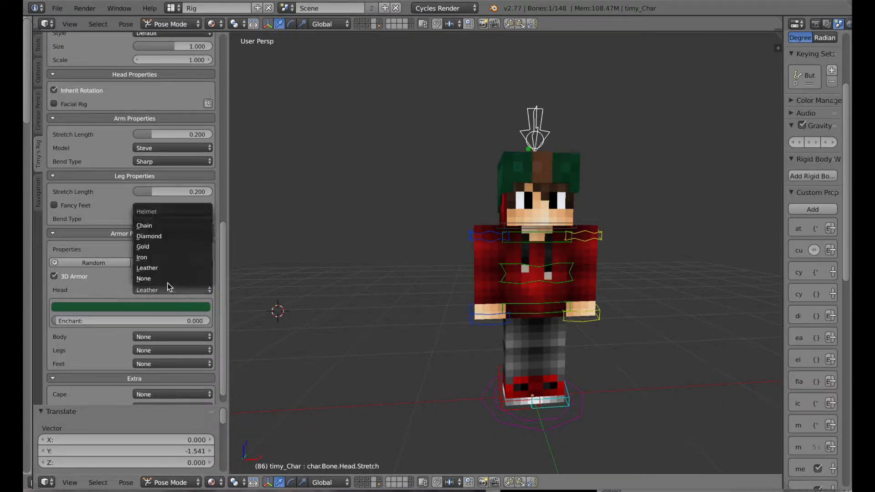
pyautogui.click(166, 283)
pyautogui.moveTo(662, 321)
pyautogui.mouseDown(button='middle')
pyautogui.moveTo(602, 327)
pyautogui.moveTo(656, 325)
pyautogui.mouseUp(button='middle')
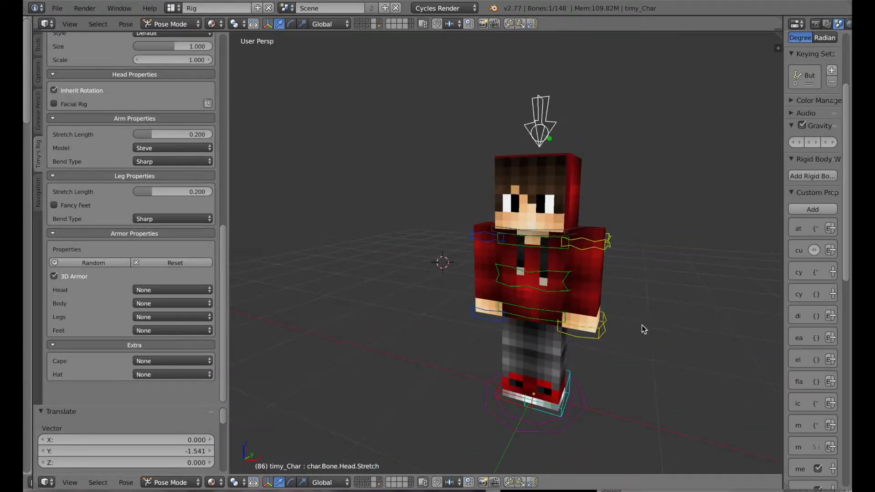
# Step: Enable the Facial Rig in the head properties and view the face controls on the character
pyautogui.scroll(12, 193, 258)
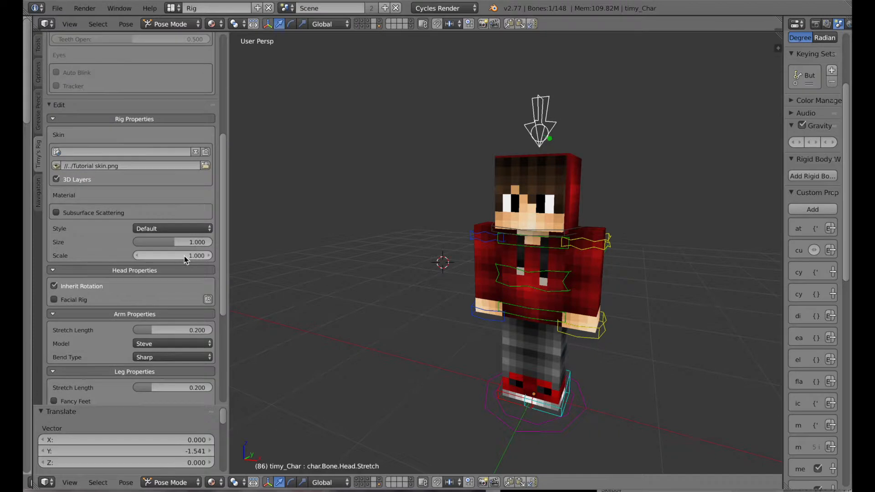
pyautogui.scroll(1, 185, 259)
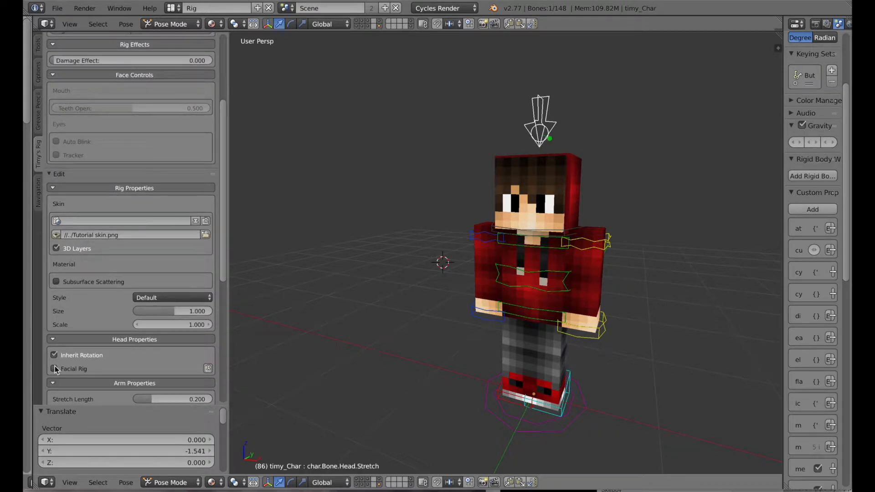
pyautogui.click(54, 369)
pyautogui.moveTo(387, 325)
pyautogui.mouseDown(button='middle')
pyautogui.moveTo(416, 329)
pyautogui.moveTo(389, 332)
pyautogui.moveTo(373, 321)
pyautogui.moveTo(362, 332)
pyautogui.moveTo(385, 329)
pyautogui.mouseUp(button='middle')
# Step: Move the mouth control by 0.007, -0.010, -0.036 to test the mouth, and turn the Facial Rig off
pyautogui.rightClick(489, 238)
pyautogui.press('g')
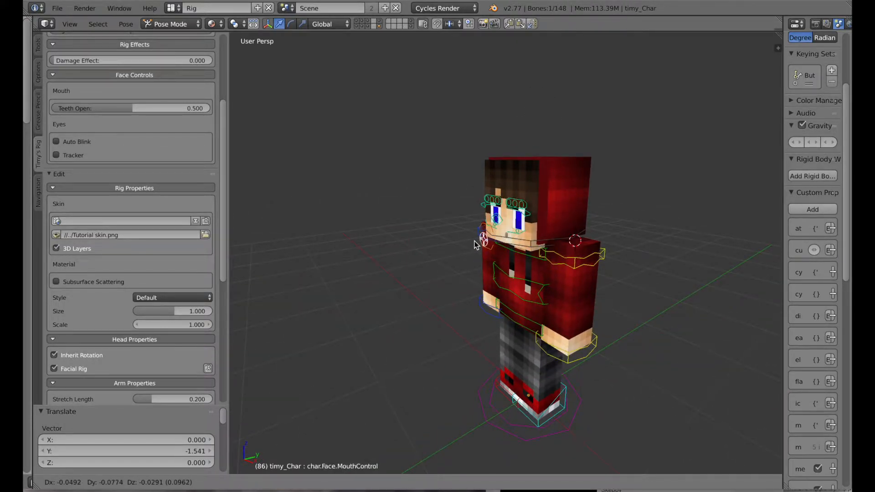
pyautogui.click(481, 250)
pyautogui.moveTo(393, 296); pyautogui.dragTo(445, 295, button='middle')
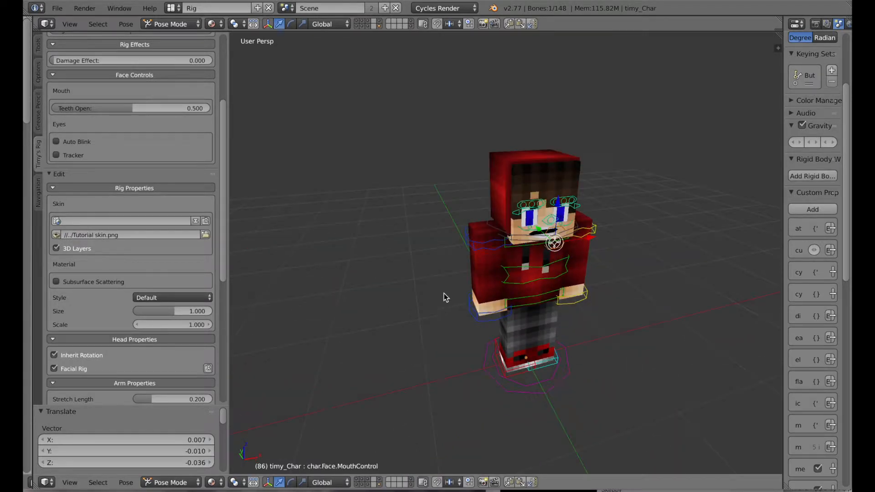
pyautogui.click(54, 369)
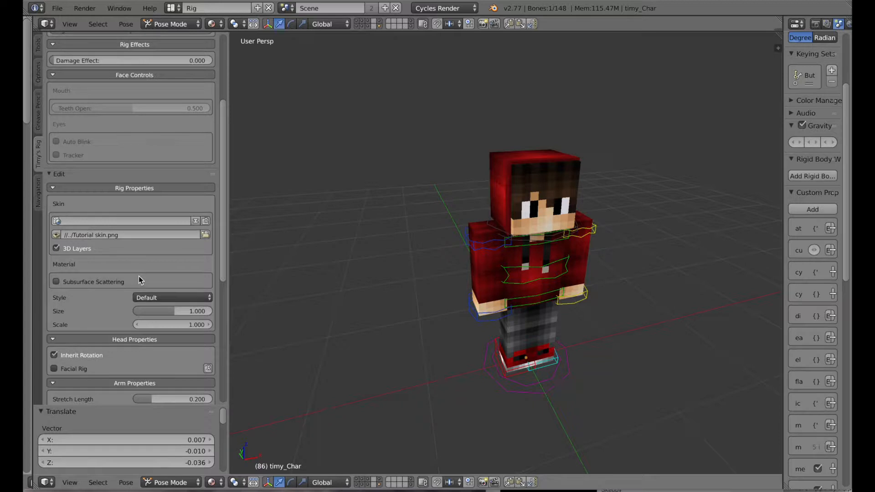
# Step: Switch the rig from Animate to Edit mode and select the character's head mesh
pyautogui.scroll(7, 116, 268)
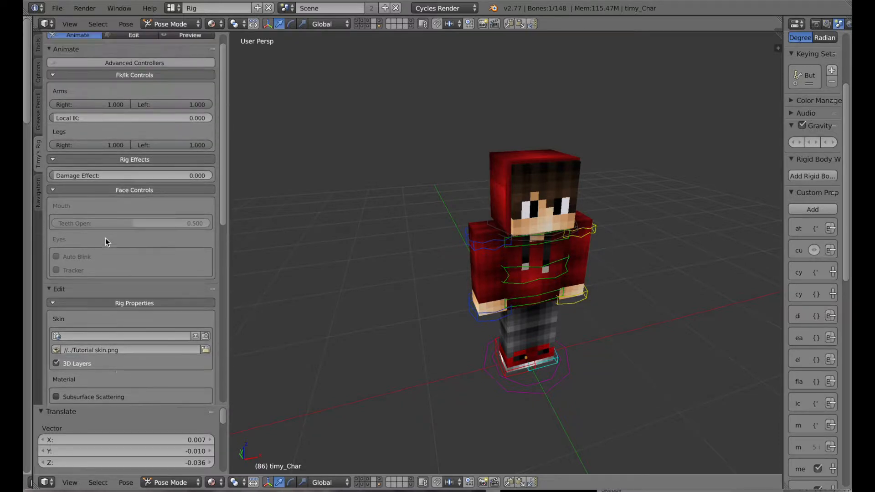
pyautogui.moveTo(700, 312); pyautogui.dragTo(663, 323, button='middle')
pyautogui.click(139, 51)
pyautogui.moveTo(636, 219)
pyautogui.mouseDown(button='middle')
pyautogui.moveTo(584, 227)
pyautogui.moveTo(610, 232)
pyautogui.moveTo(583, 218)
pyautogui.moveTo(627, 194)
pyautogui.moveTo(587, 204)
pyautogui.moveTo(634, 210)
pyautogui.mouseUp(button='middle')
pyautogui.rightClick(550, 190)
pyautogui.rightClick(550, 190)
pyautogui.scroll(-4, 553, 201)
pyautogui.scroll(5, 561, 191)
pyautogui.scroll(1, 516, 142)
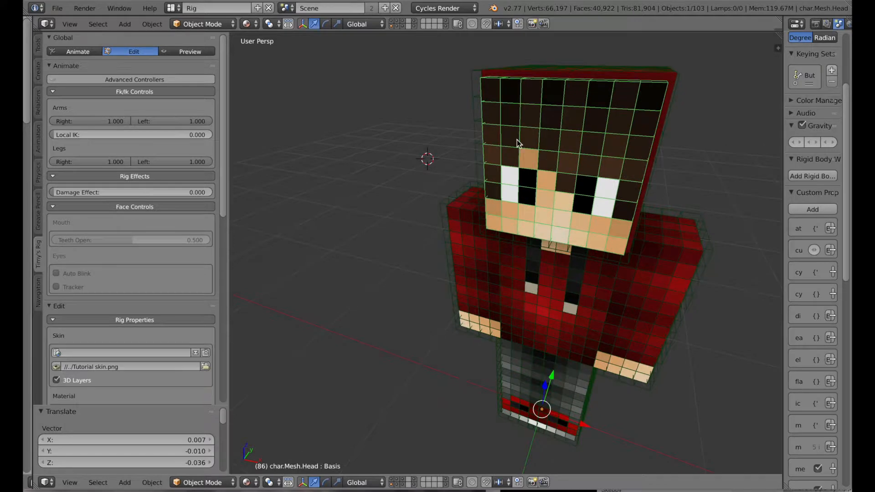
# Step: Isolate the head mesh in local view and switch it to Edit Mode
pyautogui.moveTo(400, 208); pyautogui.dragTo(414, 202, button='middle')
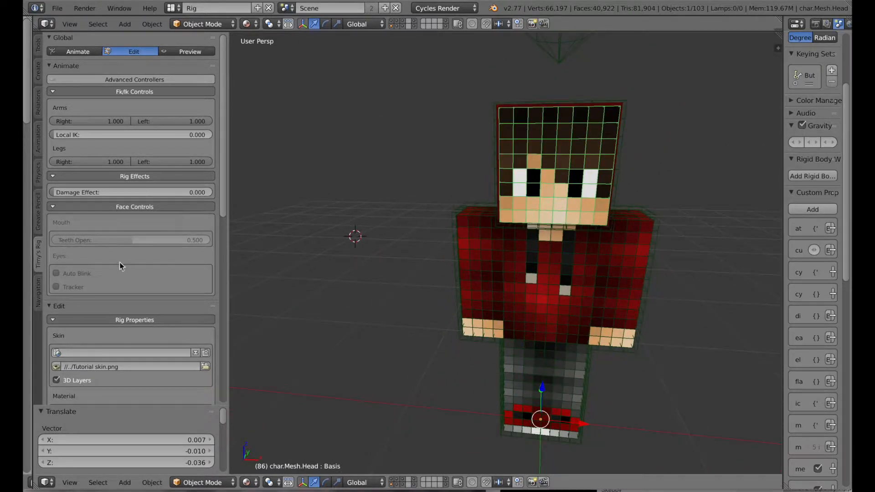
pyautogui.click(39, 295)
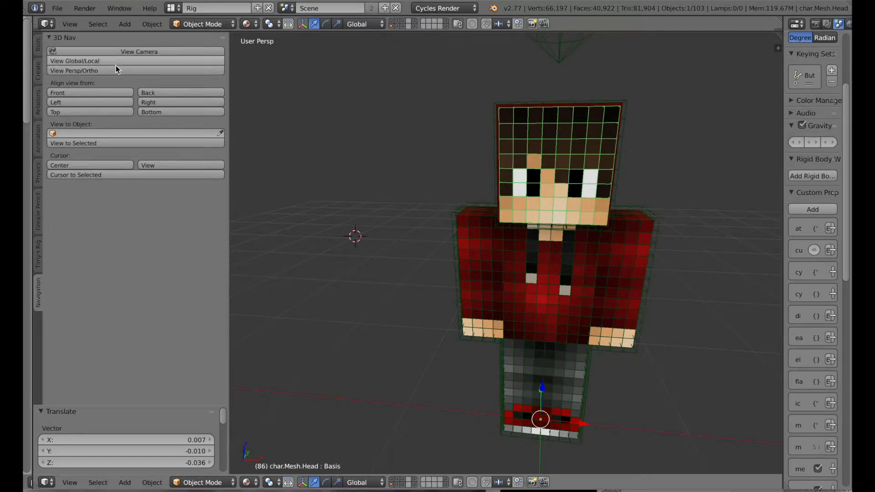
pyautogui.click(86, 61)
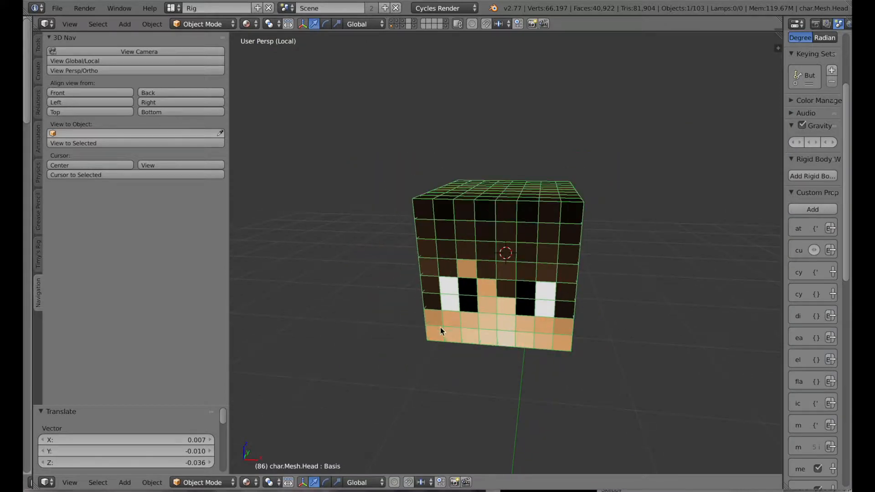
pyautogui.moveTo(394, 340)
pyautogui.mouseDown(button='middle')
pyautogui.moveTo(418, 328)
pyautogui.moveTo(453, 341)
pyautogui.moveTo(440, 330)
pyautogui.moveTo(394, 331)
pyautogui.moveTo(407, 332)
pyautogui.mouseUp(button='middle')
pyautogui.scroll(1, 407, 332)
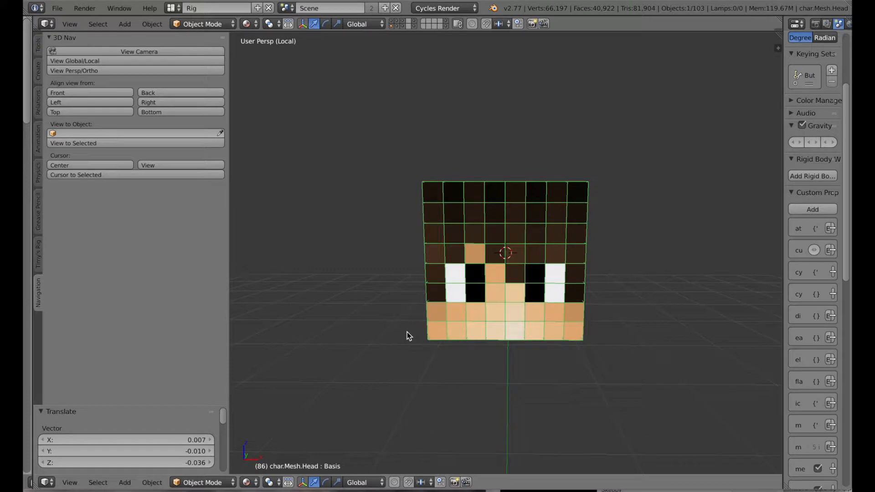
pyautogui.click(203, 482)
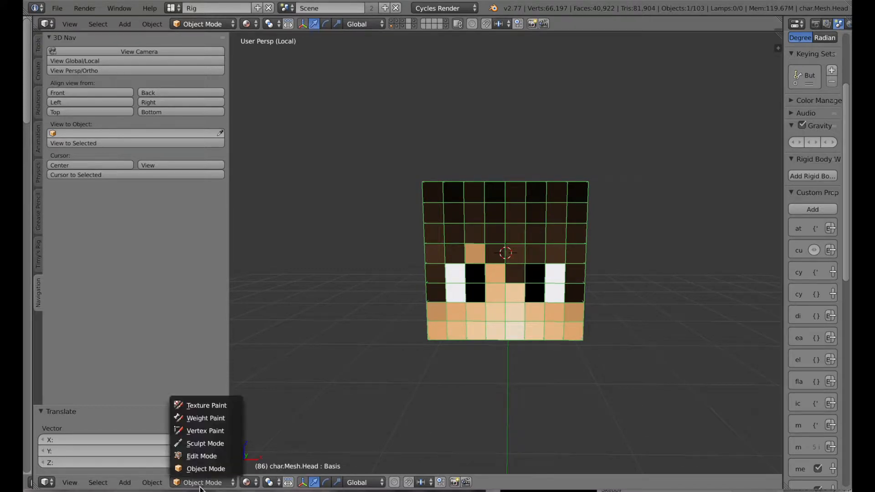
pyautogui.click(199, 451)
pyautogui.scroll(-1, 494, 298)
pyautogui.scroll(1, 482, 286)
pyautogui.scroll(-3, 462, 275)
pyautogui.scroll(2, 457, 263)
pyautogui.moveTo(640, 288); pyautogui.dragTo(617, 296, button='middle')
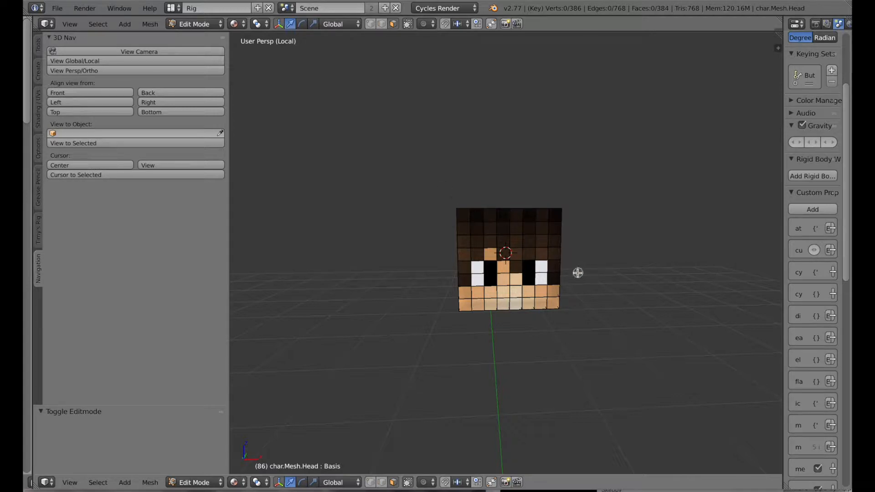
# Step: Select the four black pupil faces on the head and separate the selection into its own mesh
pyautogui.rightClick(530, 267)
pyautogui.keyDown('shift'); pyautogui.rightClick(528, 279); pyautogui.keyUp('shift')
pyautogui.keyDown('shift'); pyautogui.rightClick(491, 270); pyautogui.keyUp('shift')
pyautogui.keyDown('shift'); pyautogui.rightClick(490, 280); pyautogui.keyUp('shift')
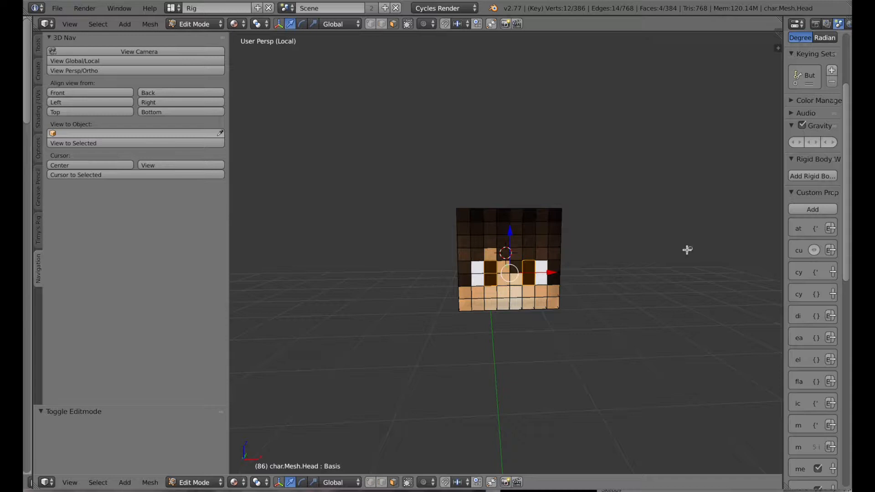
pyautogui.moveTo(604, 285)
pyautogui.mouseDown(button='middle')
pyautogui.moveTo(572, 261)
pyautogui.moveTo(600, 293)
pyautogui.mouseUp(button='middle')
pyautogui.scroll(1, 502, 272)
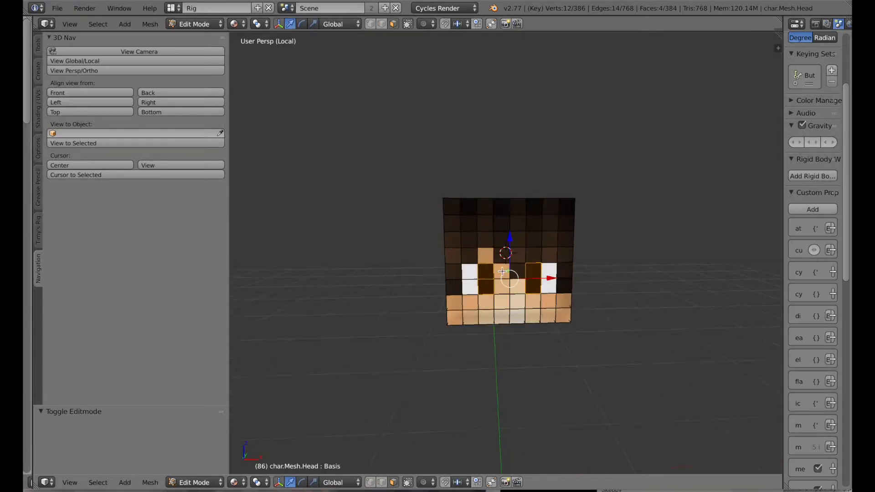
pyautogui.scroll(2, 501, 272)
pyautogui.press('p')
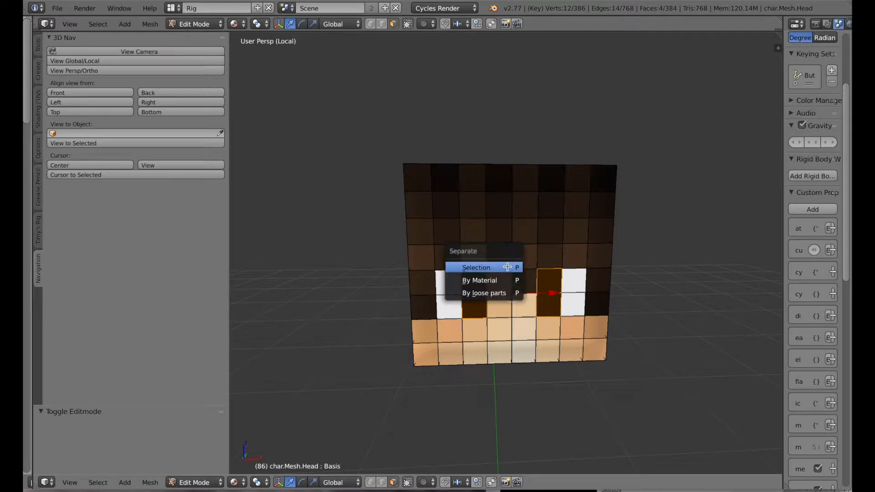
pyautogui.click(487, 269)
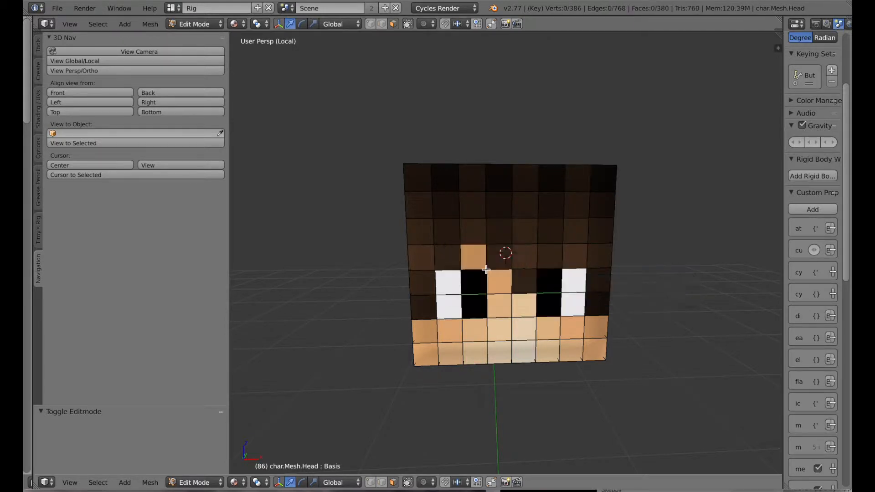
# Step: Select the white faces of both eyes and separate the selection into its own mesh
pyautogui.moveTo(650, 286); pyautogui.dragTo(638, 284, button='middle')
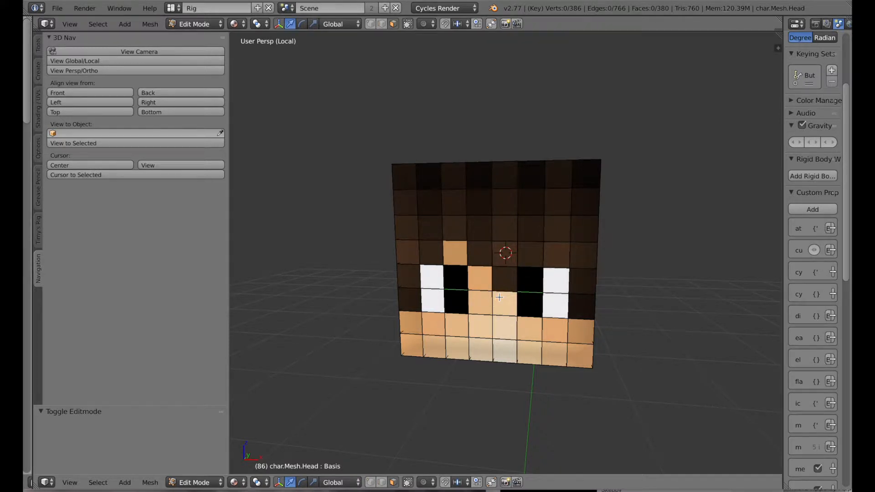
pyautogui.rightClick(430, 279)
pyautogui.hotkey('ctrl', 'l')
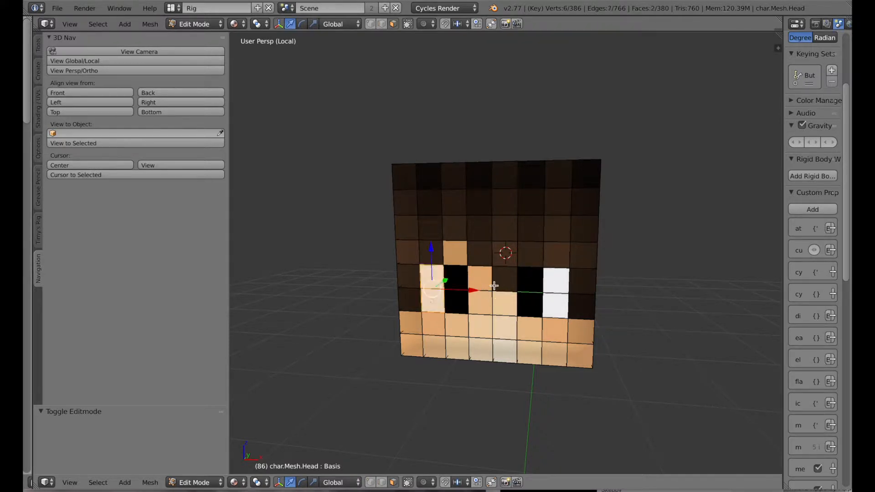
pyautogui.keyDown('shift'); pyautogui.rightClick(562, 281); pyautogui.keyUp('shift')
pyautogui.hotkey('ctrl', 'l')
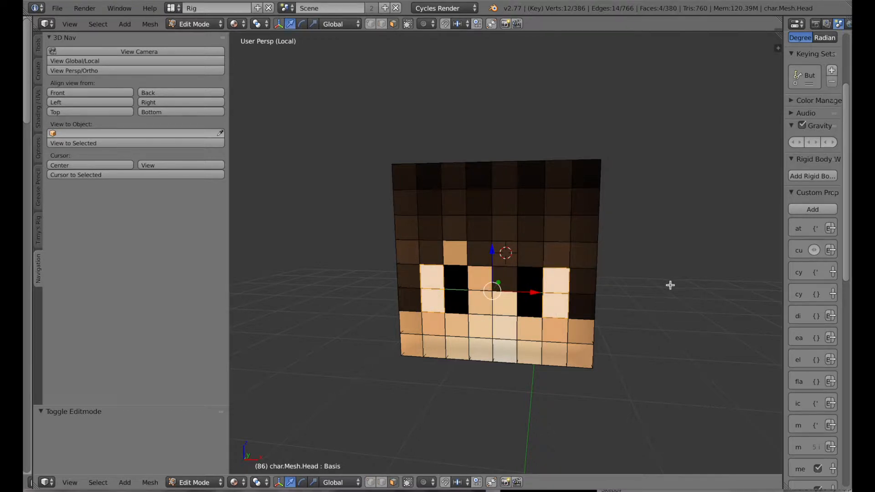
pyautogui.press('p')
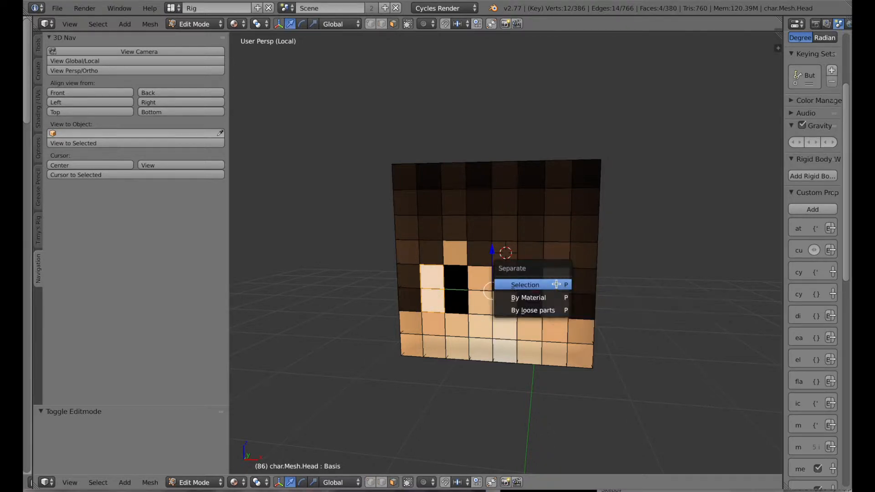
pyautogui.click(558, 283)
# Step: Select the dark brown hair faces on the front of the head that border the forehead and eyes
pyautogui.moveTo(640, 297)
pyautogui.mouseDown(button='middle')
pyautogui.moveTo(576, 289)
pyautogui.moveTo(659, 297)
pyautogui.moveTo(638, 312)
pyautogui.mouseUp(button='middle')
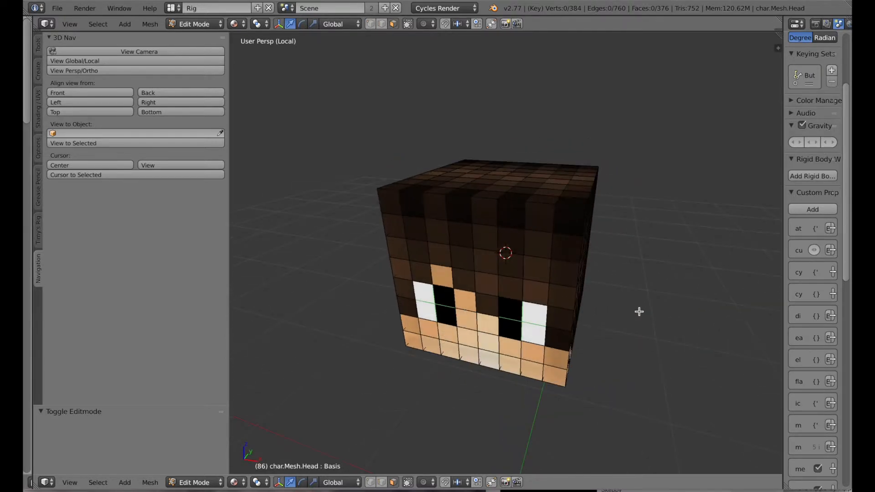
pyautogui.rightClick(464, 275)
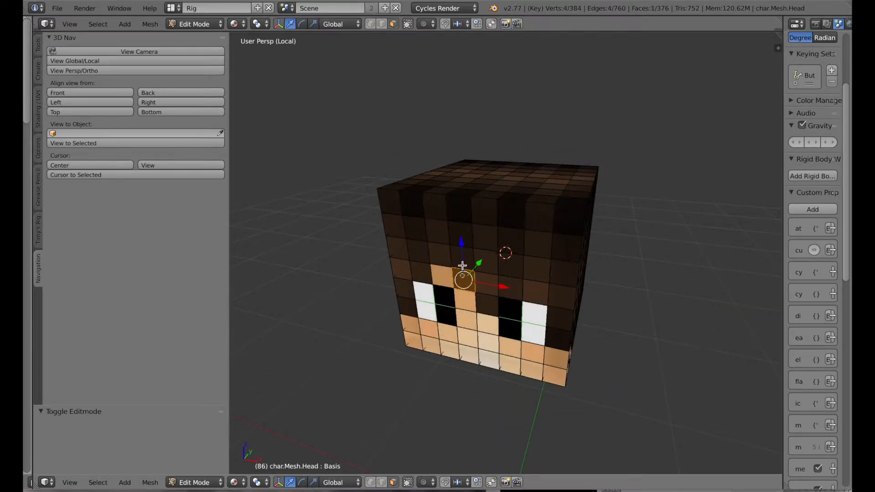
pyautogui.keyDown('shift'); pyautogui.rightClick(462, 261); pyautogui.keyUp('shift')
pyautogui.keyDown('shift'); pyautogui.rightClick(441, 257); pyautogui.keyUp('shift')
pyautogui.keyDown('shift'); pyautogui.rightClick(426, 256); pyautogui.keyUp('shift')
pyautogui.keyDown('shift'); pyautogui.rightClick(418, 271); pyautogui.keyUp('shift')
pyautogui.keyDown('shift'); pyautogui.rightClick(404, 272); pyautogui.keyUp('shift')
pyautogui.keyDown('shift'); pyautogui.rightClick(404, 302); pyautogui.keyUp('shift')
pyautogui.keyDown('shift'); pyautogui.rightClick(405, 291); pyautogui.keyUp('shift')
pyautogui.keyDown('shift'); pyautogui.rightClick(489, 284); pyautogui.keyUp('shift')
pyautogui.keyDown('shift'); pyautogui.rightClick(487, 303); pyautogui.keyUp('shift')
pyautogui.keyDown('shift'); pyautogui.rightClick(488, 262); pyautogui.keyUp('shift')
pyautogui.keyDown('shift'); pyautogui.rightClick(510, 285); pyautogui.keyUp('shift')
pyautogui.keyDown('shift'); pyautogui.rightClick(536, 291); pyautogui.keyUp('shift')
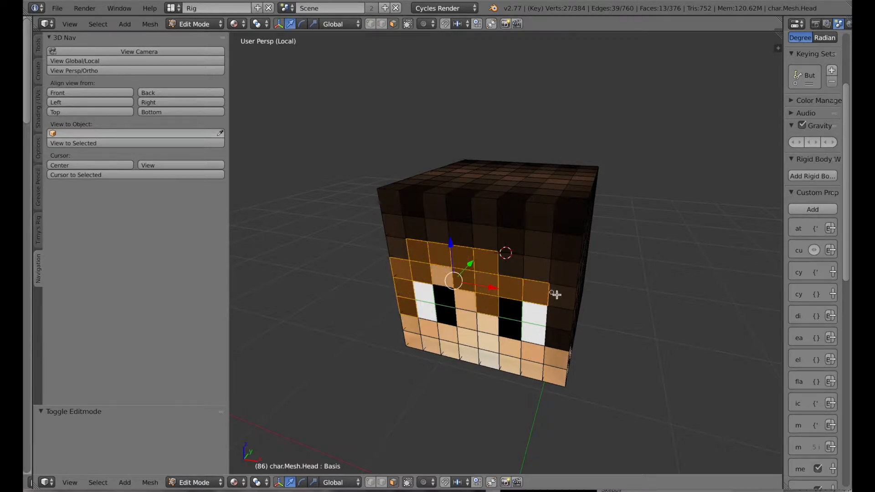
pyautogui.keyDown('shift'); pyautogui.rightClick(558, 295); pyautogui.keyUp('shift')
pyautogui.keyDown('shift'); pyautogui.rightClick(562, 318); pyautogui.keyUp('shift')
pyautogui.keyDown('shift'); pyautogui.rightClick(560, 338); pyautogui.keyUp('shift')
# Step: Circle-select the remaining hair faces around the head and separate the whole hair selection into its own mesh
pyautogui.press('c')
pyautogui.moveTo(513, 249)
pyautogui.mouseDown()
pyautogui.moveTo(552, 237)
pyautogui.moveTo(548, 254)
pyautogui.mouseUp()
pyautogui.scroll(-3, 486, 237)
pyautogui.moveTo(486, 237)
pyautogui.mouseDown()
pyautogui.moveTo(439, 226)
pyautogui.moveTo(405, 234)
pyautogui.moveTo(430, 190)
pyautogui.moveTo(414, 188)
pyautogui.moveTo(469, 172)
pyautogui.moveTo(537, 176)
pyautogui.moveTo(562, 201)
pyautogui.moveTo(506, 192)
pyautogui.moveTo(534, 191)
pyautogui.mouseUp()
pyautogui.rightClick(678, 219)
pyautogui.moveTo(682, 220); pyautogui.dragTo(646, 216, button='middle')
pyautogui.moveTo(538, 271); pyautogui.dragTo(540, 190)
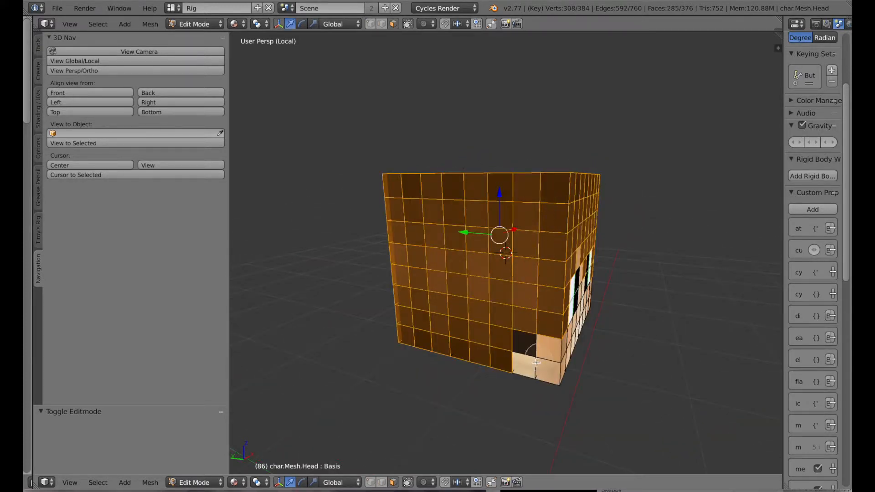
pyautogui.click(523, 343)
pyautogui.moveTo(682, 347); pyautogui.dragTo(626, 352, button='middle')
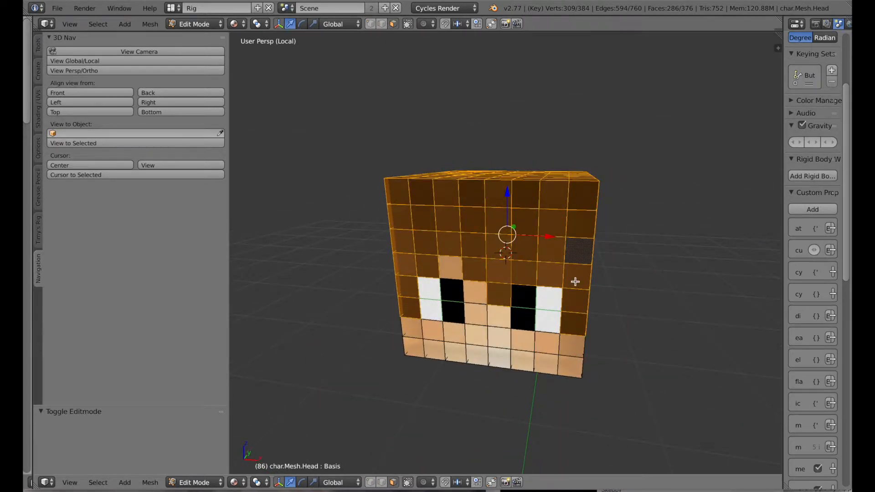
pyautogui.press('p')
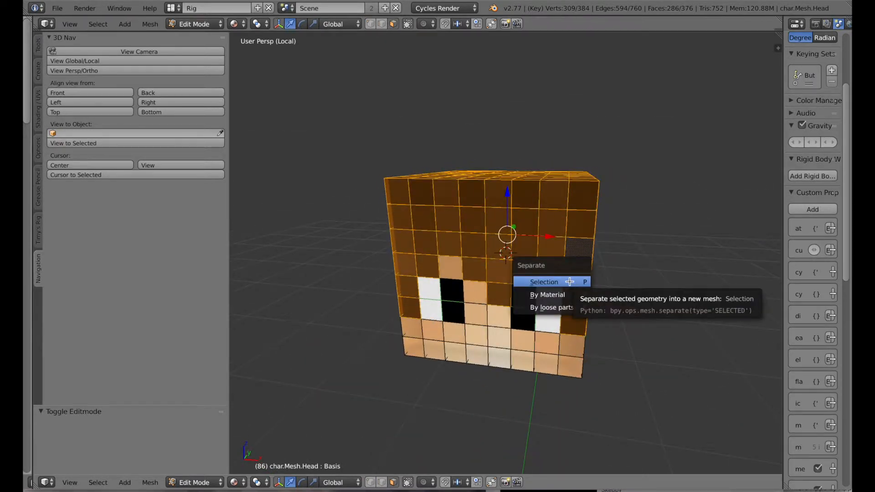
pyautogui.click(562, 282)
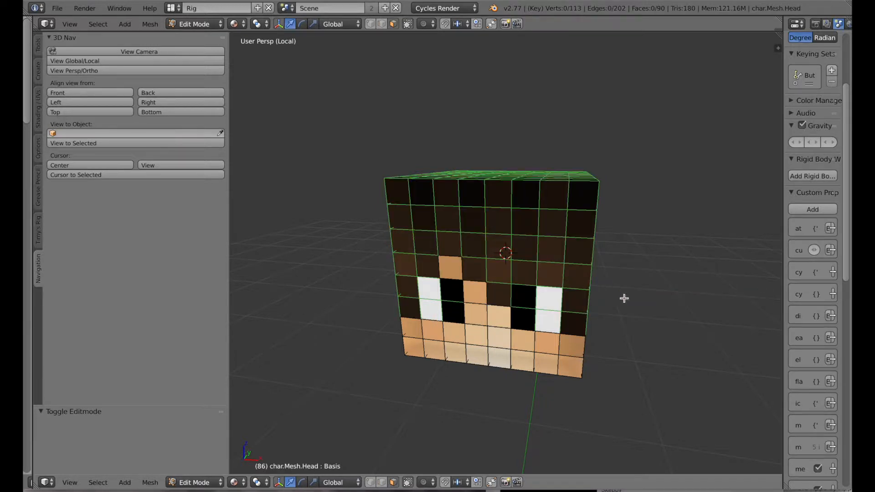
# Step: Leave local view to show the whole character and return to Object Mode
pyautogui.scroll(-3, 527, 309)
pyautogui.scroll(3, 524, 307)
pyautogui.scroll(-3, 683, 326)
pyautogui.moveTo(647, 322); pyautogui.dragTo(667, 313, button='middle')
pyautogui.moveTo(652, 303); pyautogui.dragTo(659, 299, button='middle')
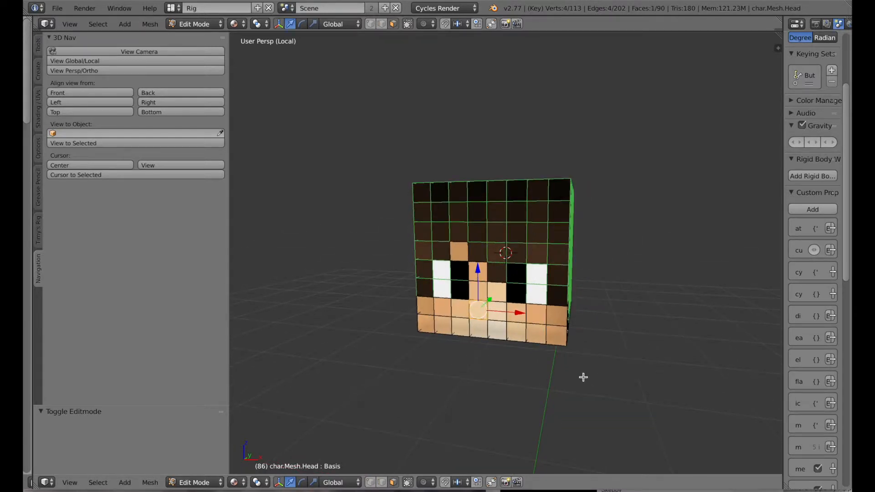
pyautogui.moveTo(584, 378); pyautogui.dragTo(555, 352, button='middle')
pyautogui.moveTo(417, 367); pyautogui.dragTo(438, 362, button='middle')
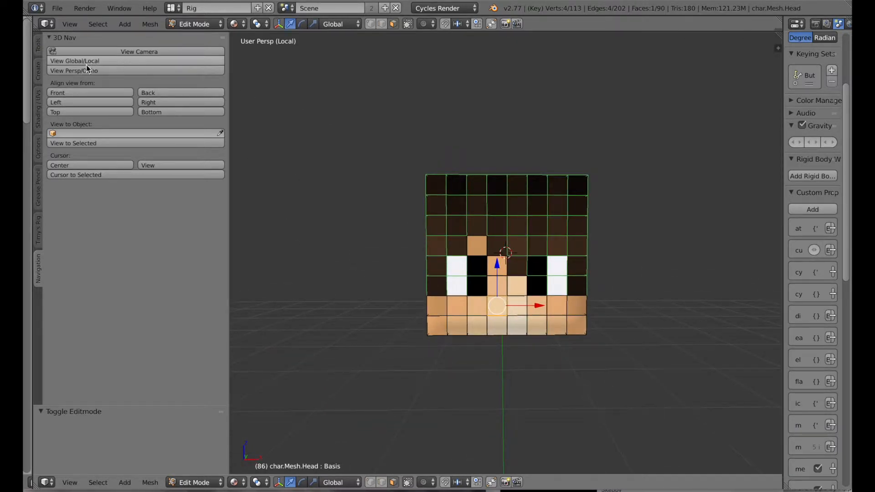
pyautogui.click(61, 59)
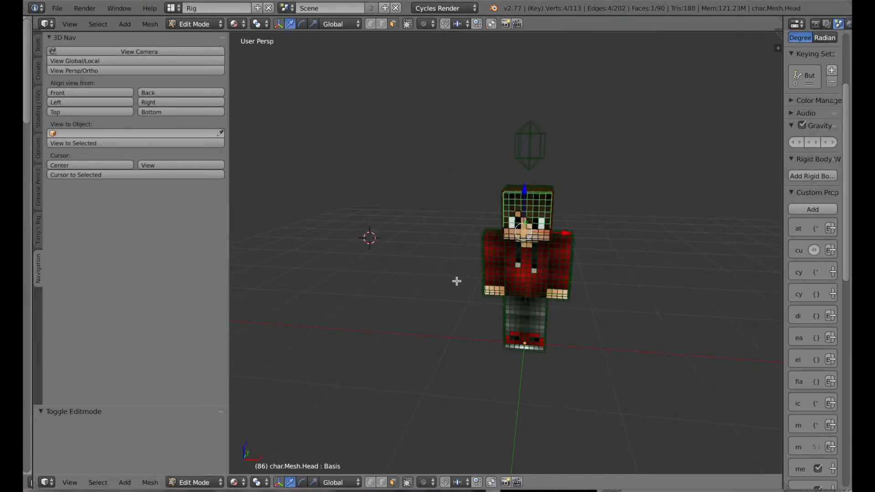
pyautogui.click(196, 482)
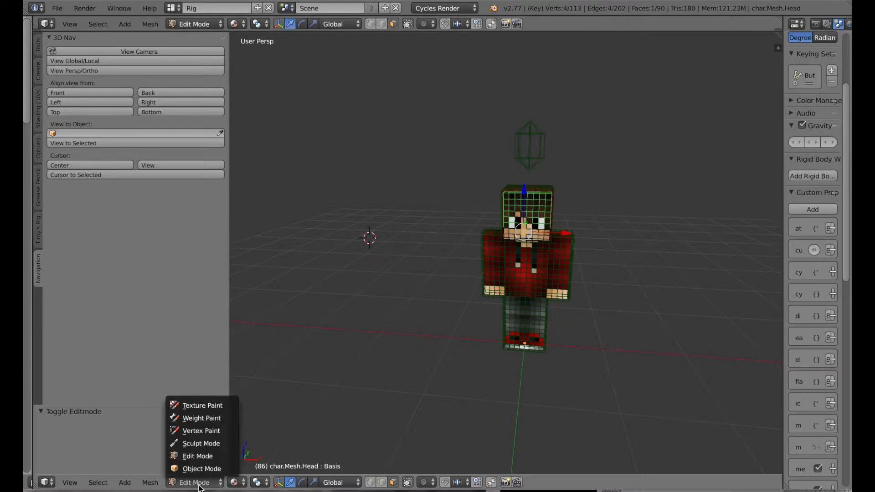
pyautogui.click(193, 469)
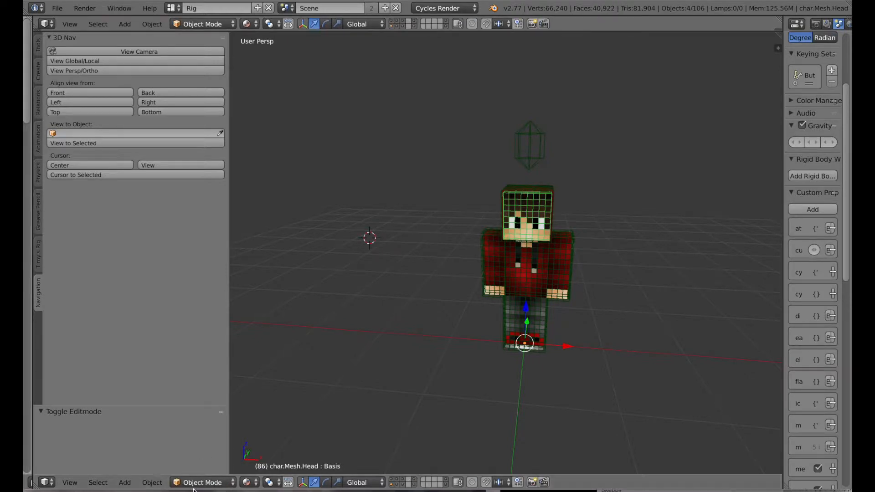
# Step: Select the torso mesh, isolate it in local view and switch it to Edit Mode
pyautogui.moveTo(385, 365); pyautogui.dragTo(472, 299, button='middle')
pyautogui.scroll(5, 470, 299)
pyautogui.moveTo(672, 394); pyautogui.dragTo(657, 398, button='middle')
pyautogui.scroll(-5, 657, 400)
pyautogui.scroll(2, 658, 401)
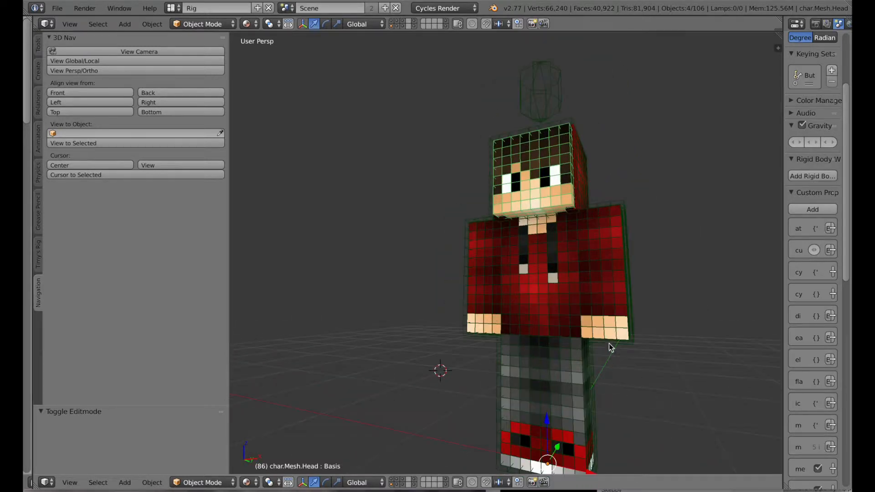
pyautogui.rightClick(545, 263)
pyautogui.rightClick(545, 264)
pyautogui.rightClick(545, 275)
pyautogui.click(203, 483)
pyautogui.click(200, 447)
pyautogui.rightClick(552, 271)
pyautogui.click(207, 479)
pyautogui.click(203, 458)
pyautogui.press('KP_Divide')
pyautogui.click(203, 482)
pyautogui.click(201, 450)
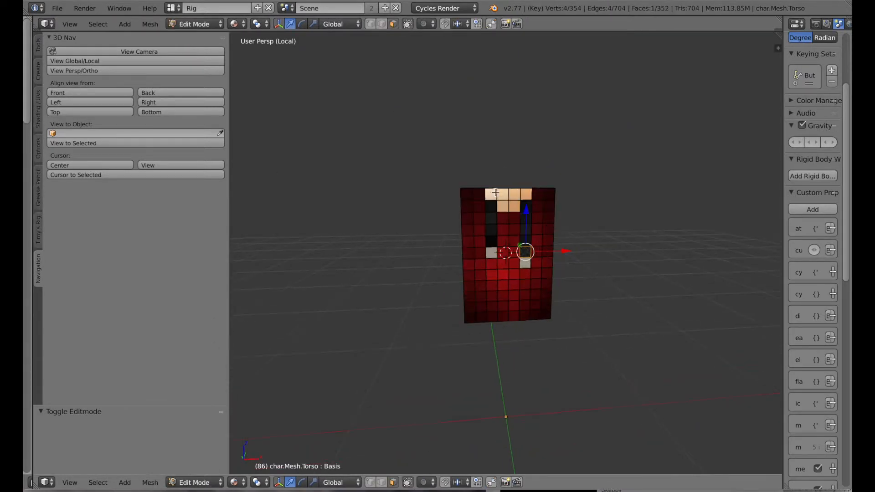
# Step: Circle-select the skin-coloured neck faces of the torso and separate them into their own mesh
pyautogui.moveTo(609, 234); pyautogui.dragTo(634, 300, button='middle')
pyautogui.press('c')
pyautogui.moveTo(492, 216); pyautogui.dragTo(507, 232)
pyautogui.rightClick(508, 233)
pyautogui.press('p')
pyautogui.click(527, 277)
# Step: Circle-select both hoodie strings on the torso front and separate them into their own mesh
pyautogui.moveTo(527, 277); pyautogui.dragTo(492, 229, button='middle')
pyautogui.press('c')
pyautogui.moveTo(494, 218); pyautogui.dragTo(495, 258)
pyautogui.moveTo(528, 264); pyautogui.dragTo(528, 211)
pyautogui.press('p')
# Step: Circle-select the remaining red hoodie faces around the torso, separate them into their own mesh, and leave local view
pyautogui.press('c')
pyautogui.moveTo(475, 203)
pyautogui.mouseDown()
pyautogui.moveTo(475, 237)
pyautogui.moveTo(505, 266)
pyautogui.moveTo(543, 211)
pyautogui.moveTo(504, 317)
pyautogui.mouseUp()
pyautogui.moveTo(504, 316); pyautogui.dragTo(522, 378, button='middle')
pyautogui.press('c')
pyautogui.moveTo(549, 228)
pyautogui.mouseDown()
pyautogui.moveTo(546, 247)
pyautogui.moveTo(465, 241)
pyautogui.mouseUp()
pyautogui.moveTo(655, 264); pyautogui.dragTo(510, 196, button='middle')
pyautogui.press('c')
pyautogui.moveTo(497, 196); pyautogui.dragTo(493, 310)
pyautogui.moveTo(556, 274); pyautogui.dragTo(479, 218, button='middle')
pyautogui.press('c')
pyautogui.moveTo(474, 218); pyautogui.dragTo(524, 296)
pyautogui.moveTo(675, 315)
pyautogui.mouseDown(button='middle')
pyautogui.moveTo(599, 330)
pyautogui.moveTo(529, 323)
pyautogui.mouseUp(button='middle')
pyautogui.press('c')
pyautogui.moveTo(508, 314); pyautogui.dragTo(514, 209)
pyautogui.rightClick(540, 247)
pyautogui.moveTo(540, 247); pyautogui.dragTo(656, 338, button='middle')
pyautogui.press('p')
pyautogui.click(656, 338)
pyautogui.click(155, 61)
pyautogui.moveTo(390, 228); pyautogui.dragTo(424, 260, button='middle')
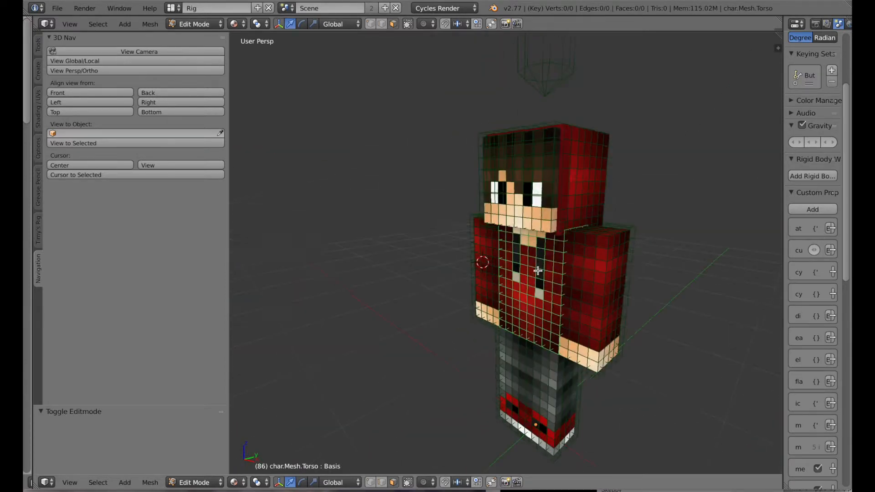
# Step: Isolate the left arm mesh, separate its skin-coloured hand faces in Edit Mode, and return to the full character in Object Mode
pyautogui.click(615, 325)
pyautogui.press('Tab')
pyautogui.rightClick(615, 277)
pyautogui.rightClick(615, 277)
pyautogui.press('KP_Divide')
pyautogui.click(203, 482)
pyautogui.click(199, 457)
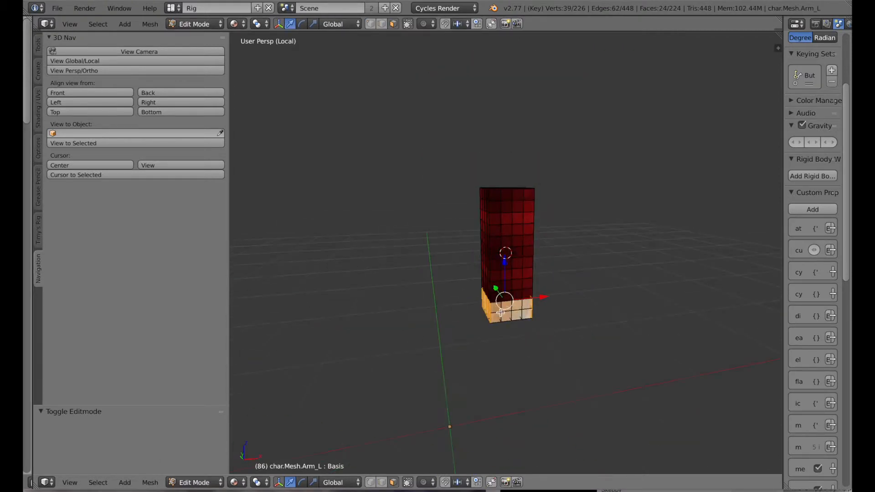
pyautogui.click(131, 61)
pyautogui.click(195, 482)
pyautogui.click(195, 460)
# Step: Isolate the right arm mesh, separate its skin-coloured hand faces in Edit Mode, and return to the full character in Object Mode
pyautogui.rightClick(496, 295)
pyautogui.rightClick(496, 295)
pyautogui.click(178, 61)
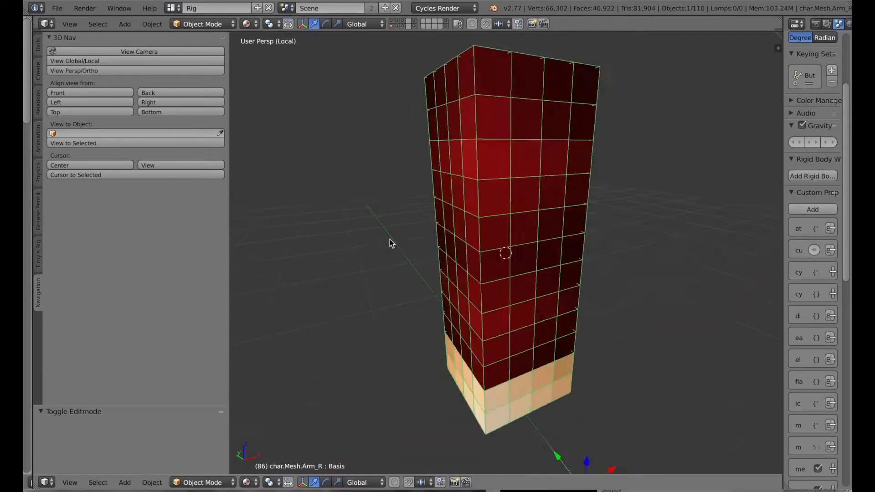
pyautogui.click(194, 482)
pyautogui.click(194, 450)
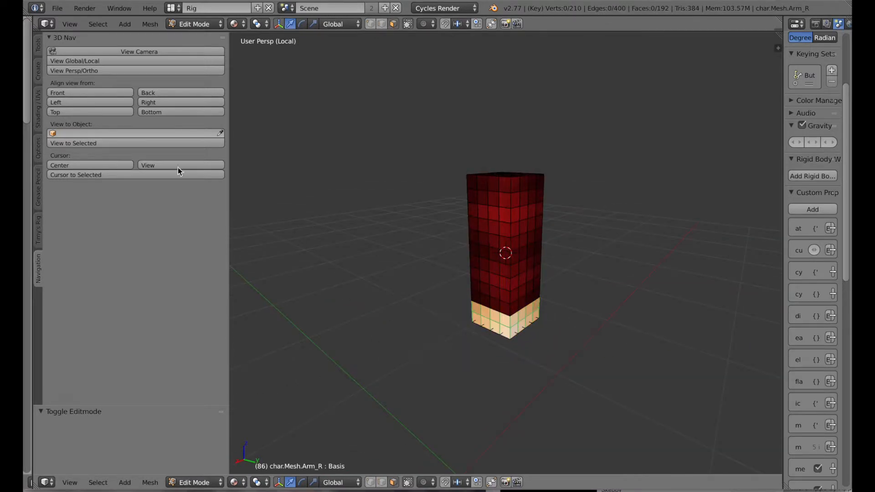
pyautogui.click(178, 61)
pyautogui.click(200, 482)
pyautogui.click(203, 469)
# Step: Select the right leg mesh, isolate it in local view and switch it to Edit Mode
pyautogui.rightClick(510, 347)
pyautogui.click(178, 61)
pyautogui.click(206, 482)
pyautogui.click(203, 456)
# Step: Circle-select the red and white shoe faces on the front of the right leg, leaving out the black ones
pyautogui.scroll(-4, 467, 324)
pyautogui.press('c')
pyautogui.moveTo(475, 315); pyautogui.dragTo(523, 347)
pyautogui.press('Escape')
# Step: Add the shoe faces on the other sides of the right leg and separate the shoe selection into its own mesh
pyautogui.moveTo(591, 327); pyautogui.dragTo(532, 336, button='middle')
pyautogui.moveTo(426, 334); pyautogui.dragTo(519, 306, button='middle')
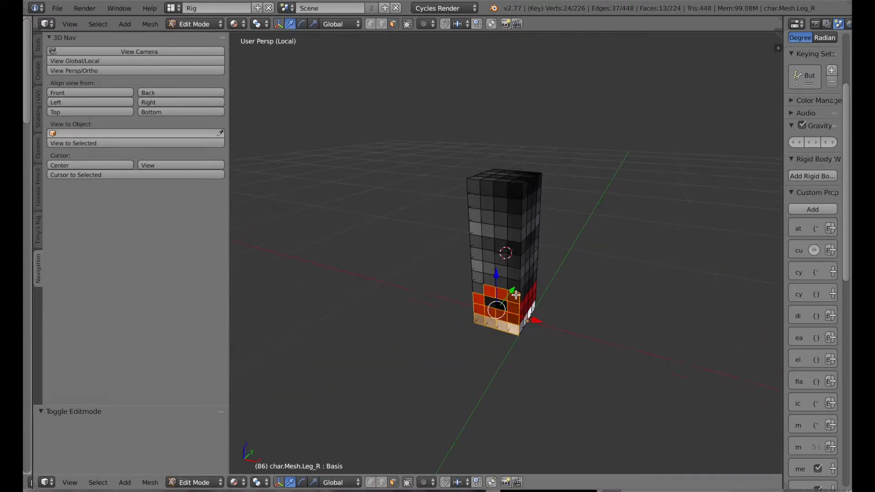
pyautogui.scroll(3, 516, 295)
pyautogui.click(516, 330)
pyautogui.moveTo(538, 335); pyautogui.dragTo(465, 344, button='middle')
pyautogui.moveTo(461, 344); pyautogui.dragTo(540, 392)
pyautogui.moveTo(546, 387); pyautogui.dragTo(449, 378, button='middle')
pyautogui.moveTo(461, 388); pyautogui.dragTo(487, 361)
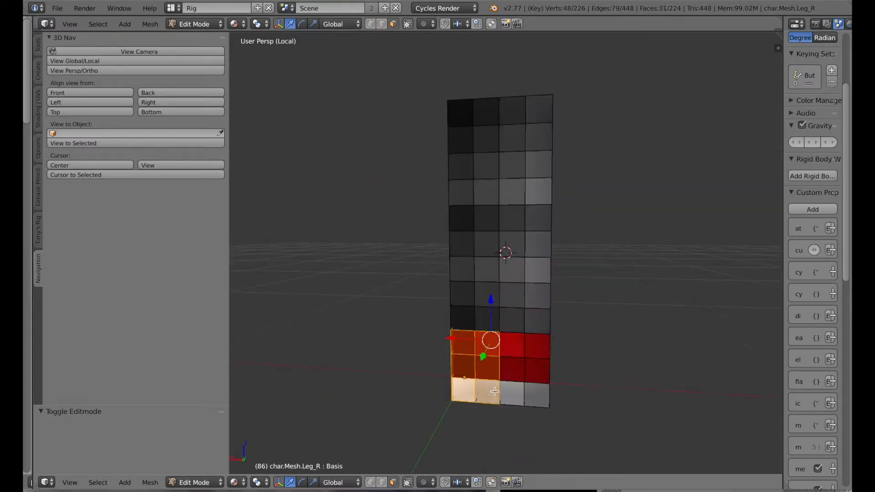
pyautogui.moveTo(547, 365); pyautogui.dragTo(479, 378, button='middle')
pyautogui.moveTo(495, 376); pyautogui.dragTo(544, 373)
pyautogui.press('p')
pyautogui.click(448, 356)
pyautogui.moveTo(338, 353); pyautogui.dragTo(491, 346, button='middle')
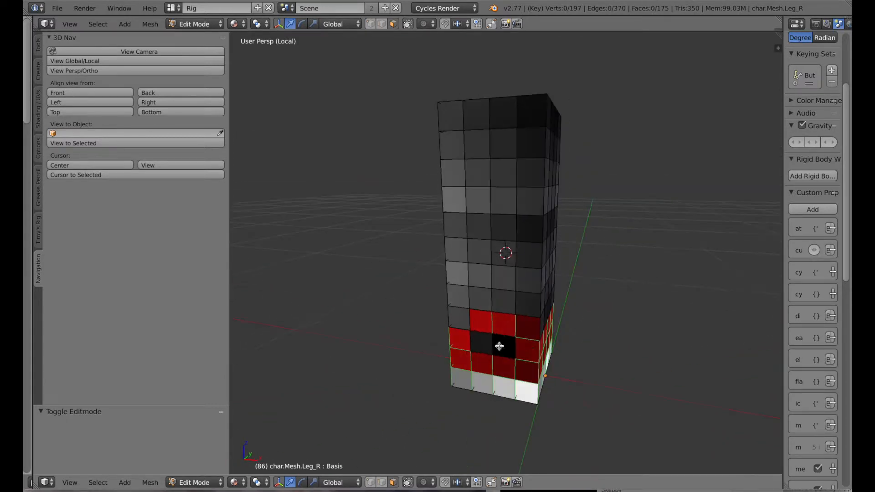
# Step: Leave Edit Mode and local view of the right leg, then isolate the left leg mesh in local view in Edit Mode
pyautogui.click(195, 482)
pyautogui.click(193, 460)
pyautogui.click(113, 61)
pyautogui.rightClick(549, 310)
pyautogui.click(114, 62)
pyautogui.click(191, 482)
pyautogui.click(192, 450)
pyautogui.scroll(-2, 469, 307)
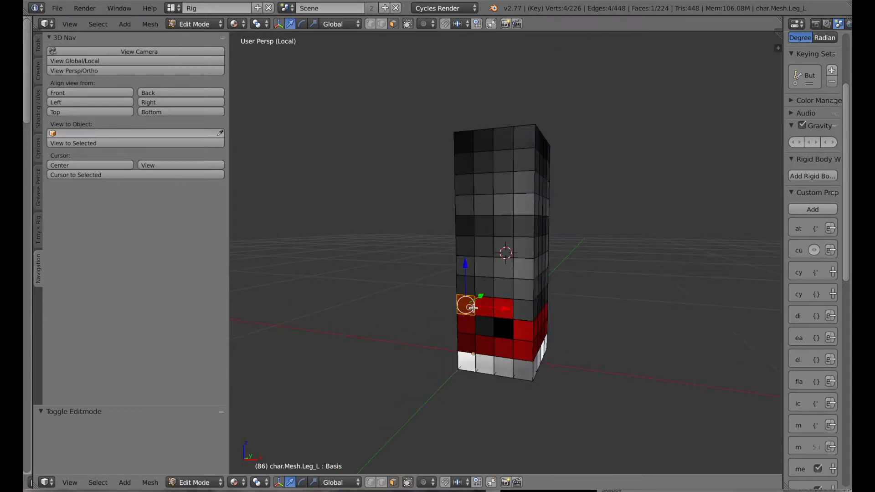
# Step: Circle-select the red and white shoe faces around all sides of the left leg, leaving out the black ones
pyautogui.keyDown('shift'); pyautogui.rightClick(485, 327); pyautogui.keyUp('shift')
pyautogui.moveTo(538, 339); pyautogui.dragTo(470, 346, button='middle')
pyautogui.moveTo(476, 352); pyautogui.dragTo(531, 367)
pyautogui.moveTo(538, 360); pyautogui.dragTo(469, 348, button='middle')
pyautogui.moveTo(486, 342); pyautogui.dragTo(531, 364)
pyautogui.moveTo(538, 360); pyautogui.dragTo(474, 354, button='middle')
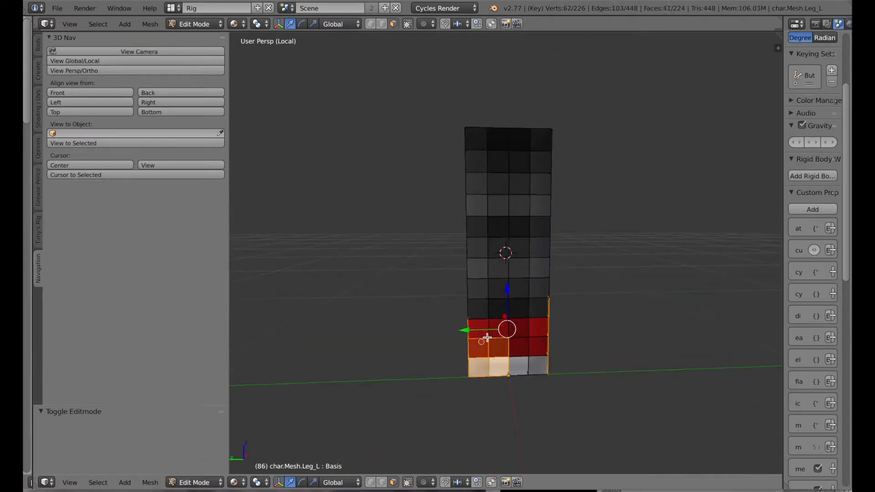
pyautogui.moveTo(488, 351); pyautogui.dragTo(536, 364)
# Step: Separate the selected left shoe faces into their own mesh and return to the full character in Object Mode
pyautogui.moveTo(547, 337); pyautogui.dragTo(506, 293, button='middle')
pyautogui.press('p')
pyautogui.click(462, 285)
pyautogui.scroll(-2, 459, 315)
pyautogui.scroll(2, 459, 315)
pyautogui.moveTo(505, 330); pyautogui.dragTo(485, 326)
pyautogui.press('Tab')
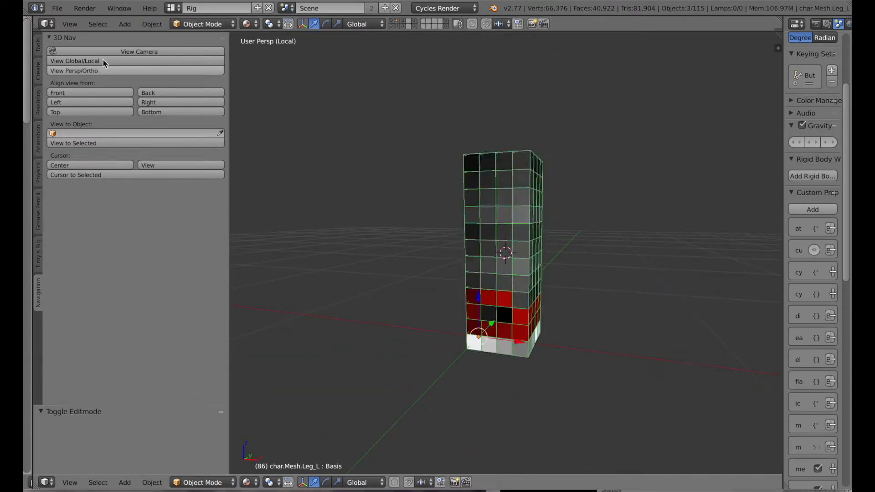
pyautogui.click(105, 62)
# Step: Select the brown hair mesh on the head, widen the properties area and add a Solidify modifier to the hair
pyautogui.rightClick(517, 130)
pyautogui.moveTo(411, 238); pyautogui.dragTo(403, 213, button='middle')
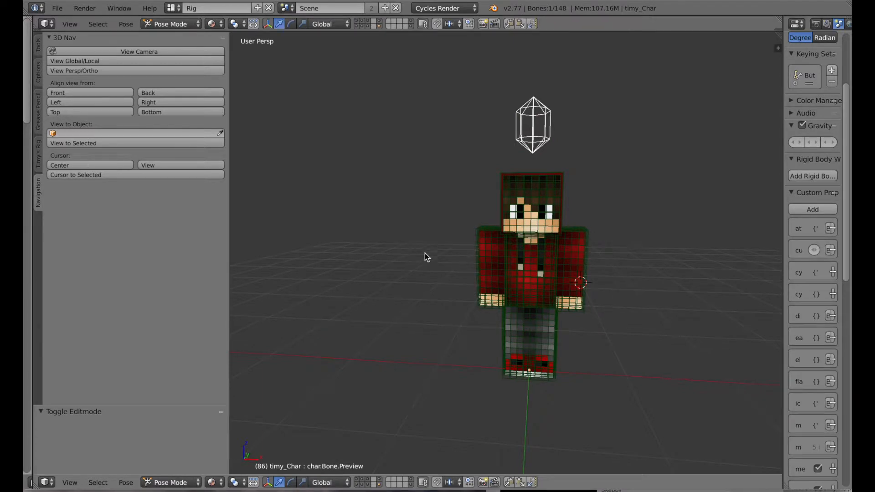
pyautogui.moveTo(457, 340)
pyautogui.mouseDown(button='middle')
pyautogui.moveTo(423, 323)
pyautogui.moveTo(370, 339)
pyautogui.moveTo(388, 361)
pyautogui.moveTo(461, 364)
pyautogui.moveTo(469, 332)
pyautogui.moveTo(452, 341)
pyautogui.moveTo(467, 347)
pyautogui.moveTo(442, 347)
pyautogui.mouseUp(button='middle')
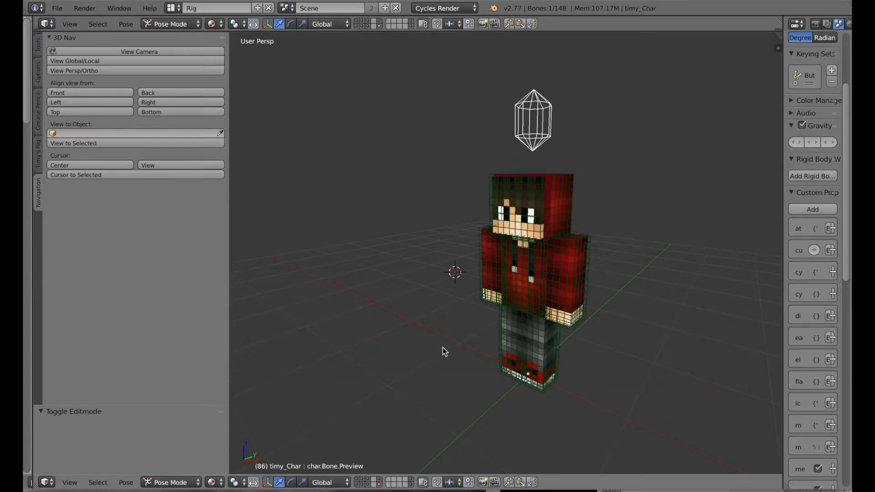
pyautogui.scroll(5, 490, 281)
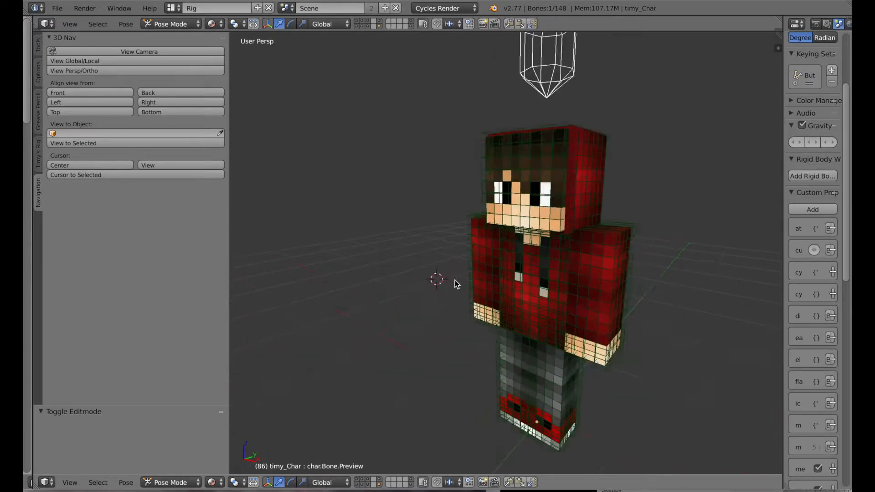
pyautogui.rightClick(566, 155)
pyautogui.rightClick(566, 154)
pyautogui.rightClick(566, 154)
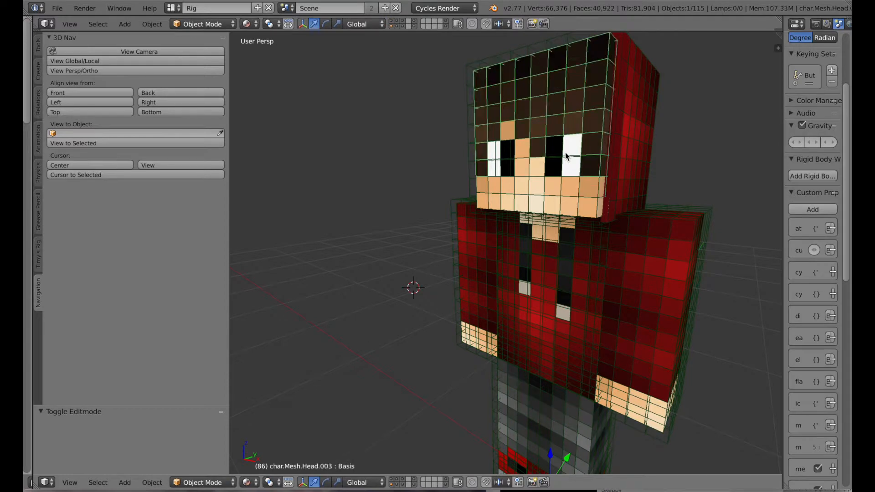
pyautogui.moveTo(727, 157); pyautogui.dragTo(714, 165, button='middle')
pyautogui.moveTo(783, 84); pyautogui.dragTo(738, 86)
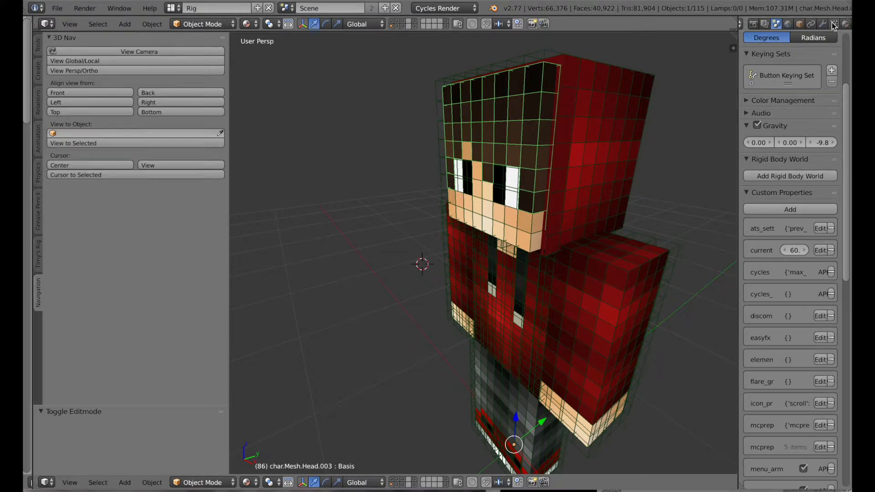
pyautogui.click(817, 23)
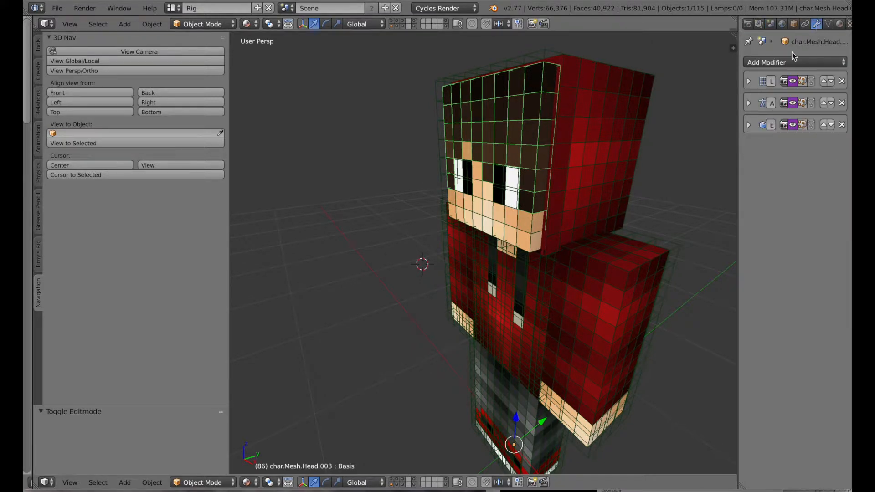
pyautogui.click(784, 62)
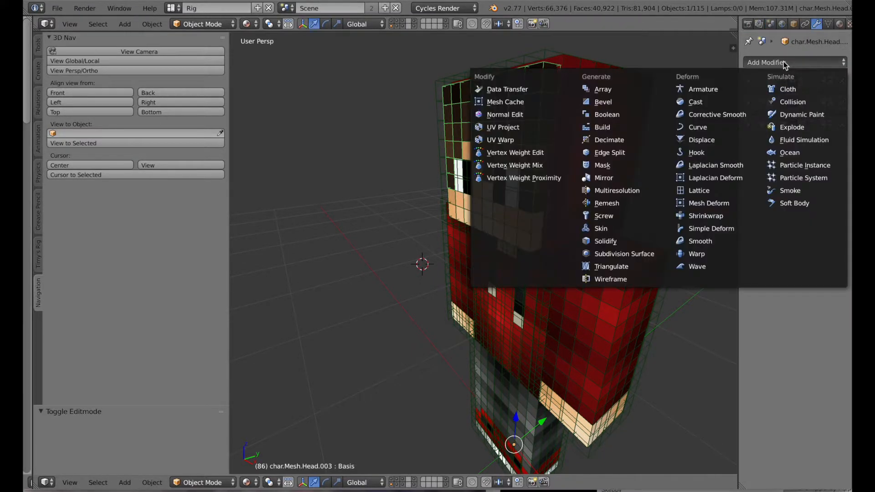
pyautogui.click(603, 241)
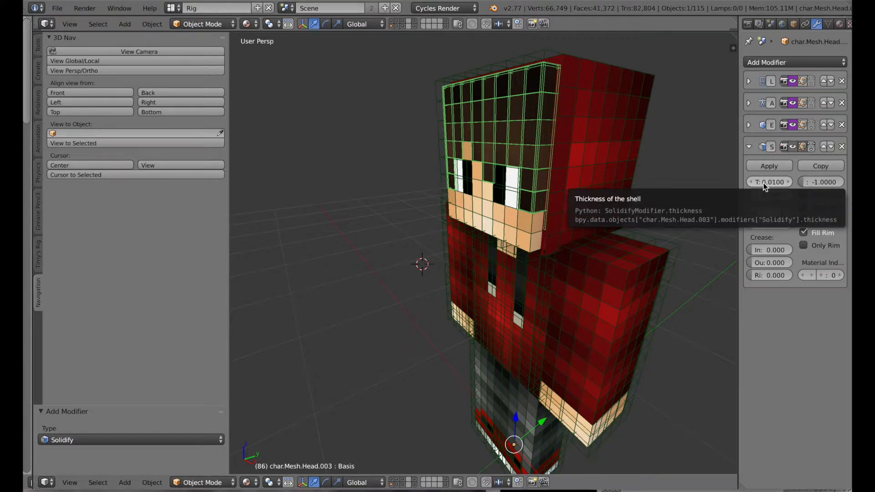
# Step: Try Solidify thicknesses of 0.386, -0.214 and 0.044 on the hair mesh to compare inward and outward growth
pyautogui.moveTo(768, 183); pyautogui.dragTo(731, 183)
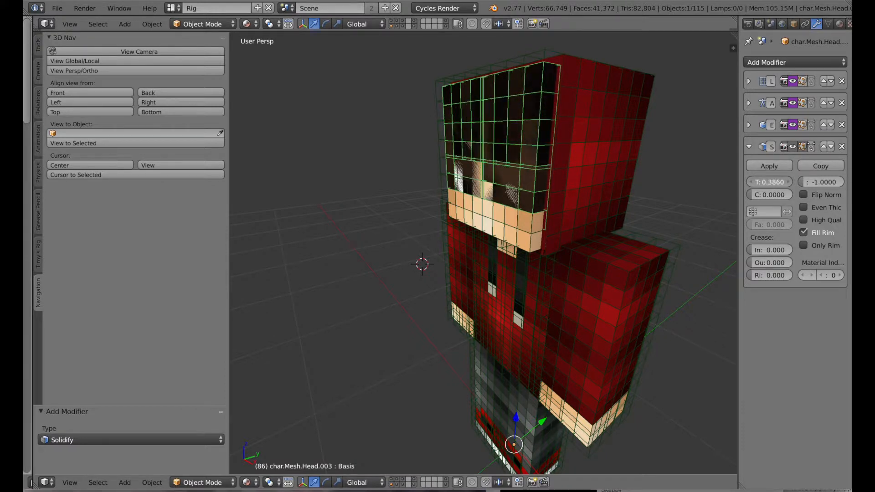
pyautogui.moveTo(775, 182)
pyautogui.mouseDown()
pyautogui.moveTo(734, 182)
pyautogui.moveTo(767, 183)
pyautogui.mouseUp()
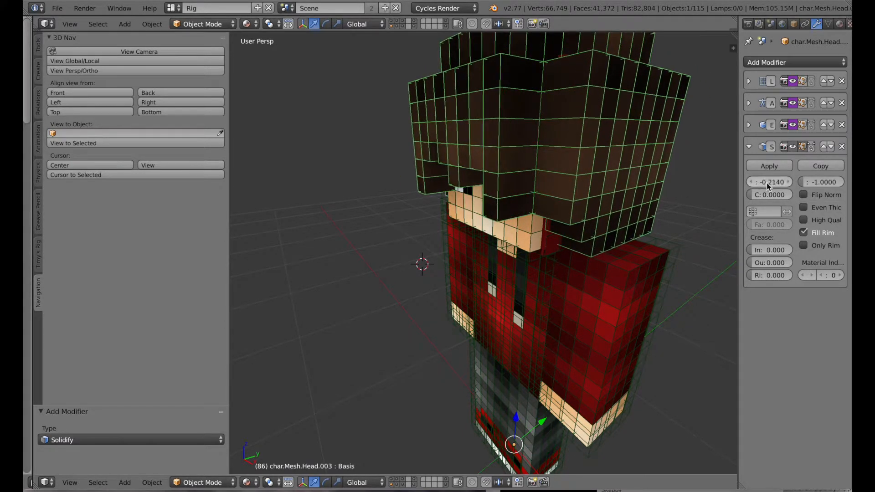
pyautogui.moveTo(347, 279); pyautogui.dragTo(401, 278, button='middle')
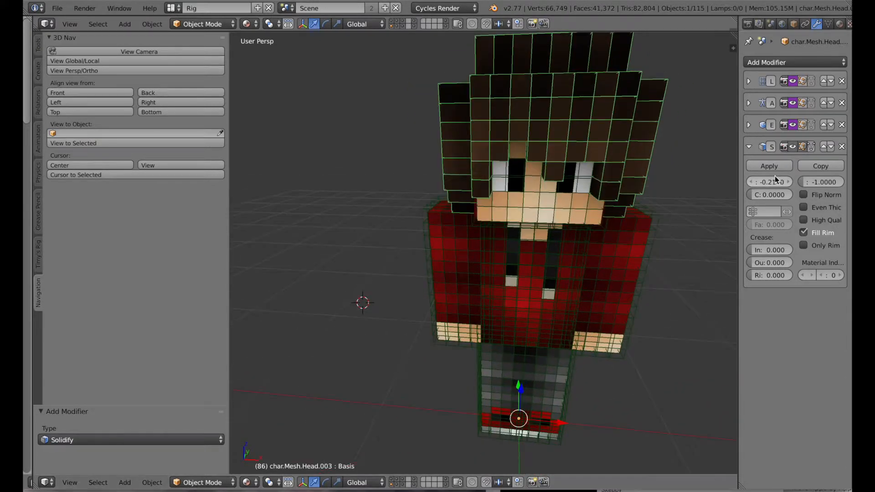
pyautogui.moveTo(773, 182); pyautogui.dragTo(832, 182)
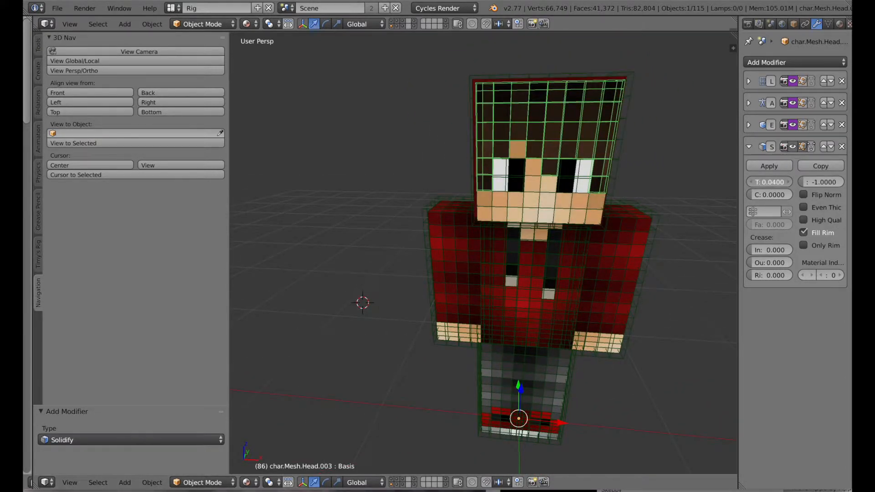
pyautogui.scroll(-3, 574, 151)
pyautogui.scroll(8, 636, 152)
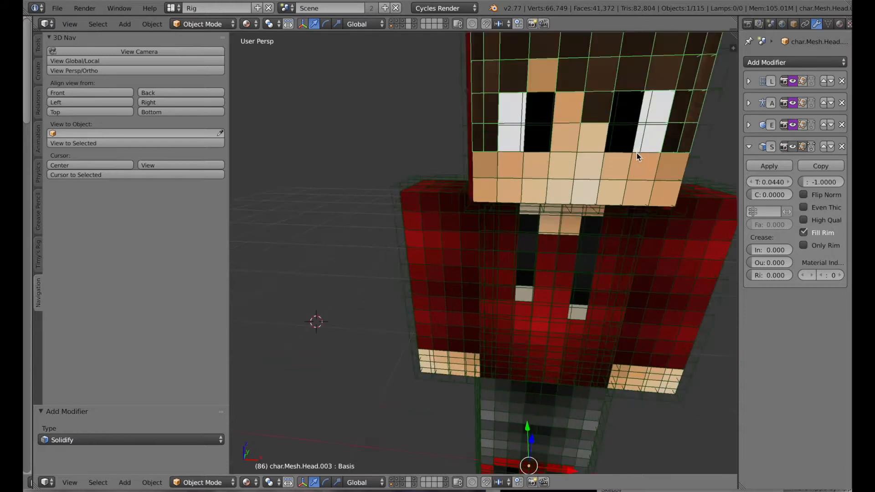
pyautogui.scroll(-4, 394, 132)
pyautogui.moveTo(395, 132); pyautogui.dragTo(425, 143, button='middle')
# Step: Set the hair's Solidify thickness to about -0.016 so it sticks out slightly from the face
pyautogui.moveTo(778, 182); pyautogui.dragTo(758, 182)
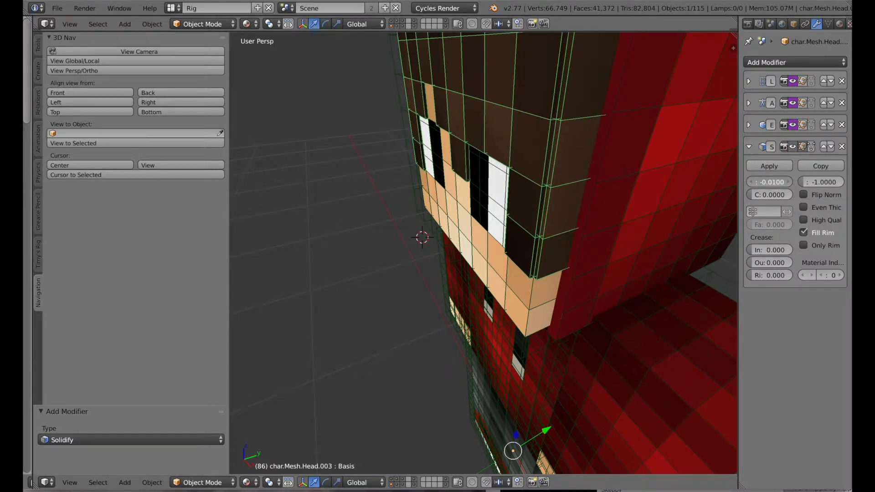
pyautogui.moveTo(759, 182); pyautogui.dragTo(748, 182)
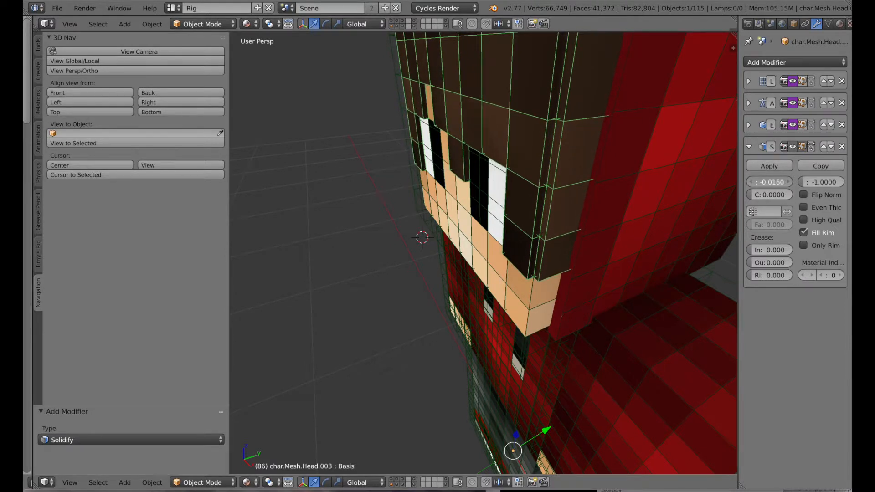
pyautogui.moveTo(747, 182); pyautogui.dragTo(749, 182)
pyautogui.moveTo(354, 244); pyautogui.dragTo(394, 174, button='middle')
pyautogui.scroll(-5, 388, 216)
# Step: Add a Solidify modifier to the skin-coloured face mesh and set its thickness to -0.008
pyautogui.rightClick(514, 212)
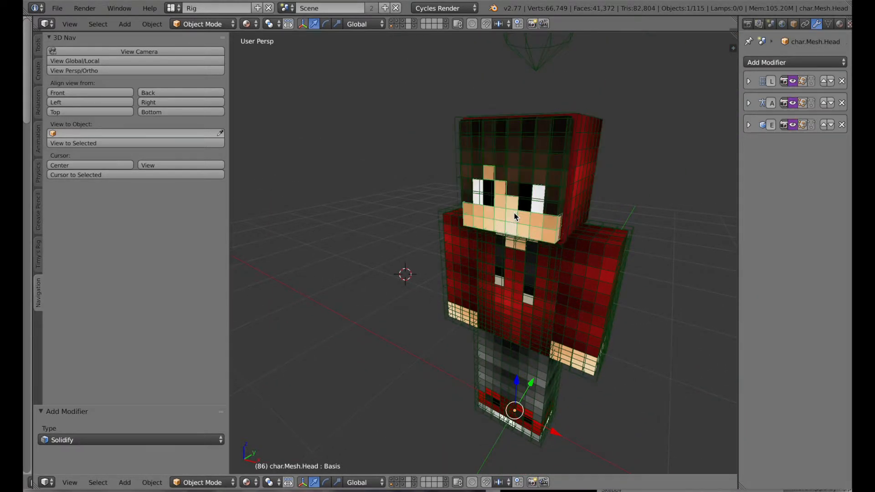
pyautogui.moveTo(529, 226); pyautogui.dragTo(516, 201, button='middle')
pyautogui.scroll(4, 500, 206)
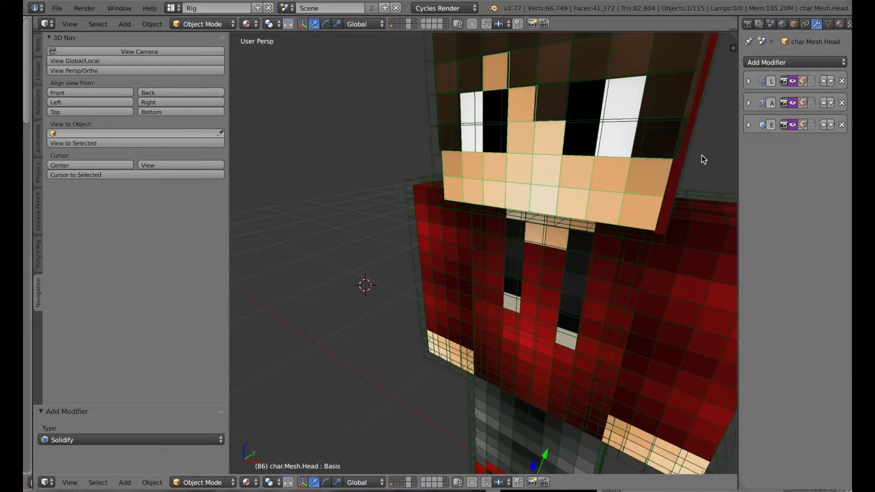
pyautogui.scroll(-1, 702, 155)
pyautogui.moveTo(693, 165)
pyautogui.mouseDown(button='middle')
pyautogui.moveTo(659, 176)
pyautogui.moveTo(700, 161)
pyautogui.mouseUp(button='middle')
pyautogui.click(765, 62)
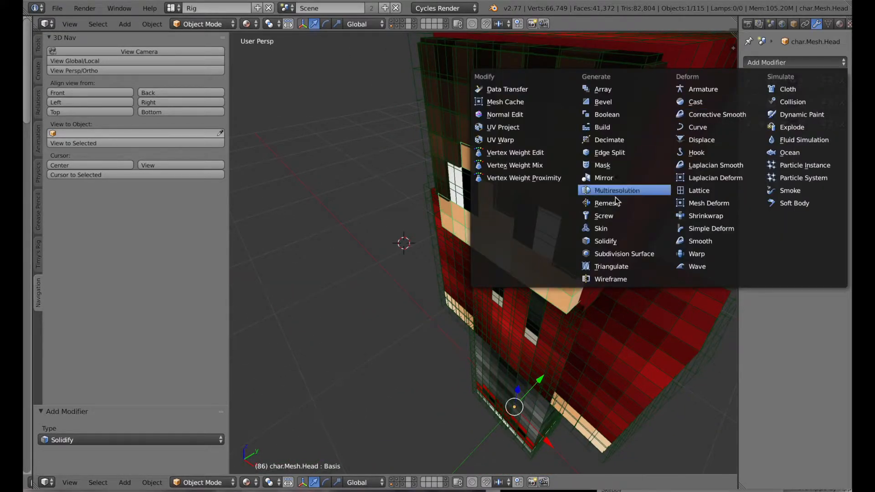
pyautogui.click(612, 242)
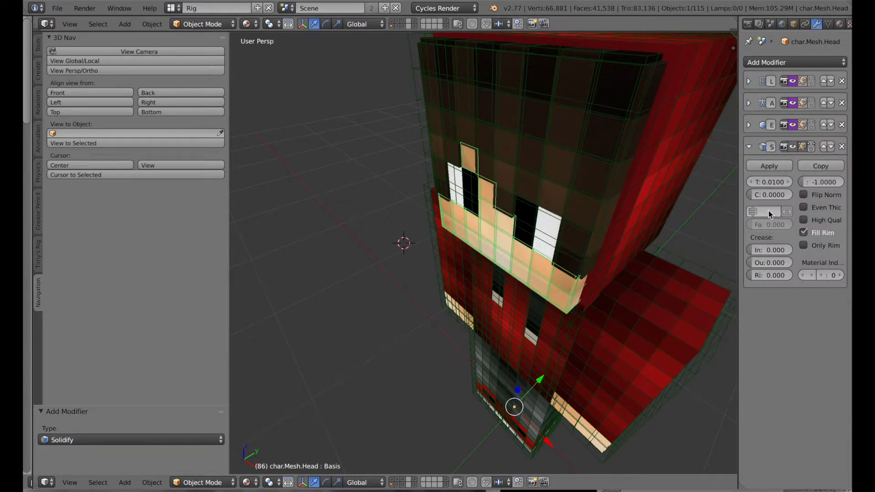
pyautogui.moveTo(771, 181)
pyautogui.mouseDown()
pyautogui.moveTo(757, 182)
pyautogui.moveTo(770, 182)
pyautogui.mouseUp()
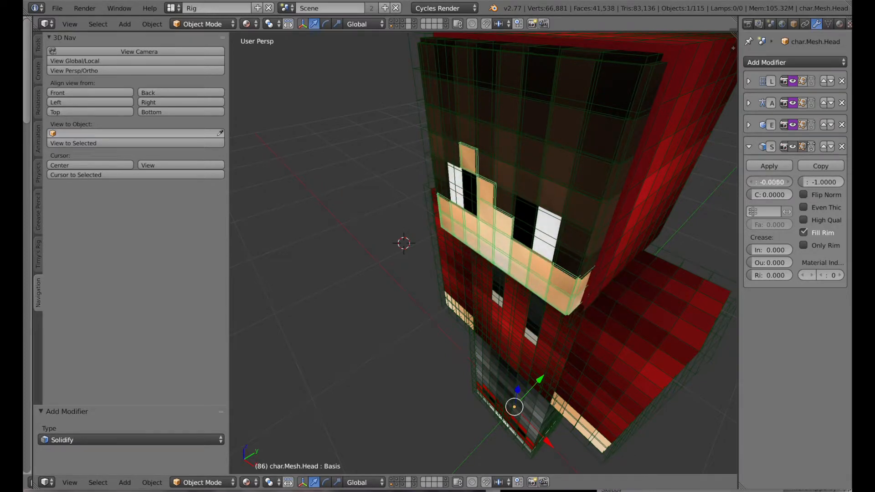
pyautogui.scroll(-2, 541, 250)
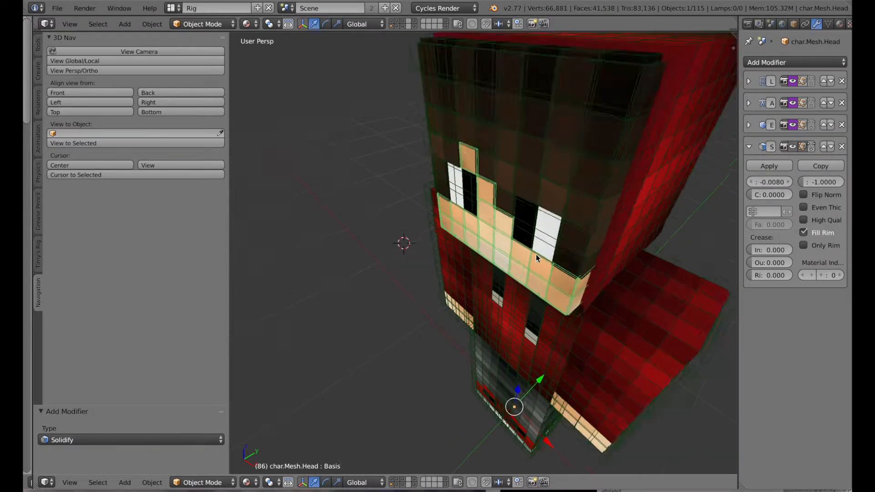
pyautogui.scroll(5, 535, 253)
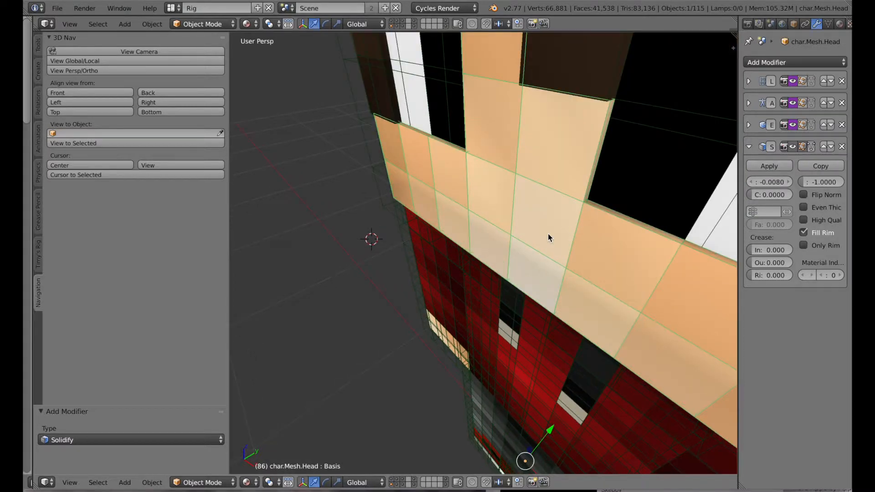
# Step: Select the black pupils mesh and add a Solidify modifier with a thickness of -0.006
pyautogui.hotkey('ctrl', 'z')
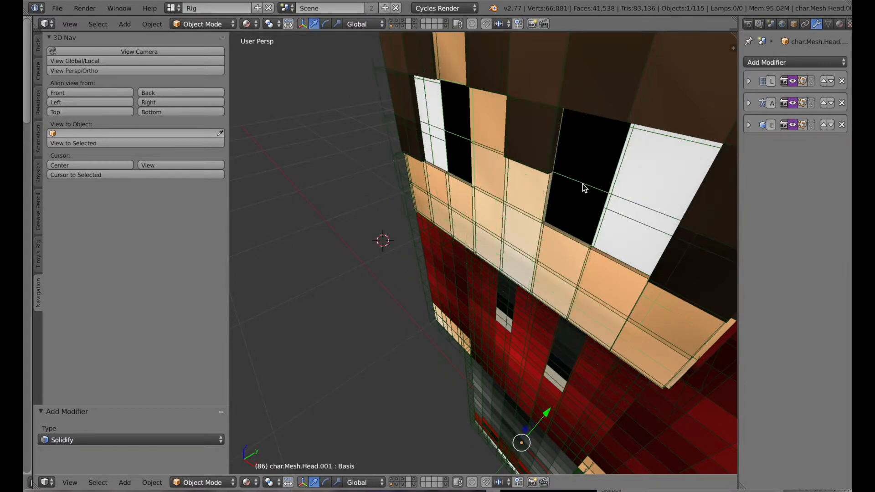
pyautogui.click(765, 64)
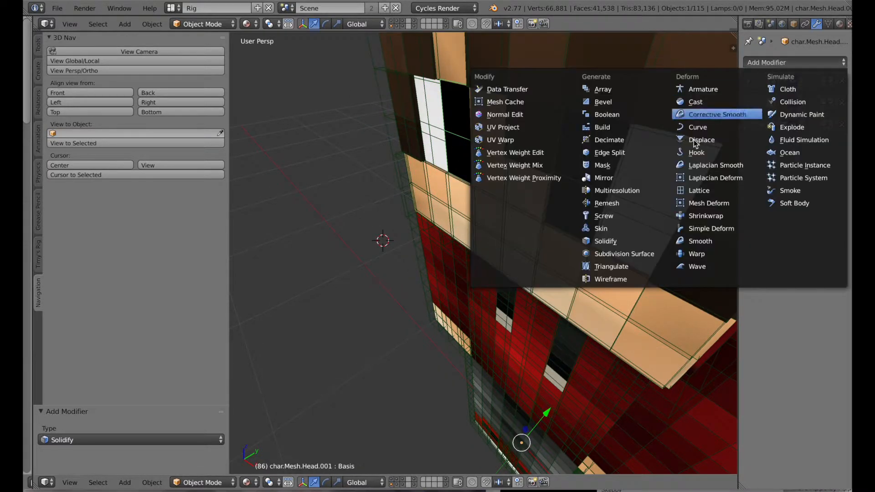
pyautogui.click(609, 242)
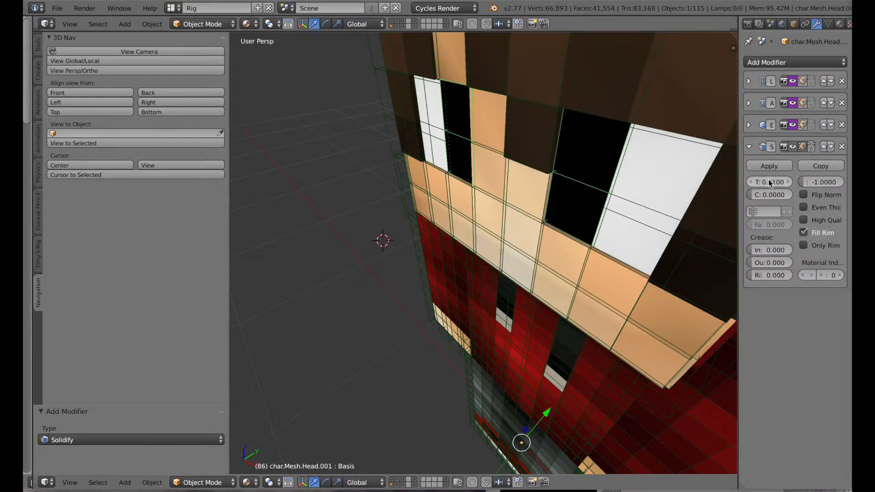
pyautogui.moveTo(769, 182)
pyautogui.mouseDown()
pyautogui.moveTo(756, 182)
pyautogui.moveTo(776, 182)
pyautogui.mouseUp()
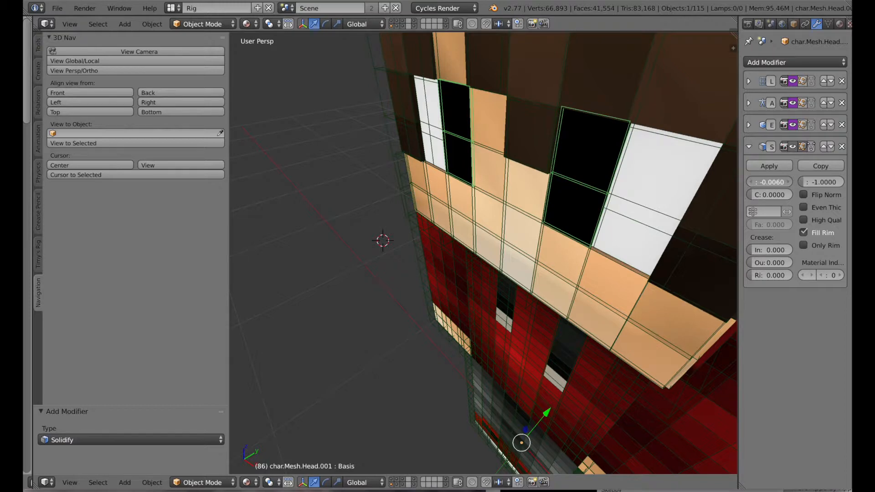
pyautogui.moveTo(351, 193)
pyautogui.mouseDown(button='middle')
pyautogui.moveTo(337, 189)
pyautogui.moveTo(353, 186)
pyautogui.mouseUp(button='middle')
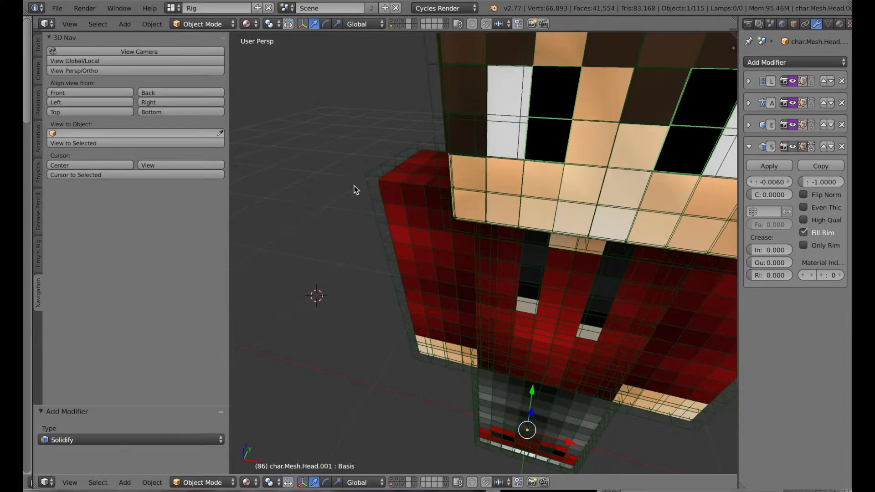
# Step: Switch the rig to Animate mode and inspect the raised hair, face and pupils from several angles
pyautogui.scroll(-5, 443, 142)
pyautogui.moveTo(409, 276); pyautogui.dragTo(360, 271, button='middle')
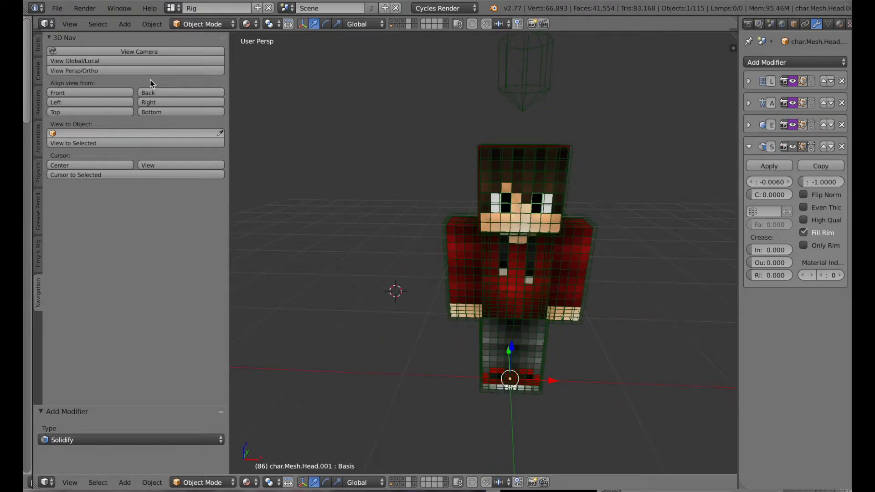
pyautogui.click(38, 257)
pyautogui.click(78, 51)
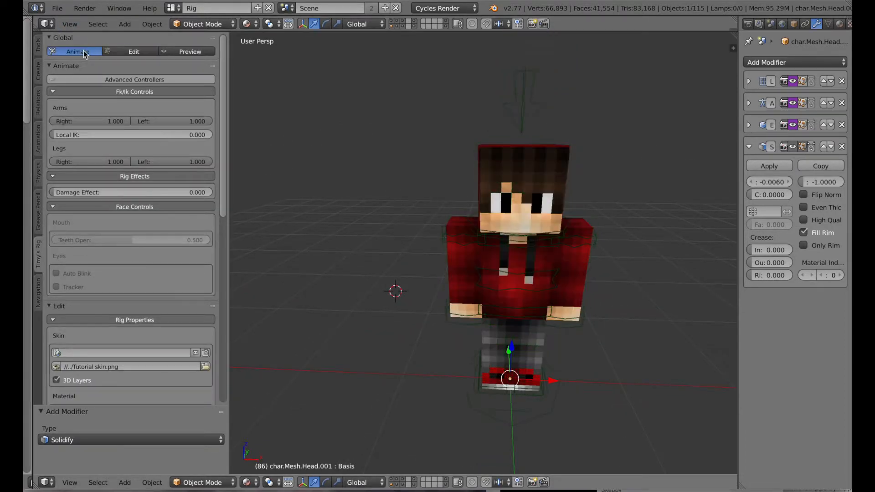
pyautogui.moveTo(354, 240); pyautogui.dragTo(553, 225, button='middle')
pyautogui.scroll(5, 591, 196)
pyautogui.scroll(3, 592, 196)
pyautogui.moveTo(388, 139); pyautogui.dragTo(425, 138, button='middle')
pyautogui.scroll(-5, 425, 137)
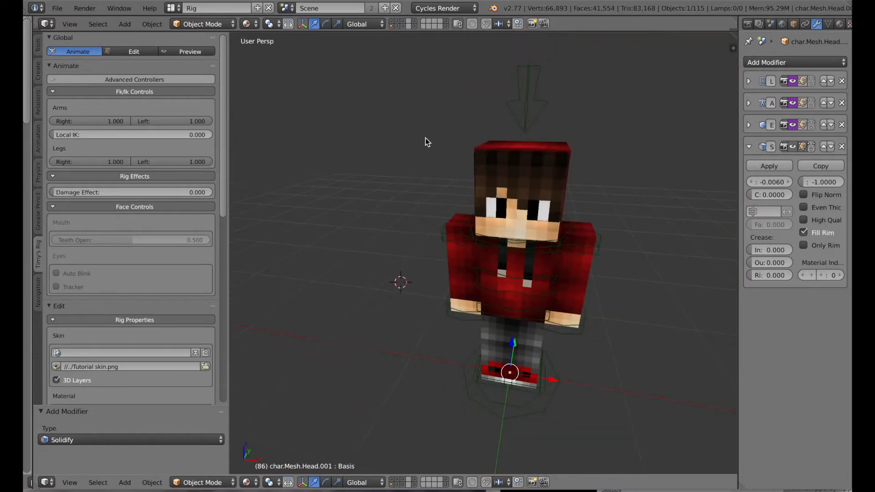
pyautogui.moveTo(410, 316)
pyautogui.mouseDown(button='middle')
pyautogui.moveTo(400, 315)
pyautogui.moveTo(402, 305)
pyautogui.mouseUp(button='middle')
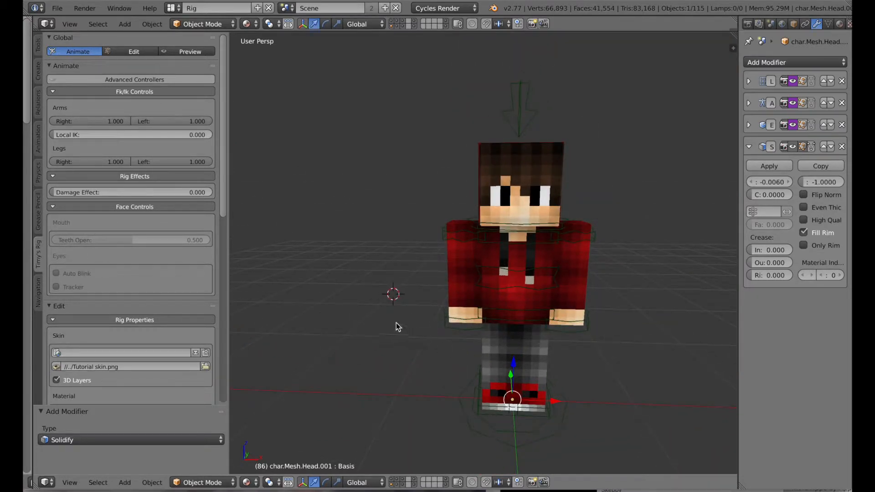
# Step: Return the rig to Edit mode and add a Solidify modifier with a thickness of -0.01 to the right arm mesh
pyautogui.click(132, 51)
pyautogui.scroll(3, 554, 260)
pyautogui.rightClick(456, 274)
pyautogui.click(784, 64)
pyautogui.click(638, 242)
pyautogui.moveTo(771, 204); pyautogui.dragTo(757, 203)
pyautogui.scroll(4, 456, 275)
pyautogui.moveTo(401, 332); pyautogui.dragTo(444, 310, button='middle')
pyautogui.scroll(-7, 430, 343)
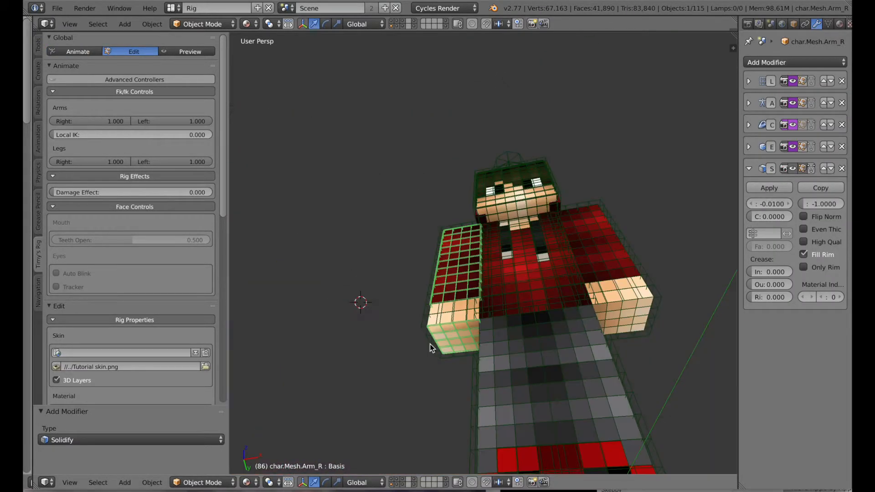
# Step: Add a Solidify modifier with a thickness of -0.01 to the left arm mesh
pyautogui.moveTo(430, 344); pyautogui.dragTo(424, 358, button='middle')
pyautogui.rightClick(579, 271)
pyautogui.click(783, 63)
pyautogui.click(638, 242)
pyautogui.click(774, 205)
pyautogui.write('-0.2')
pyautogui.press('Return')
pyautogui.moveTo(774, 206); pyautogui.dragTo(780, 208)
pyautogui.scroll(5, 515, 269)
pyautogui.moveTo(501, 269); pyautogui.dragTo(364, 307, button='middle')
pyautogui.scroll(-6, 364, 307)
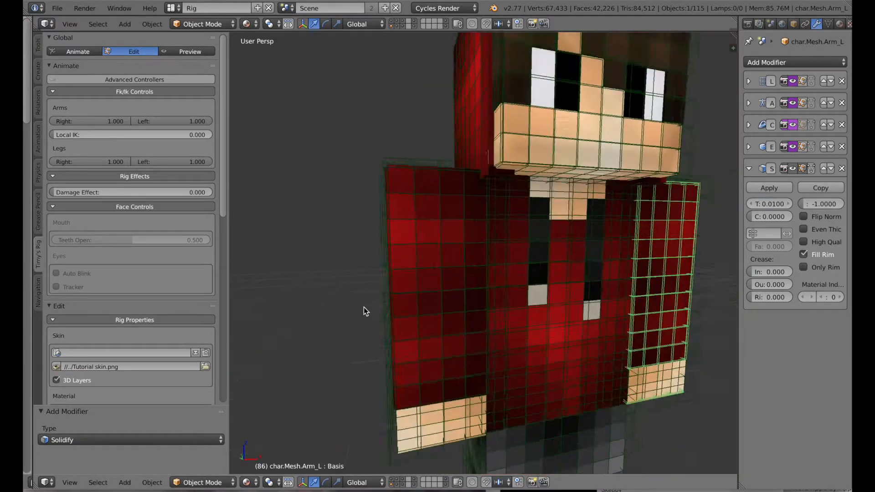
pyautogui.moveTo(772, 205); pyautogui.dragTo(773, 205)
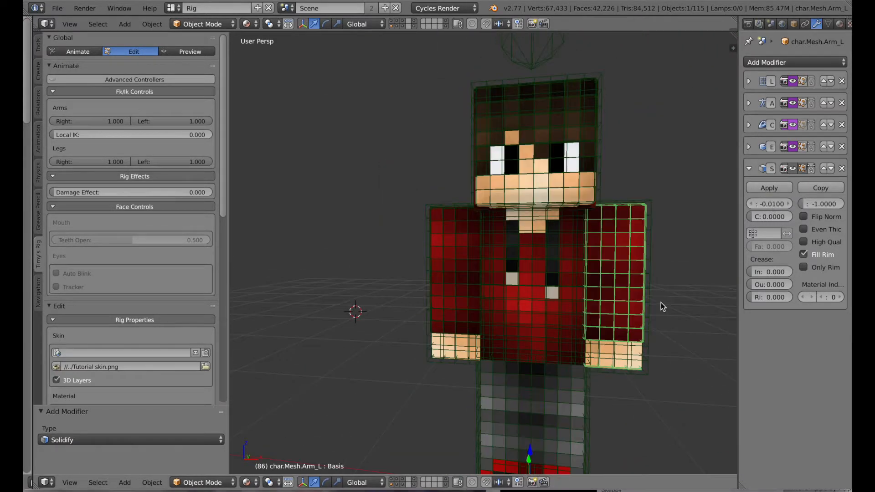
# Step: Add a Solidify modifier with a thickness of -0.01 to the torso's red hoodie mesh and give its drawstrings depth
pyautogui.moveTo(661, 302); pyautogui.dragTo(672, 313, button='middle')
pyautogui.click(795, 62)
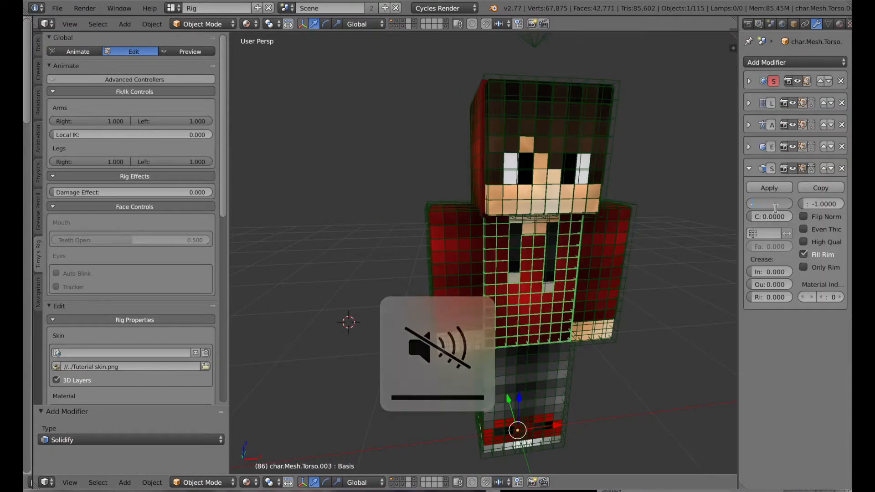
pyautogui.write('0.01')
pyautogui.press('Return')
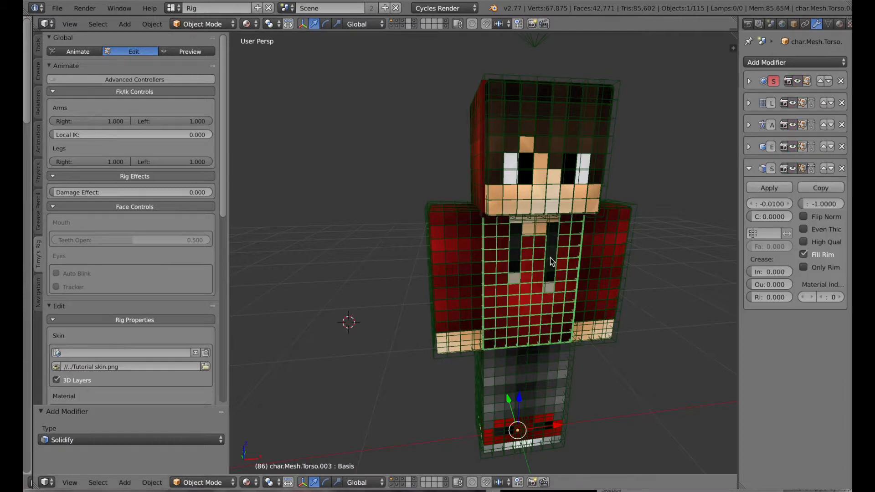
pyautogui.scroll(3, 589, 315)
pyautogui.moveTo(590, 315); pyautogui.dragTo(596, 257, button='middle')
pyautogui.moveTo(771, 203); pyautogui.dragTo(747, 203)
pyautogui.scroll(2, 637, 301)
pyautogui.rightClick(632, 299)
pyautogui.moveTo(355, 226); pyautogui.dragTo(351, 200, button='middle')
pyautogui.scroll(-6, 411, 273)
# Step: Select the right shoe mesh and add a Solidify modifier to it
pyautogui.rightClick(488, 374)
pyautogui.rightClick(484, 387)
pyautogui.scroll(2, 474, 428)
pyautogui.scroll(2, 474, 439)
pyautogui.keyDown('shift'); pyautogui.moveTo(452, 407); pyautogui.dragTo(432, 360, button='middle'); pyautogui.keyUp('shift')
pyautogui.rightClick(479, 364)
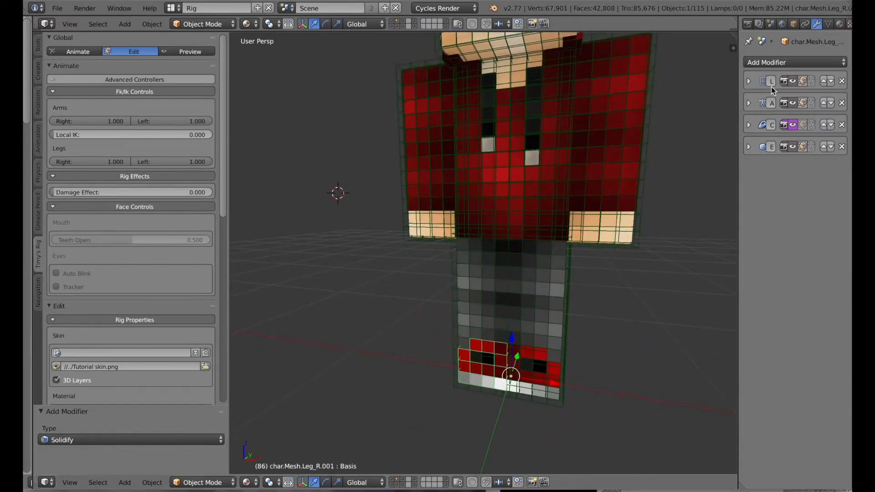
pyautogui.click(784, 62)
pyautogui.click(597, 245)
pyautogui.moveTo(771, 204); pyautogui.dragTo(759, 204)
# Step: Try Solidify thicknesses of -0.8 and -0.08 on the right shoe mesh
pyautogui.moveTo(606, 262); pyautogui.dragTo(726, 259, button='middle')
pyautogui.doubleClick(777, 204)
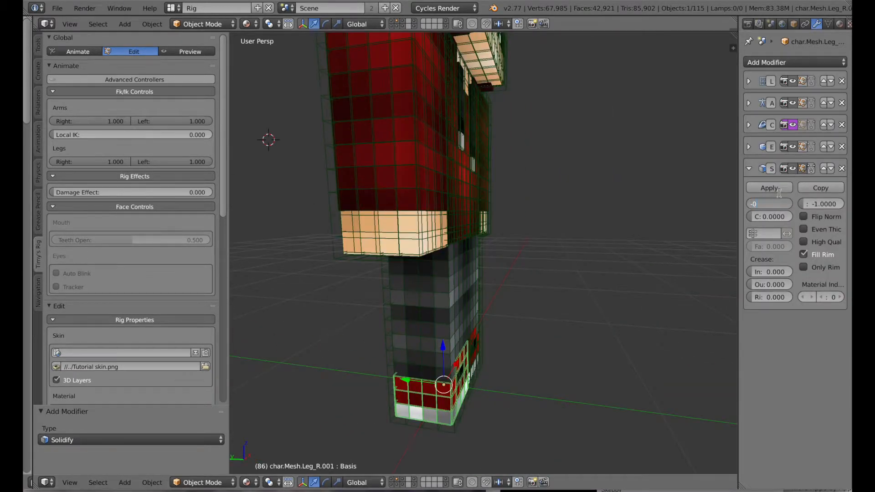
pyautogui.write('-0.8')
pyautogui.press('Return')
pyautogui.doubleClick(776, 204)
pyautogui.write('-0.08')
pyautogui.press('Return')
pyautogui.moveTo(597, 371); pyautogui.dragTo(497, 367, button='middle')
pyautogui.moveTo(401, 342); pyautogui.dragTo(458, 381, button='middle')
# Step: Set the right shoe's Solidify thickness to -0.01
pyautogui.doubleClick(771, 204)
pyautogui.write('-0.01')
pyautogui.press('Return')
# Step: Add a Solidify modifier with a thickness of -0.04 to the left shoe mesh
pyautogui.rightClick(494, 308)
pyautogui.rightClick(493, 307)
pyautogui.click(784, 63)
pyautogui.click(604, 243)
pyautogui.doubleClick(771, 204)
pyautogui.write('-0.04')
pyautogui.press('Return')
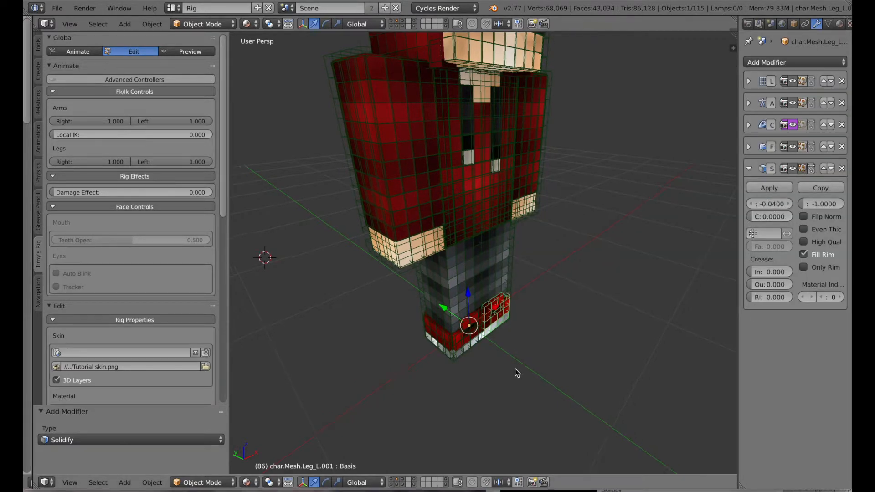
# Step: Add a Solidify modifier with a thickness of -0.032 to the black detail mesh on the left shoe
pyautogui.moveTo(514, 369); pyautogui.dragTo(446, 332, button='middle')
pyautogui.rightClick(476, 360)
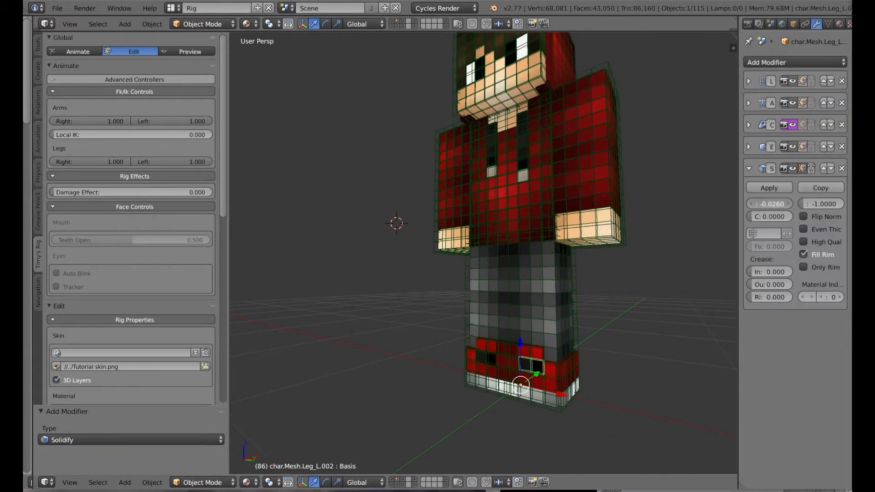
pyautogui.scroll(6, 309, 211)
pyautogui.moveTo(589, 257); pyautogui.dragTo(355, 276, button='middle')
# Step: Switch the rig to Animate mode and inspect the whole character from several angles and distances
pyautogui.scroll(-7, 309, 211)
pyautogui.scroll(1, 355, 276)
pyautogui.keyDown('shift'); pyautogui.moveTo(560, 248); pyautogui.dragTo(558, 266, button='middle'); pyautogui.keyUp('shift')
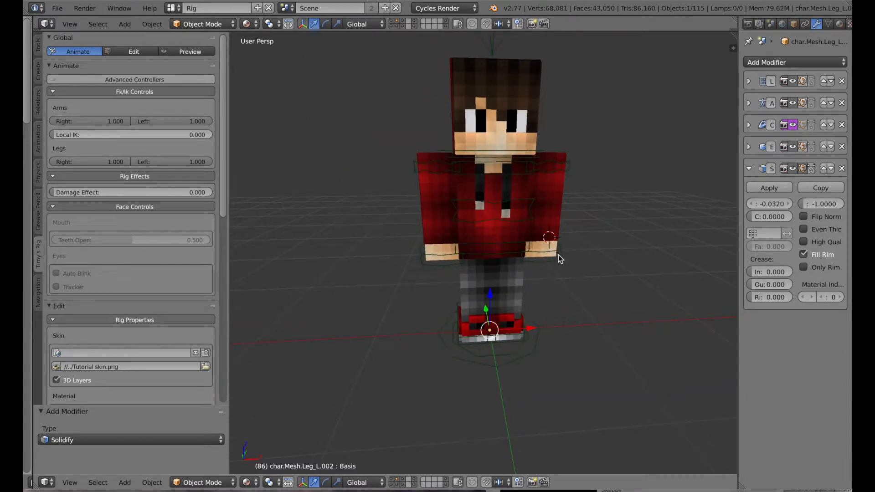
pyautogui.moveTo(617, 305)
pyautogui.mouseDown(button='middle')
pyautogui.moveTo(600, 312)
pyautogui.moveTo(556, 303)
pyautogui.moveTo(583, 315)
pyautogui.moveTo(612, 304)
pyautogui.mouseUp(button='middle')
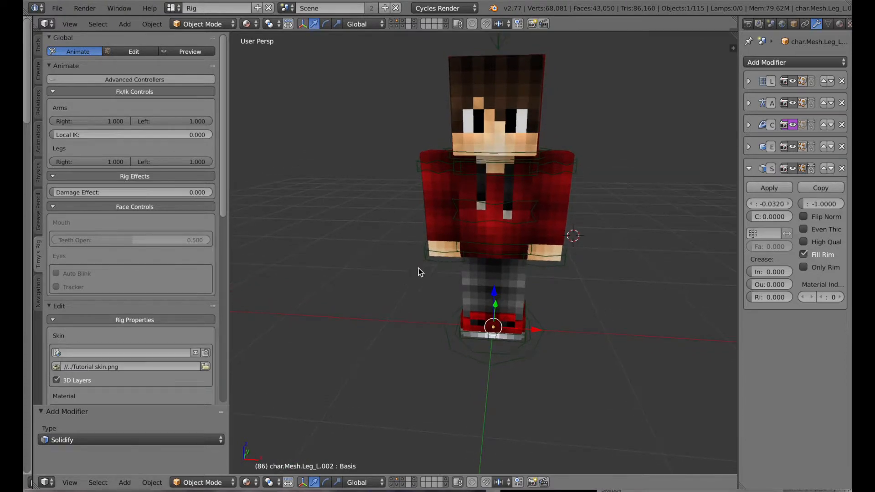
pyautogui.moveTo(388, 348); pyautogui.dragTo(396, 339, button='middle')
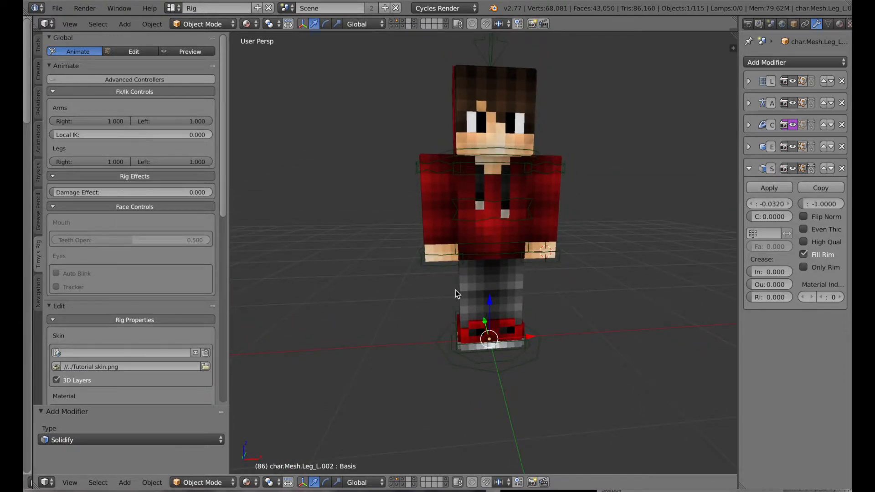
pyautogui.moveTo(430, 297)
pyautogui.mouseDown(button='middle')
pyautogui.moveTo(403, 303)
pyautogui.moveTo(430, 303)
pyautogui.moveTo(420, 322)
pyautogui.moveTo(380, 316)
pyautogui.moveTo(438, 311)
pyautogui.mouseUp(button='middle')
pyautogui.scroll(-6, 439, 311)
pyautogui.scroll(-3, 439, 310)
pyautogui.scroll(4, 438, 310)
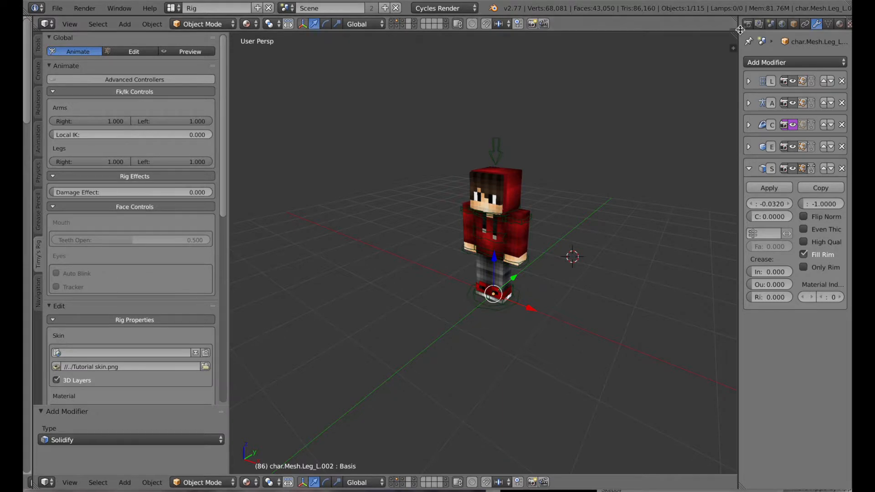
# Step: Split the 3D viewport horizontally and show the camera view in the upper half
pyautogui.moveTo(734, 28); pyautogui.dragTo(654, 144)
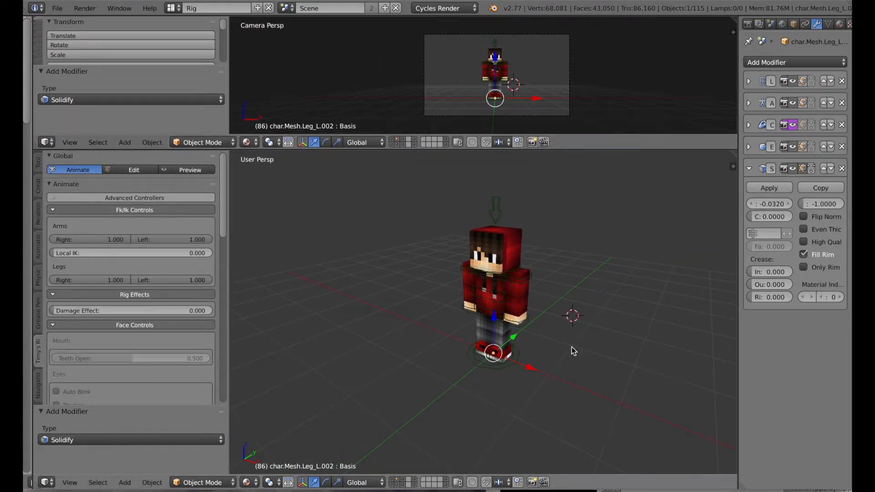
pyautogui.moveTo(578, 340); pyautogui.dragTo(572, 365, button='middle')
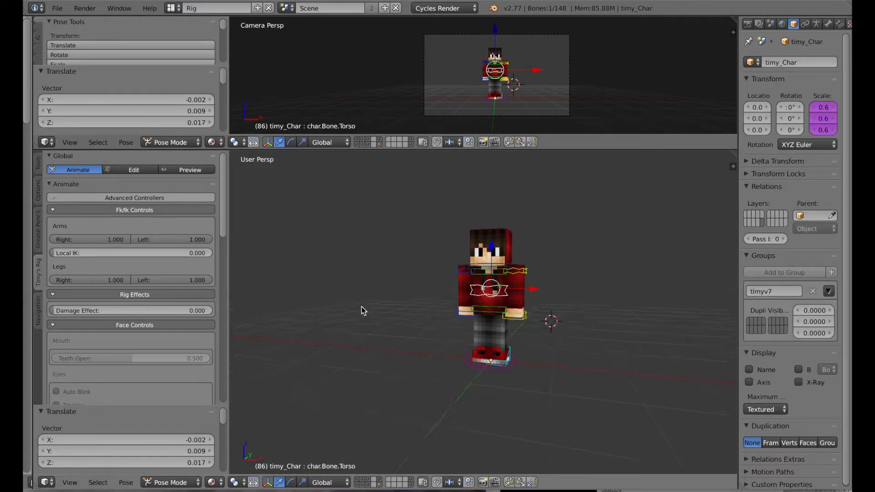
# Step: Move the torso bone by about 0.039 in X, 0.017 in Y and -0.049 in Z
pyautogui.scroll(4, 422, 288)
pyautogui.moveTo(381, 272); pyautogui.dragTo(352, 278, button='middle')
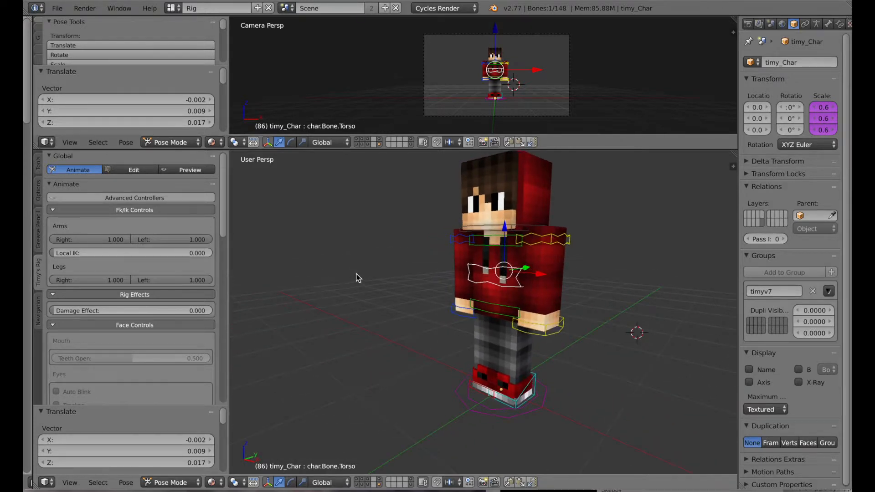
pyautogui.press('g')
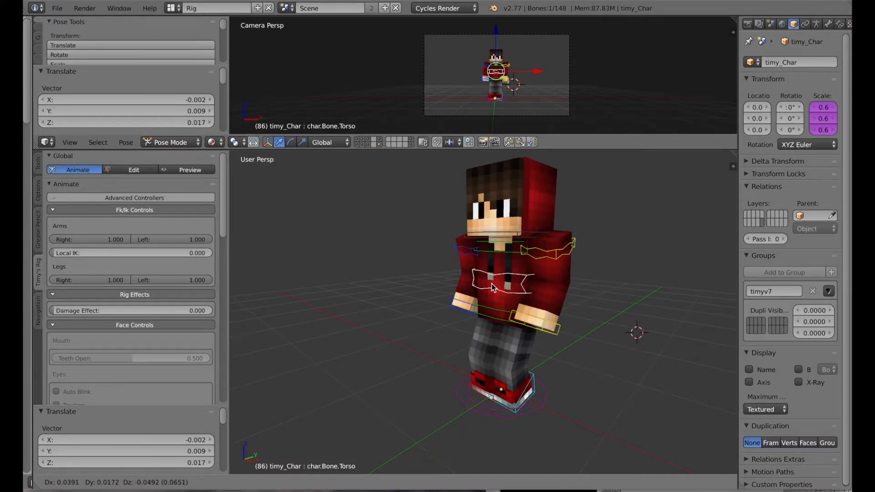
pyautogui.click(488, 287)
# Step: Try the Smooth bend type for the arms and return it to Sharp
pyautogui.scroll(-10, 151, 301)
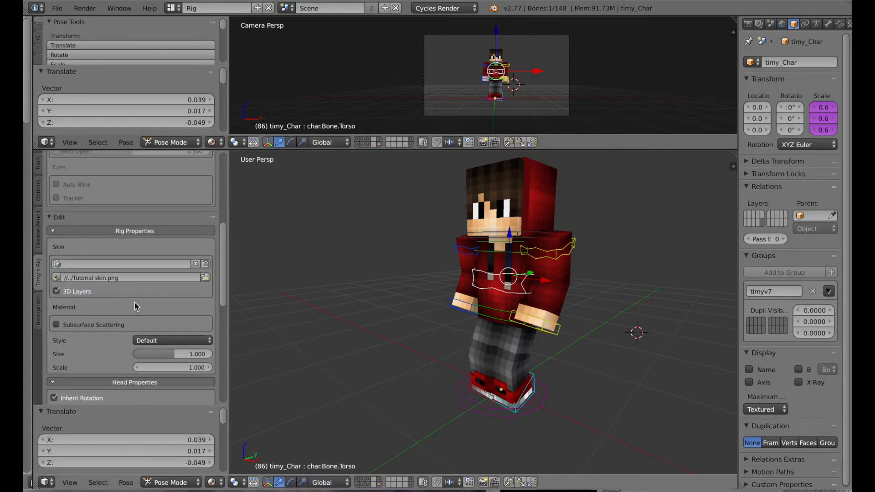
pyautogui.scroll(-4, 135, 307)
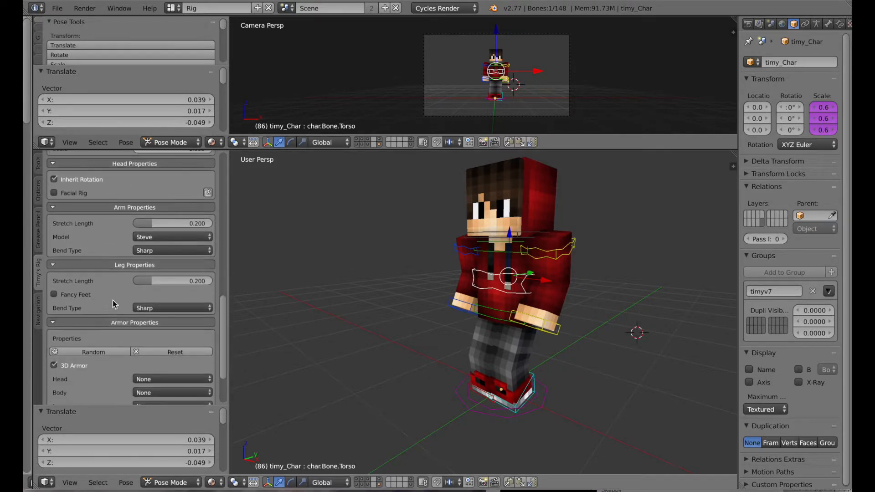
pyautogui.click(153, 251)
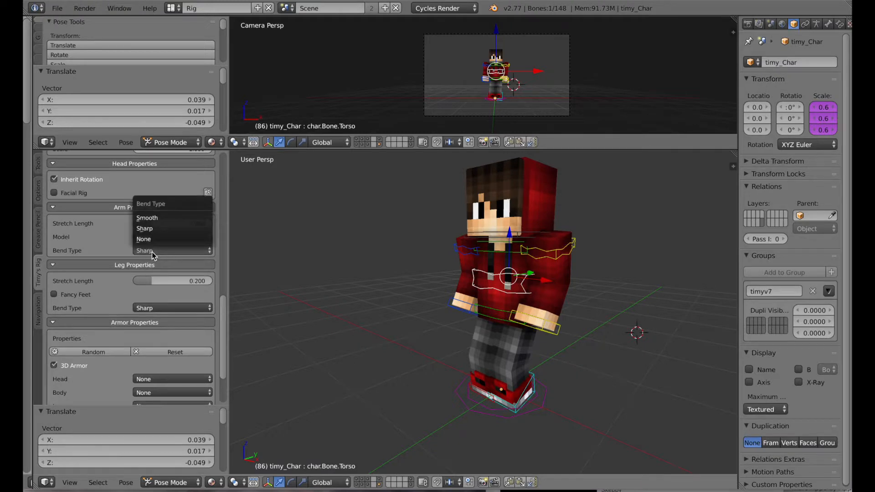
pyautogui.click(152, 217)
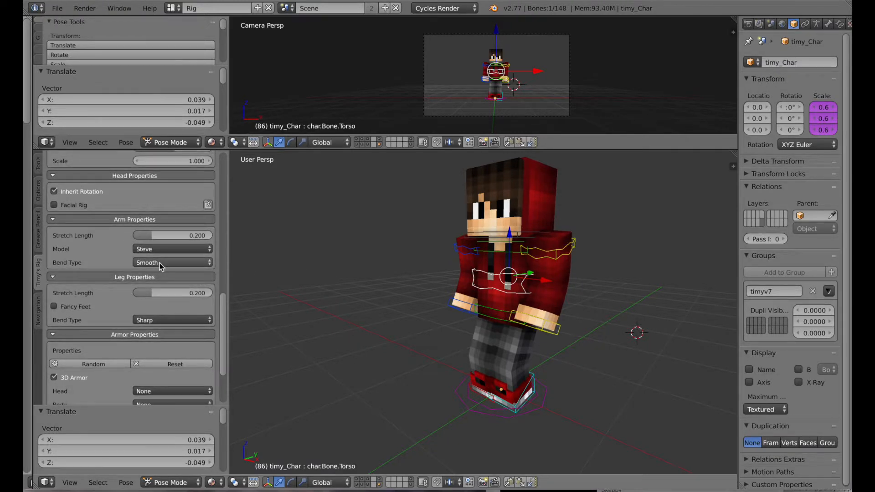
pyautogui.click(160, 265)
pyautogui.click(154, 242)
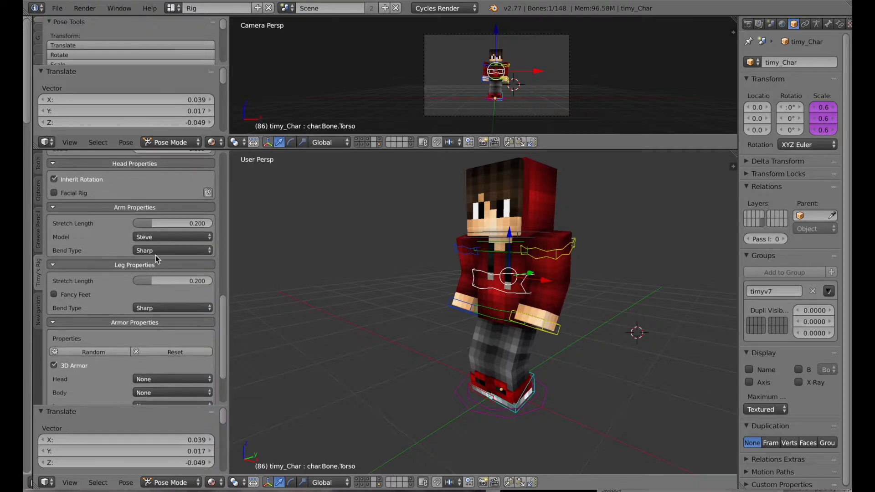
# Step: Try the Smooth bend type for the legs and return it to Sharp
pyautogui.click(163, 312)
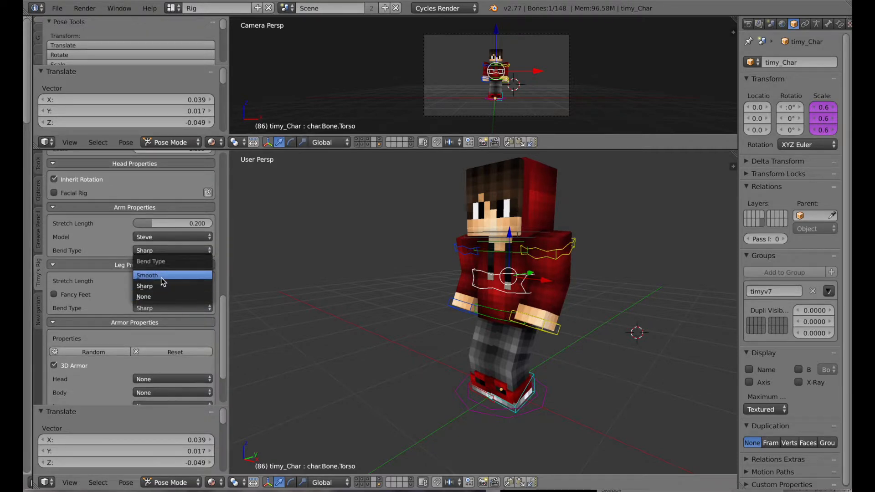
pyautogui.click(163, 276)
pyautogui.click(163, 321)
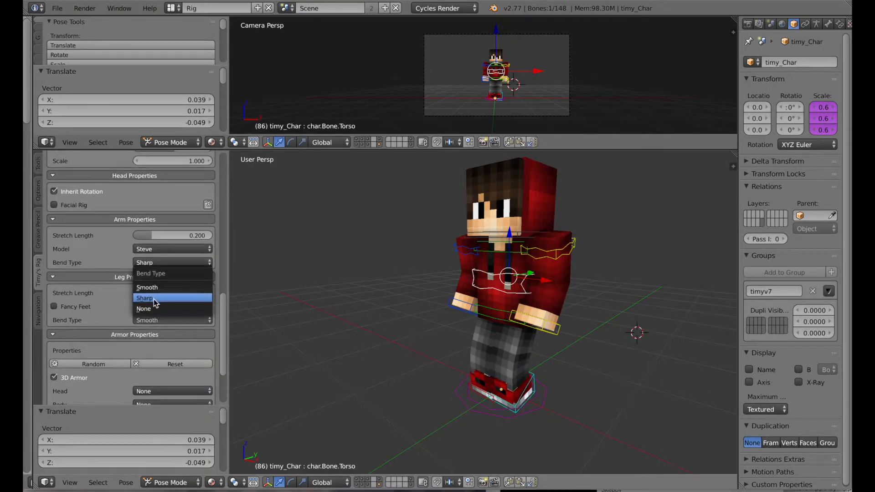
pyautogui.click(154, 299)
# Step: Adjust the hip and torso bones to straighten the character's stance
pyautogui.moveTo(391, 360); pyautogui.dragTo(516, 348, button='middle')
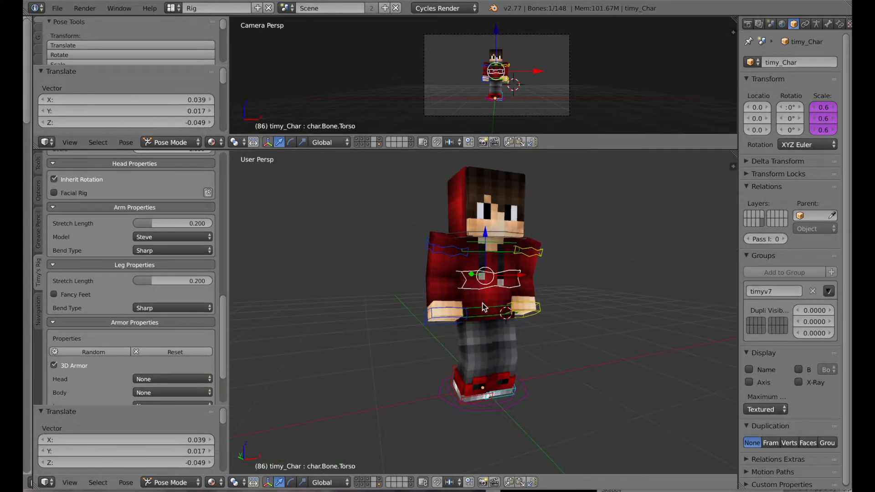
pyautogui.moveTo(481, 311); pyautogui.dragTo(480, 316, button='right')
pyautogui.rightClick(493, 284)
pyautogui.moveTo(493, 283); pyautogui.dragTo(492, 287, button='right')
# Step: Move the right IK hand outward from the body and spread the feet apart
pyautogui.moveTo(634, 305); pyautogui.dragTo(440, 309, button='middle')
pyautogui.moveTo(440, 307)
pyautogui.mouseDown(button='right')
pyautogui.moveTo(434, 315)
pyautogui.moveTo(431, 292)
pyautogui.moveTo(415, 296)
pyautogui.moveTo(423, 301)
pyautogui.mouseUp(button='right')
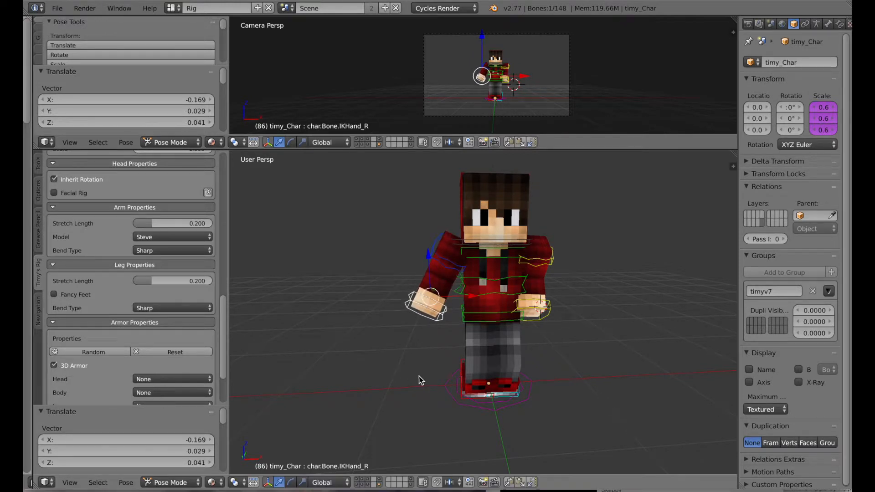
pyautogui.moveTo(602, 381)
pyautogui.mouseDown(button='middle')
pyautogui.moveTo(522, 394)
pyautogui.moveTo(559, 395)
pyautogui.moveTo(597, 379)
pyautogui.mouseUp(button='middle')
pyautogui.moveTo(474, 406); pyautogui.dragTo(469, 406, button='right')
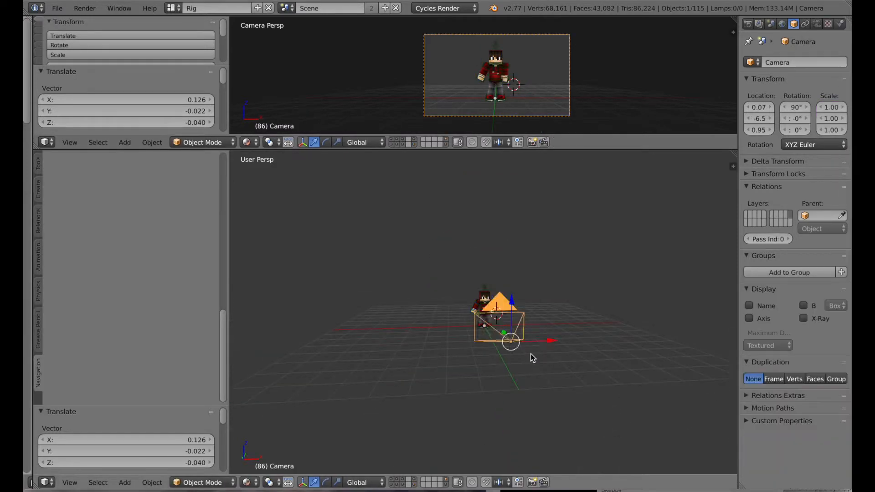
# Step: Move the camera about 2.803 along the Y axis toward the character
pyautogui.press('g')
pyautogui.press('y')
pyautogui.click(557, 368)
pyautogui.scroll(2, 543, 369)
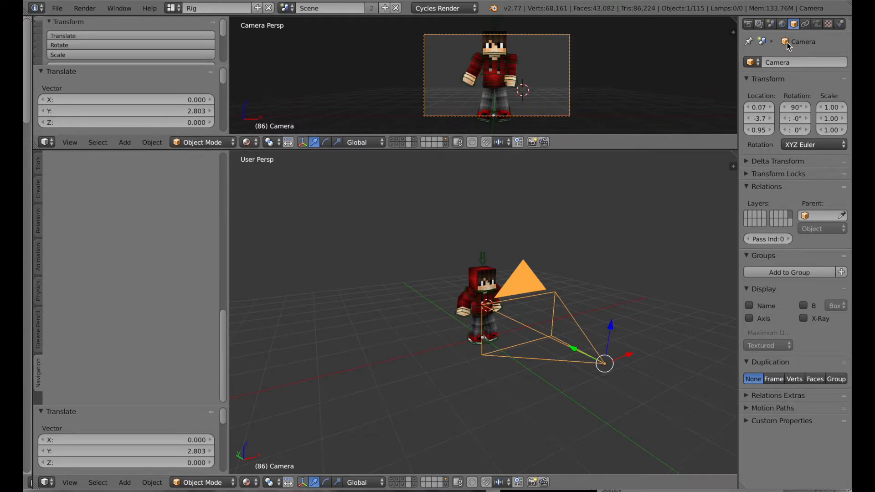
# Step: Set the render resolution to 1000 by 1000 px
pyautogui.click(747, 24)
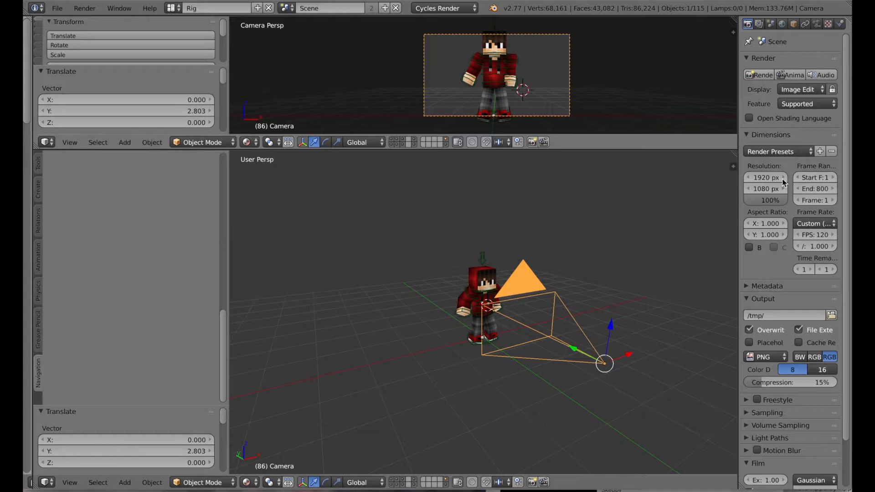
pyautogui.click(764, 179)
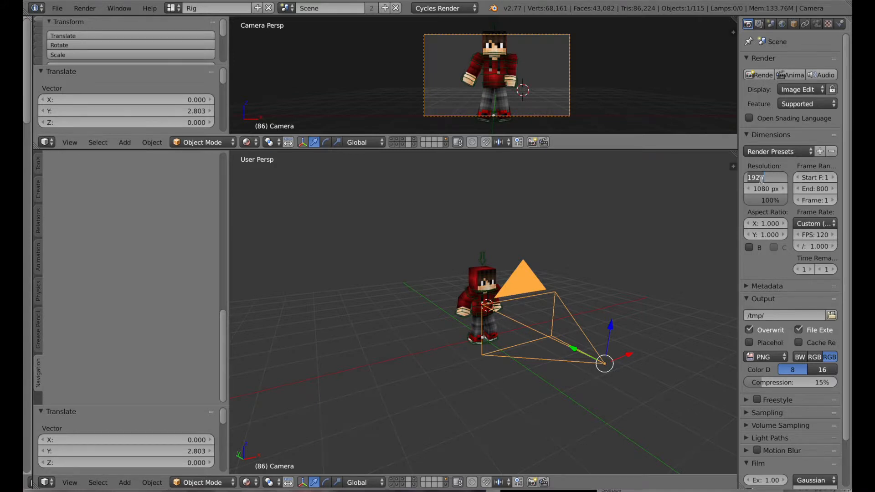
pyautogui.write('1000')
pyautogui.press('Return')
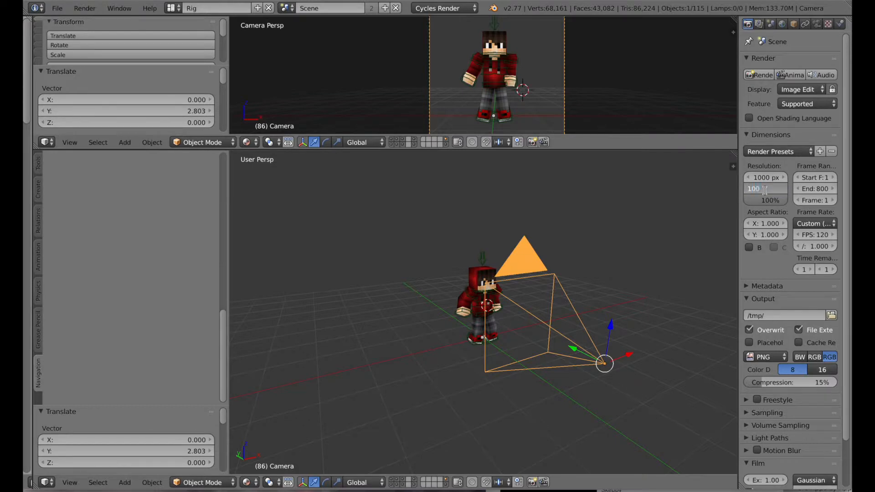
pyautogui.click(764, 188)
pyautogui.write('1000')
pyautogui.press('Return')
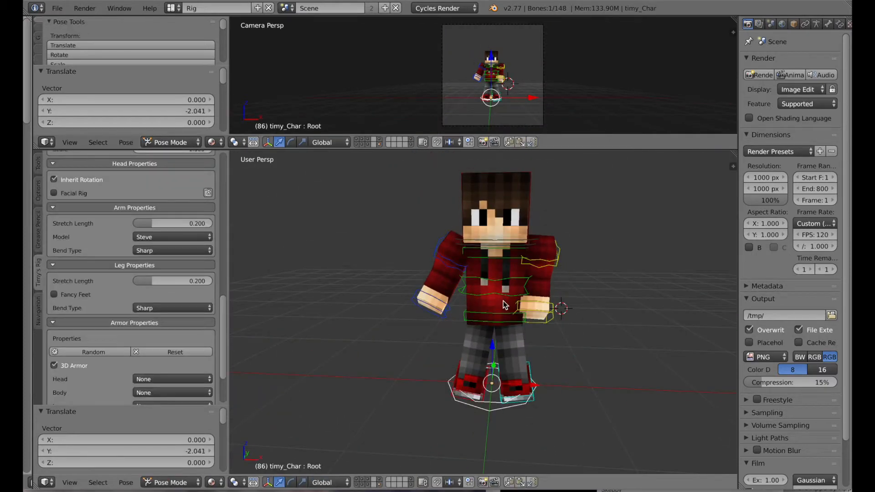
# Step: Select the torso bone and rotate it slightly to angle the upper body
pyautogui.rightClick(479, 291)
pyautogui.press('t')
pyautogui.press('r')
pyautogui.click(378, 295)
pyautogui.press('r')
pyautogui.click(377, 297)
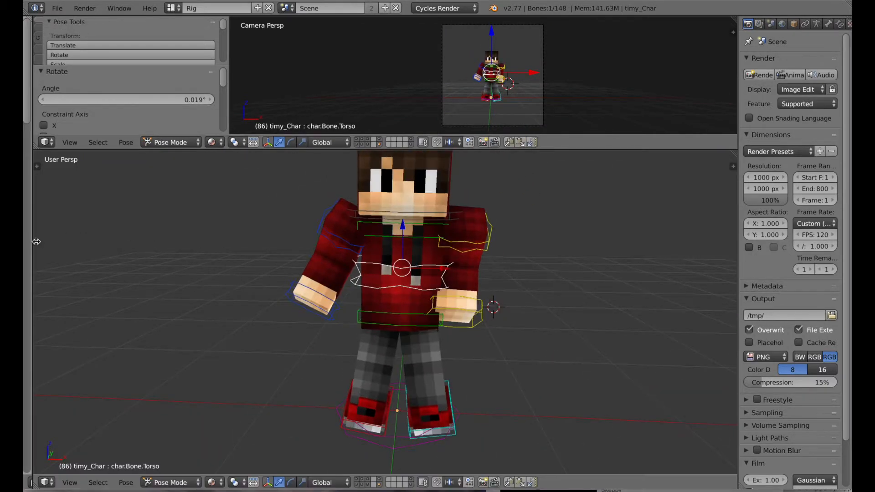
pyautogui.moveTo(36, 241); pyautogui.dragTo(60, 247)
# Step: Rotate the upper torso bone freely on all axes to give the upper body a natural tilt
pyautogui.rightClick(406, 249)
pyautogui.press('r')
pyautogui.press('r')
pyautogui.click(401, 258)
pyautogui.rightClick(401, 248)
pyautogui.press('r')
pyautogui.press('r')
pyautogui.click(402, 255)
pyautogui.press('r')
pyautogui.click(542, 322)
# Step: Refine the pose by moving the left hand and adjusting the hip and torso bones
pyautogui.moveTo(552, 329); pyautogui.dragTo(499, 312, button='middle')
pyautogui.rightClick(478, 322)
pyautogui.press('g')
pyautogui.rightClick(431, 322)
pyautogui.press('r')
pyautogui.rightClick(418, 287)
pyautogui.press('g')
pyautogui.click(411, 318)
# Step: Select the camera and move it about 1.968 along the Y axis toward the posed character
pyautogui.scroll(-6, 410, 324)
pyautogui.rightClick(357, 377)
pyautogui.moveTo(352, 377); pyautogui.dragTo(492, 315, button='middle')
pyautogui.moveTo(513, 294); pyautogui.dragTo(457, 298)
pyautogui.moveTo(460, 301); pyautogui.dragTo(538, 337, button='middle')
pyautogui.press('t')
# Step: Rotate the camera 27.96° about the global Z axis
pyautogui.moveTo(392, 409); pyautogui.dragTo(357, 405, button='middle')
pyautogui.scroll(10, 396, 315)
pyautogui.scroll(-8, 395, 316)
pyautogui.moveTo(273, 332)
pyautogui.mouseDown(button='middle')
pyautogui.moveTo(340, 351)
pyautogui.moveTo(407, 337)
pyautogui.moveTo(285, 329)
pyautogui.mouseUp(button='middle')
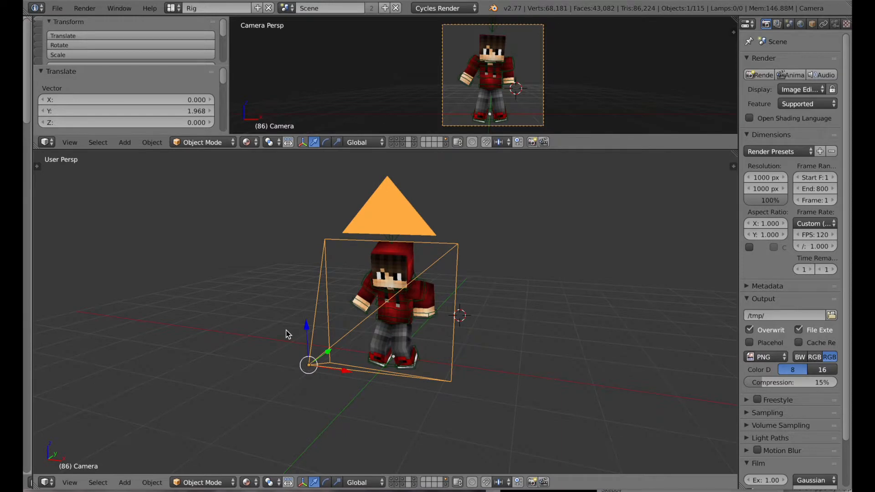
pyautogui.press('r')
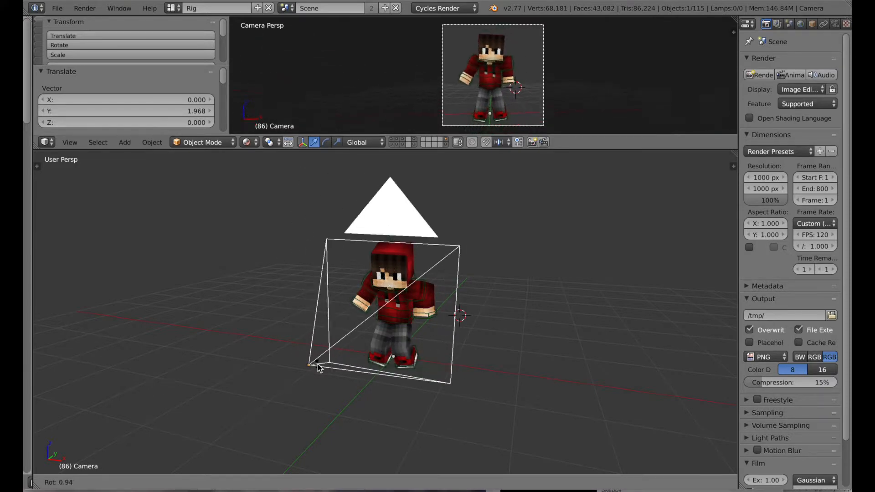
pyautogui.press('z')
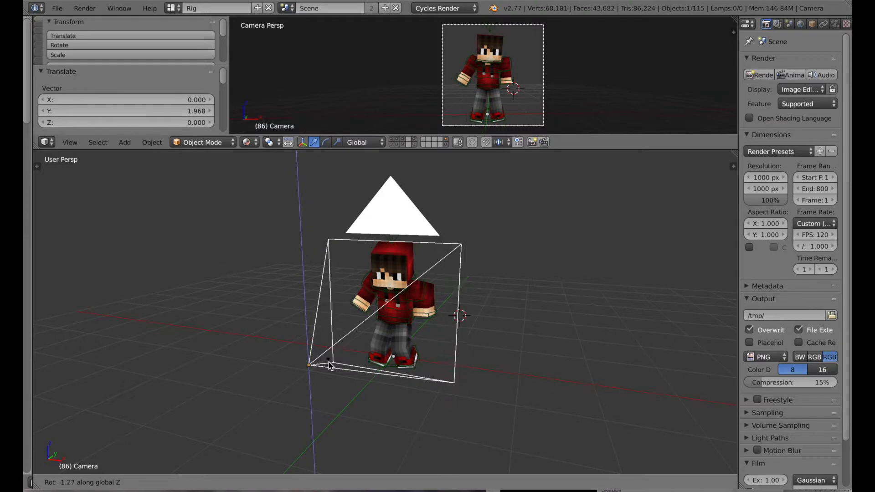
pyautogui.click(317, 361)
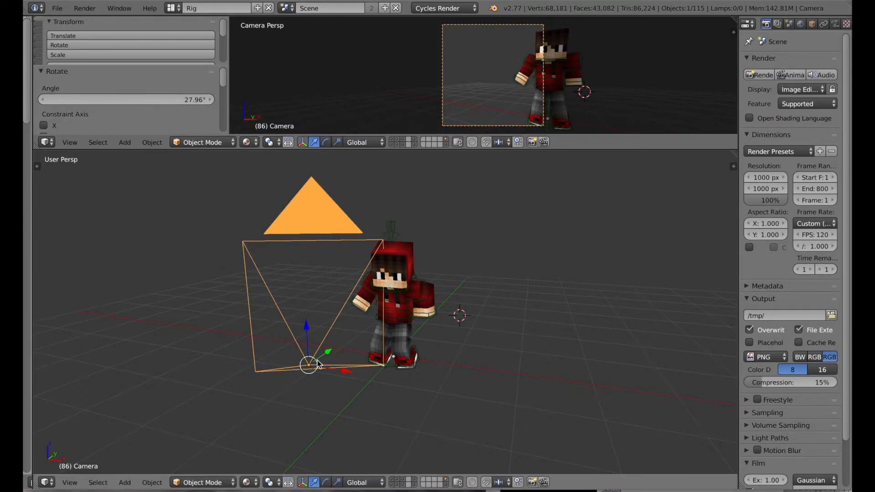
# Step: Move the camera about 1.065 along X and 0.294 along Y to reframe the character from an angle
pyautogui.press('g')
pyautogui.press('x')
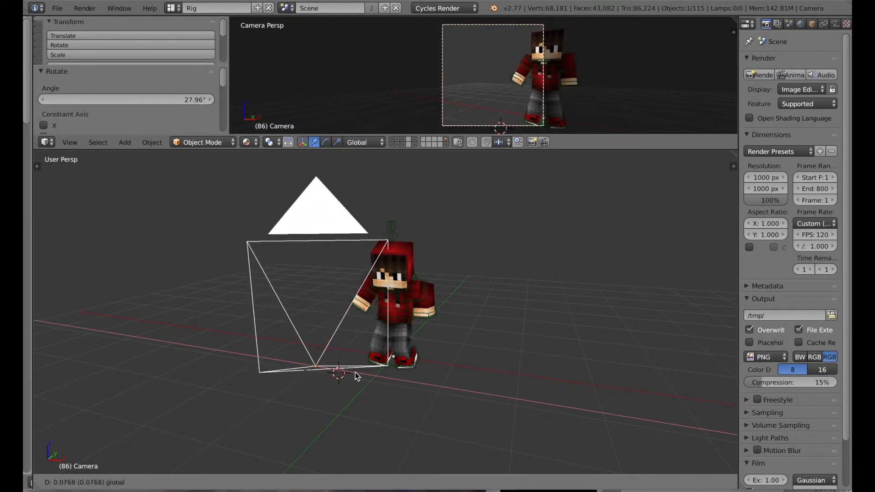
pyautogui.click(451, 390)
pyautogui.moveTo(289, 373); pyautogui.dragTo(406, 380, button='middle')
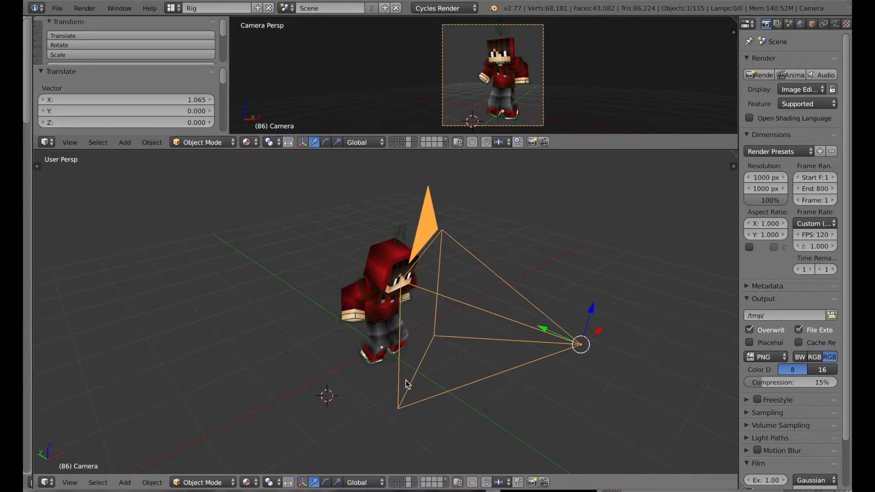
pyautogui.press('g')
pyautogui.press('y')
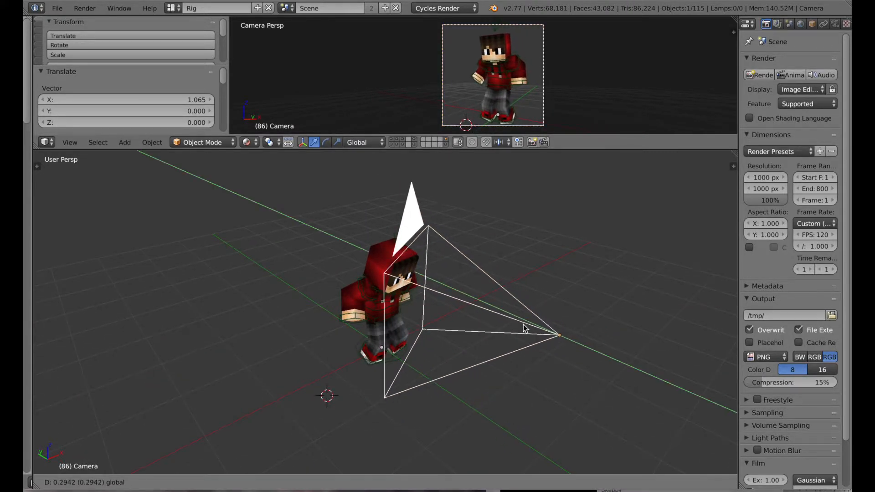
pyautogui.click(524, 328)
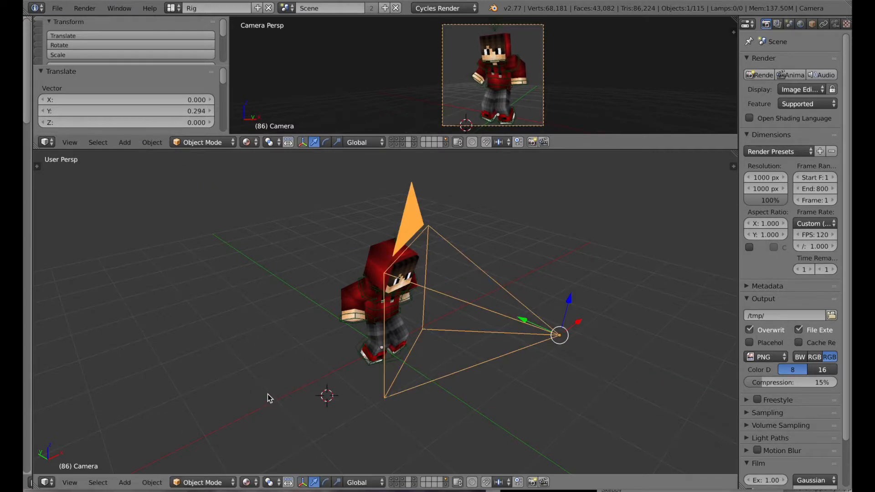
pyautogui.moveTo(334, 433); pyautogui.dragTo(309, 420, button='middle')
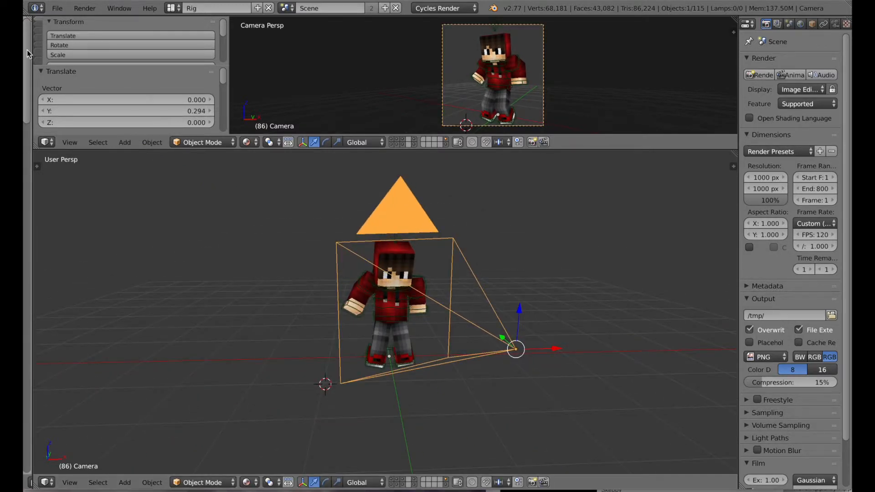
# Step: Append the Sword:Diamond object from Minecraft_Item_Rig.blend in the Tutorial folder
pyautogui.click(63, 11)
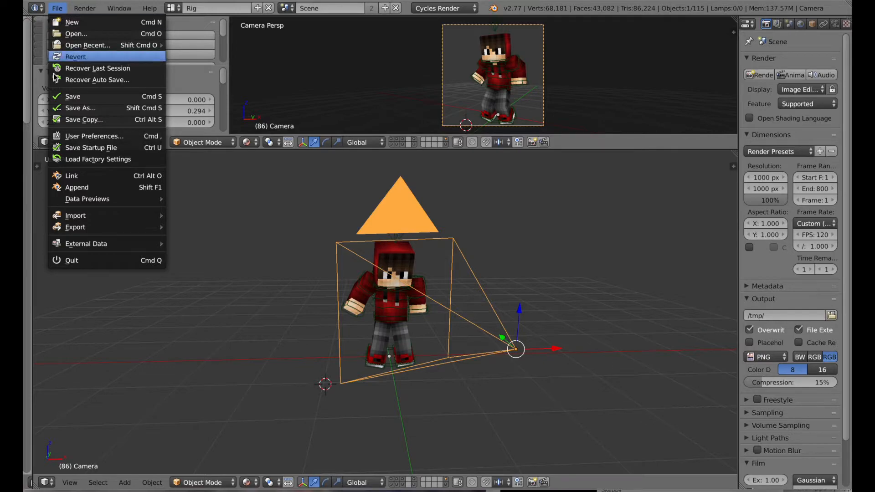
pyautogui.click(86, 188)
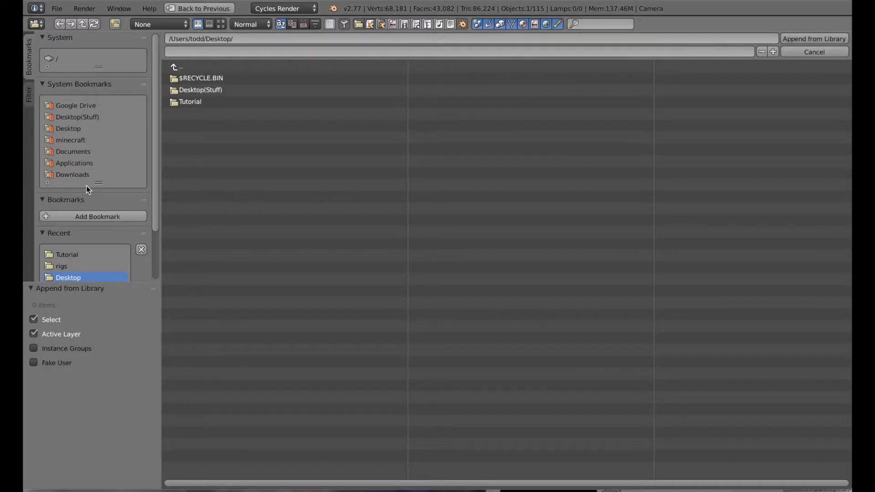
pyautogui.click(191, 102)
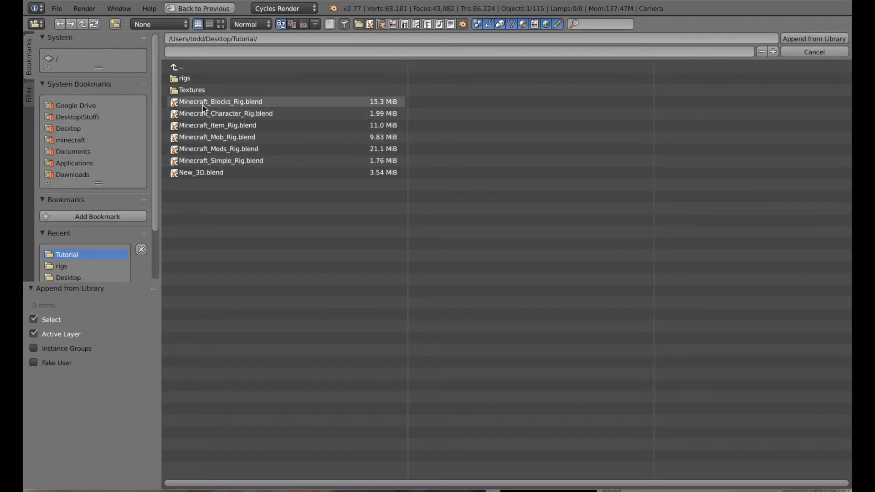
pyautogui.click(258, 125)
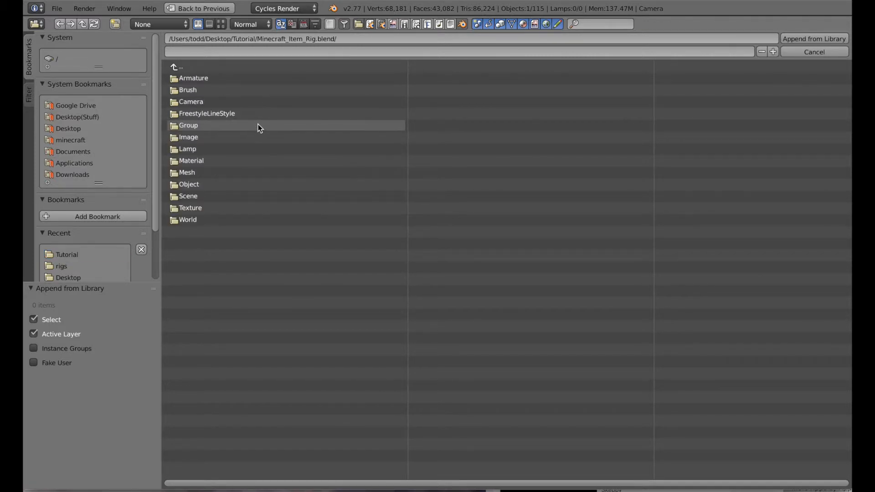
pyautogui.click(246, 185)
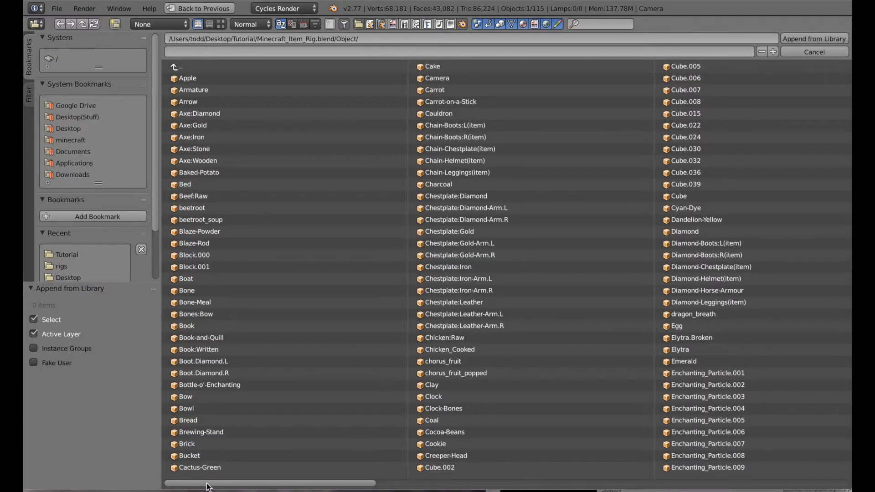
pyautogui.moveTo(206, 484); pyautogui.dragTo(679, 490)
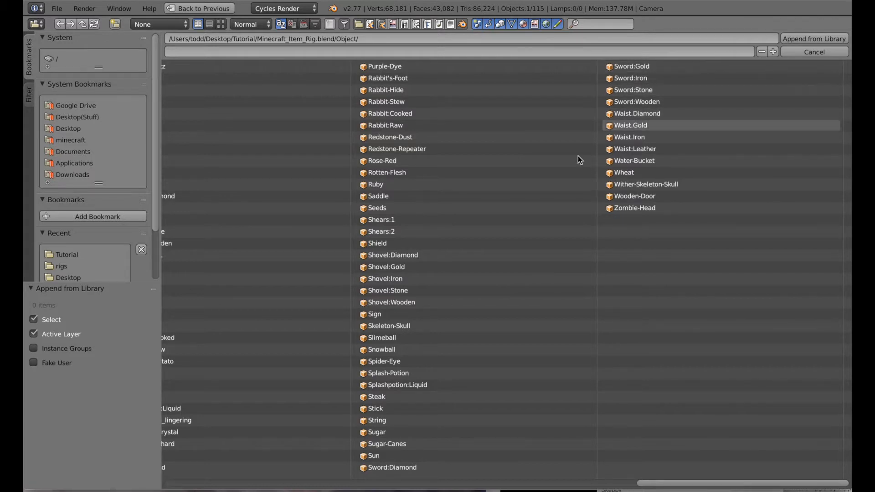
pyautogui.click(381, 469)
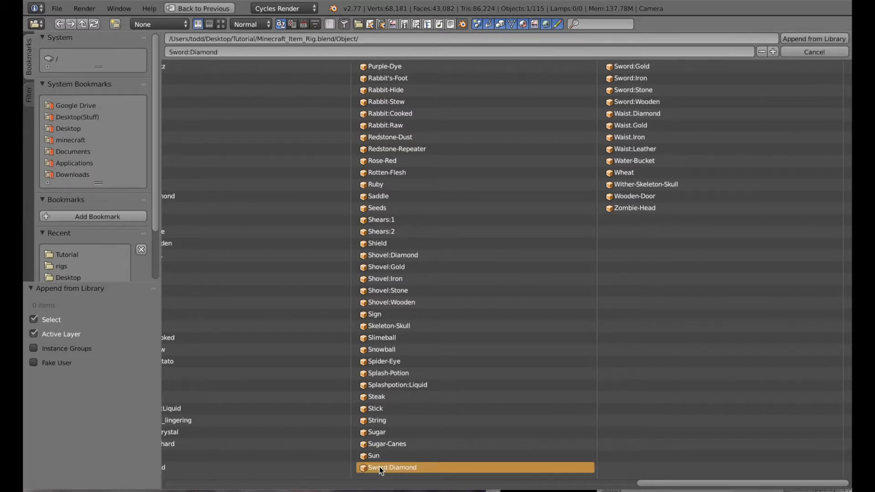
pyautogui.click(816, 39)
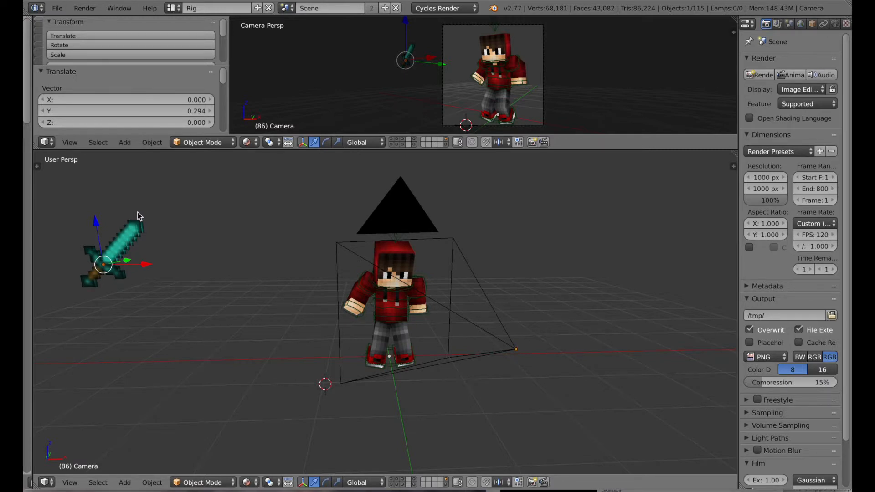
pyautogui.moveTo(144, 266); pyautogui.dragTo(341, 387)
pyautogui.moveTo(253, 385); pyautogui.dragTo(272, 386, button='middle')
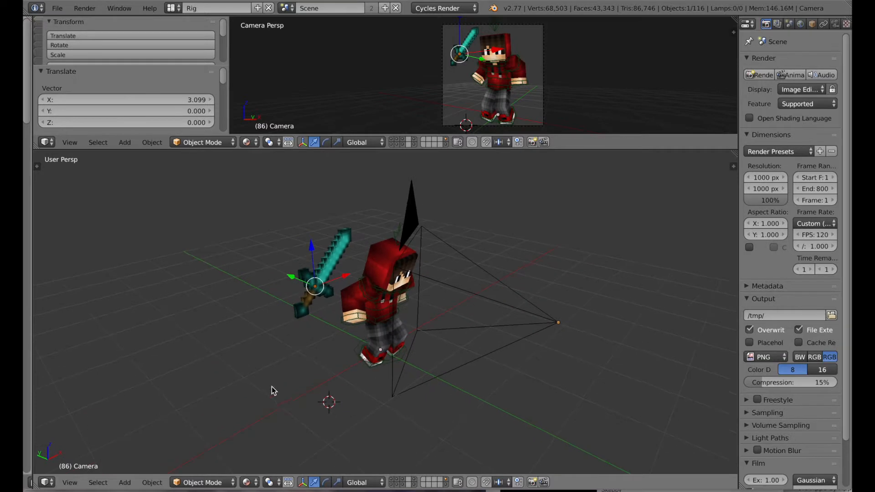
pyautogui.press('r')
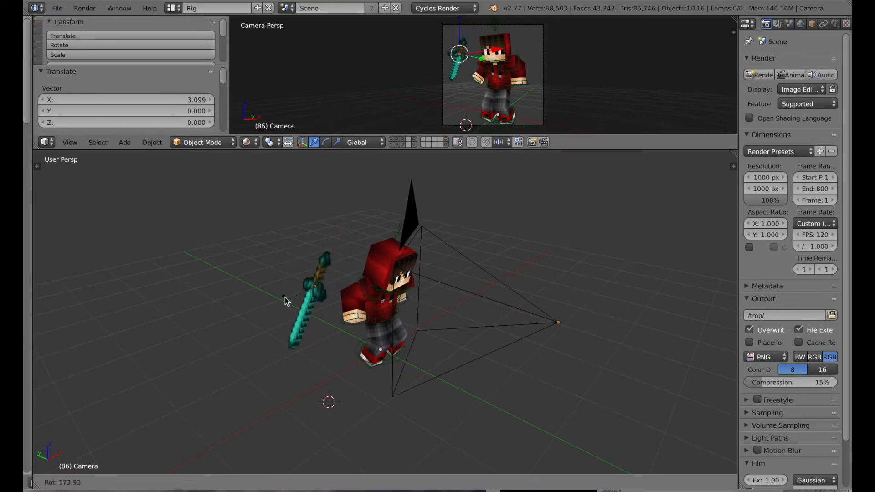
pyautogui.click(306, 299)
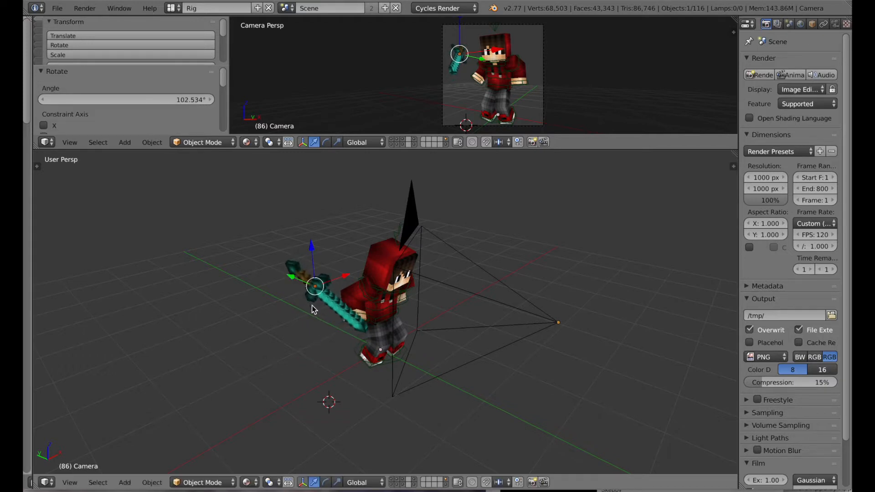
pyautogui.moveTo(313, 352); pyautogui.dragTo(267, 324, button='middle')
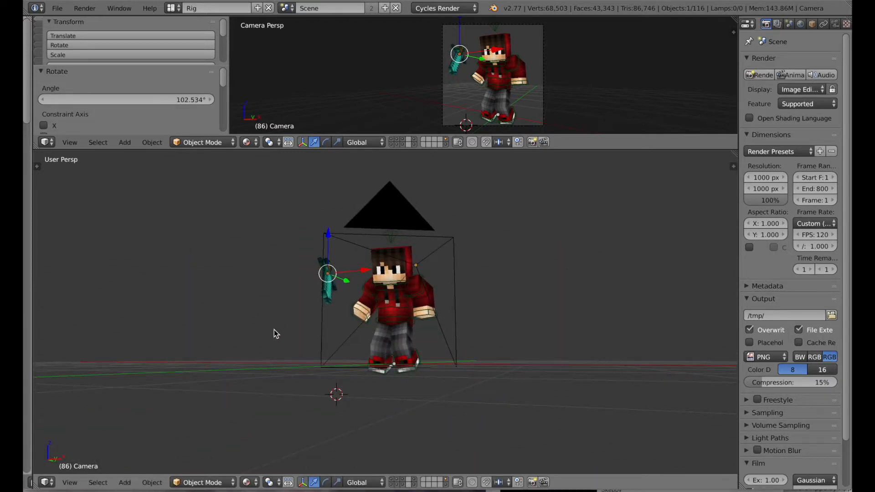
pyautogui.hotkey('ctrl', 'z')
pyautogui.hotkey('ctrl', 'z')
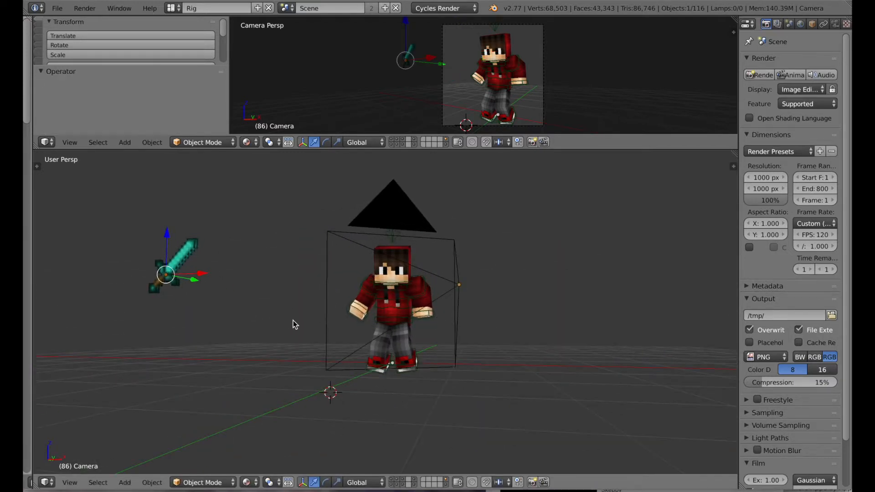
# Step: Move the diamond sword to the character's right hand, lower it, rotate it to point forward, and nudge it about 0.045 along X
pyautogui.moveTo(293, 323); pyautogui.dragTo(220, 310, button='middle')
pyautogui.moveTo(175, 263); pyautogui.dragTo(351, 263)
pyautogui.moveTo(330, 224); pyautogui.dragTo(329, 244)
pyautogui.press('r')
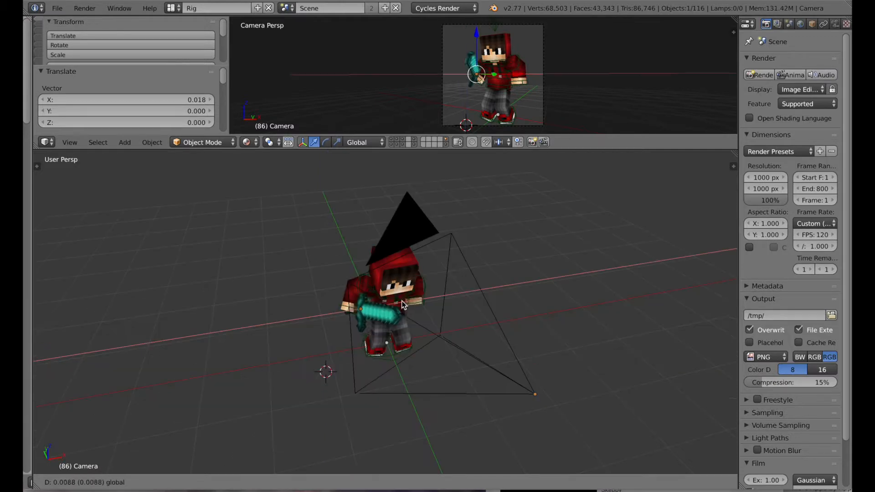
pyautogui.moveTo(402, 301); pyautogui.dragTo(405, 299)
pyautogui.click(403, 300)
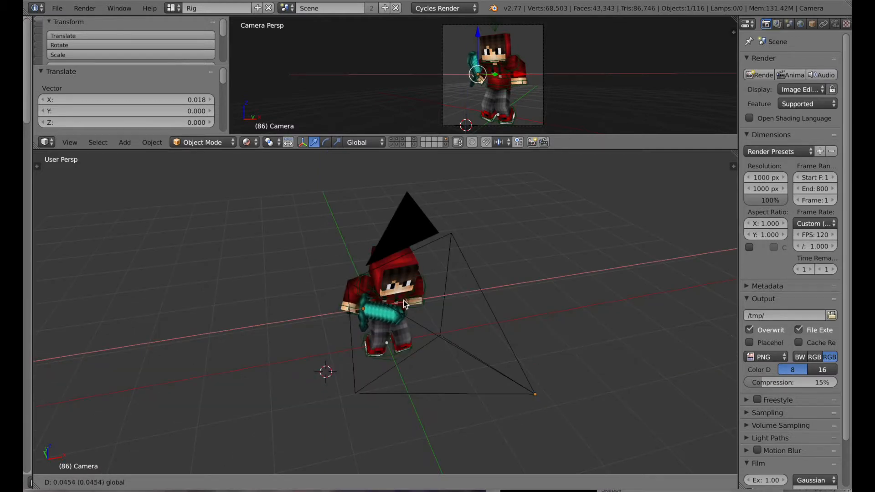
# Step: Rotate the sword about 9.652° and shift it about -0.041 along X to align it with the hand
pyautogui.moveTo(418, 418); pyautogui.dragTo(382, 423, button='middle')
pyautogui.press('r')
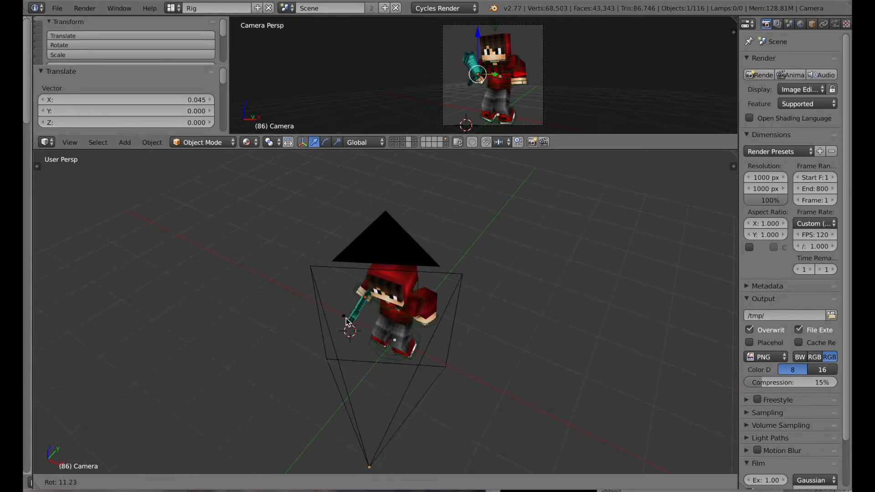
pyautogui.click(344, 325)
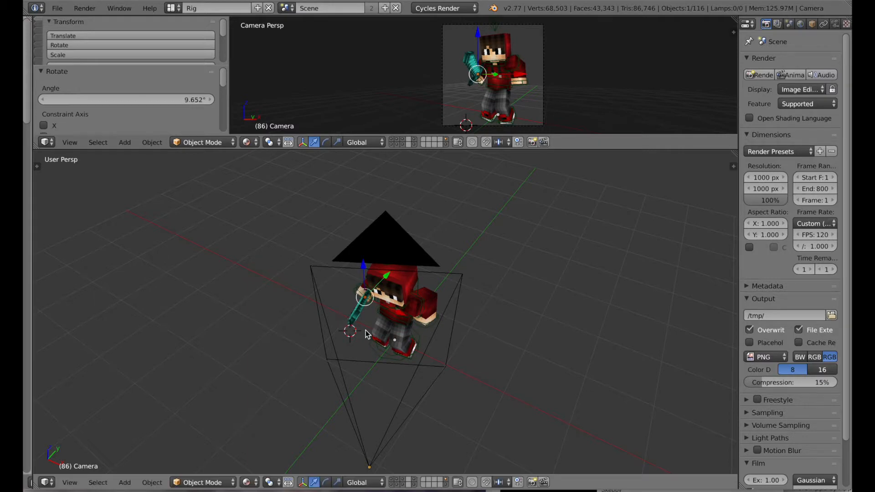
pyautogui.press('g')
pyautogui.press('x')
pyautogui.click(478, 78)
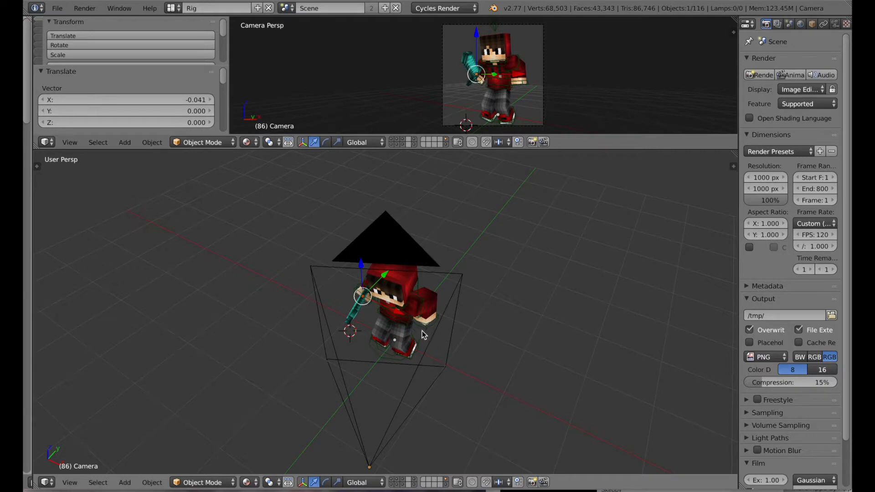
# Step: Nudge the sword slightly in the hand and tilt it outward with a trackball rotation of about 2.292° and -11.459°
pyautogui.moveTo(396, 313); pyautogui.dragTo(393, 311)
pyautogui.press('r')
pyautogui.press('r')
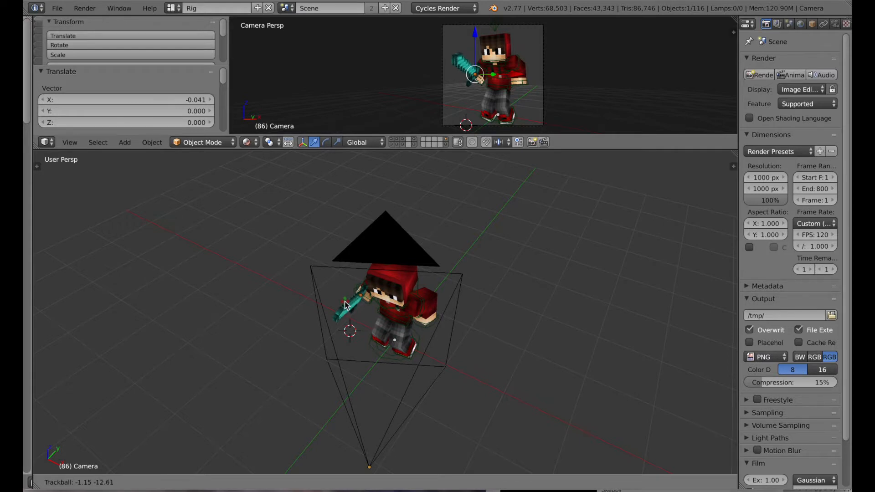
pyautogui.click(345, 307)
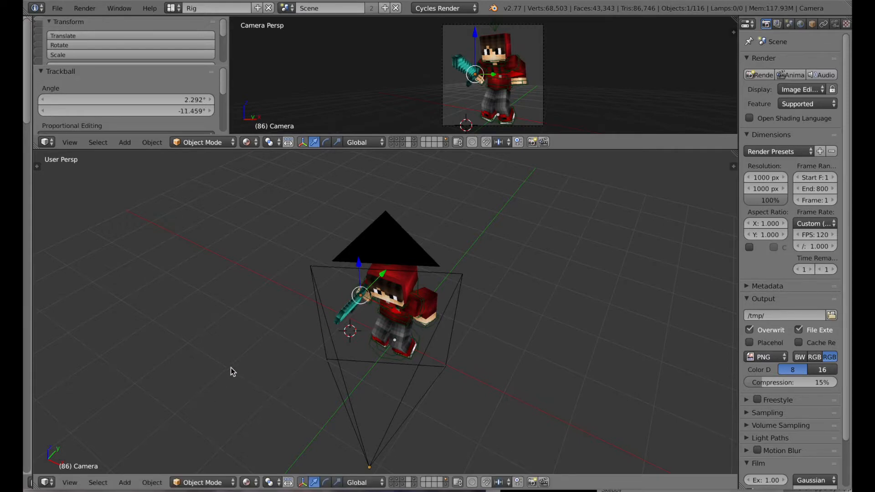
# Step: Switch the camera view's shading to Rendered to preview the posed character with the sword
pyautogui.scroll(-5, 242, 364)
pyautogui.moveTo(311, 368); pyautogui.dragTo(336, 338, button='middle')
pyautogui.scroll(-4, 338, 338)
pyautogui.scroll(9, 338, 340)
pyautogui.scroll(-3, 294, 345)
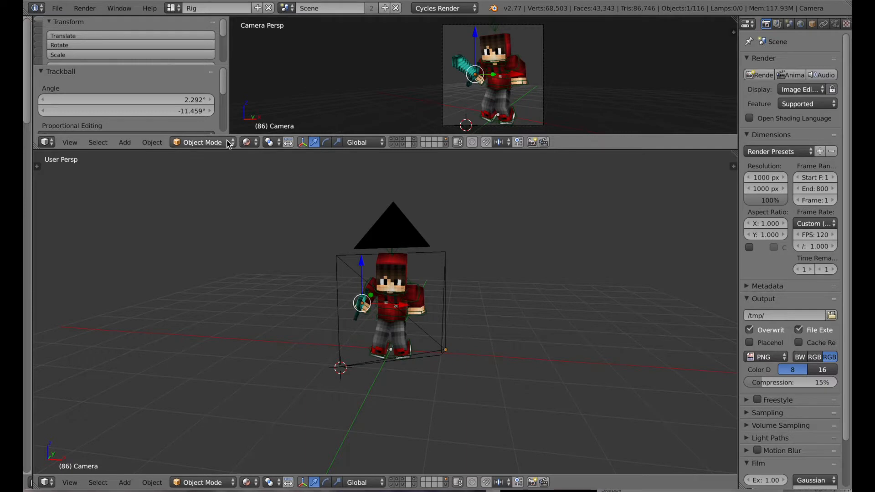
pyautogui.click(250, 143)
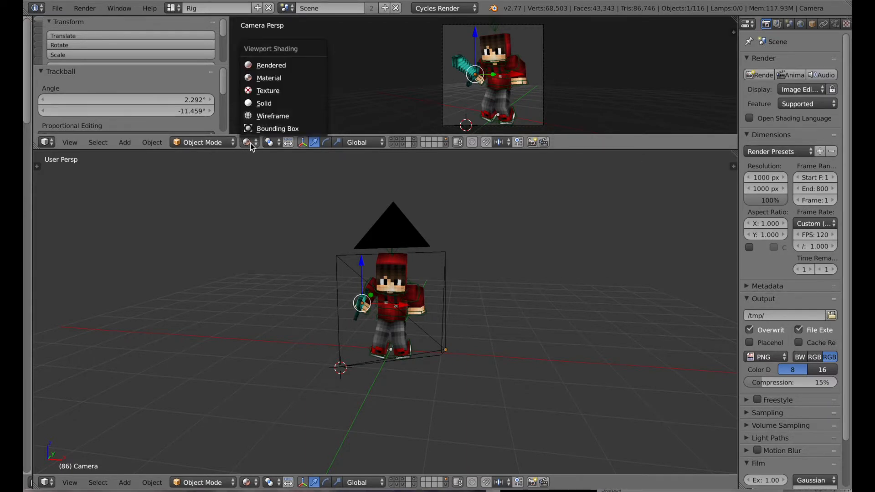
pyautogui.click(269, 64)
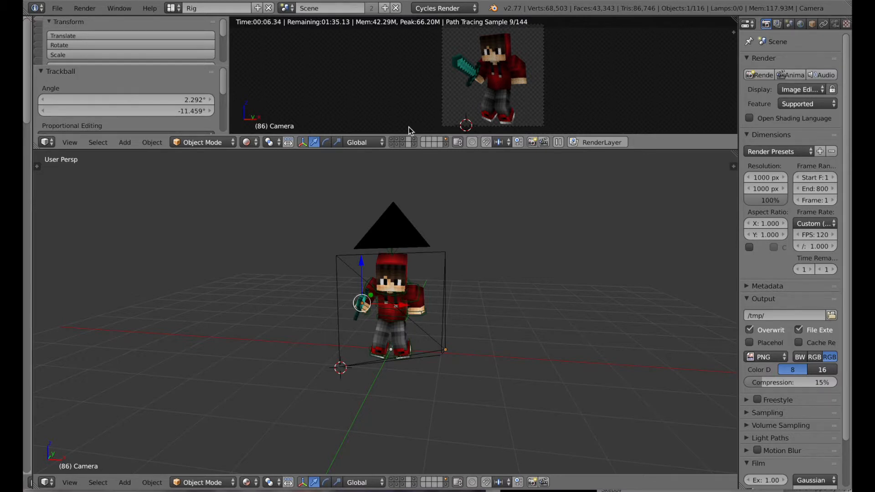
pyautogui.moveTo(458, 283); pyautogui.dragTo(453, 289, button='middle')
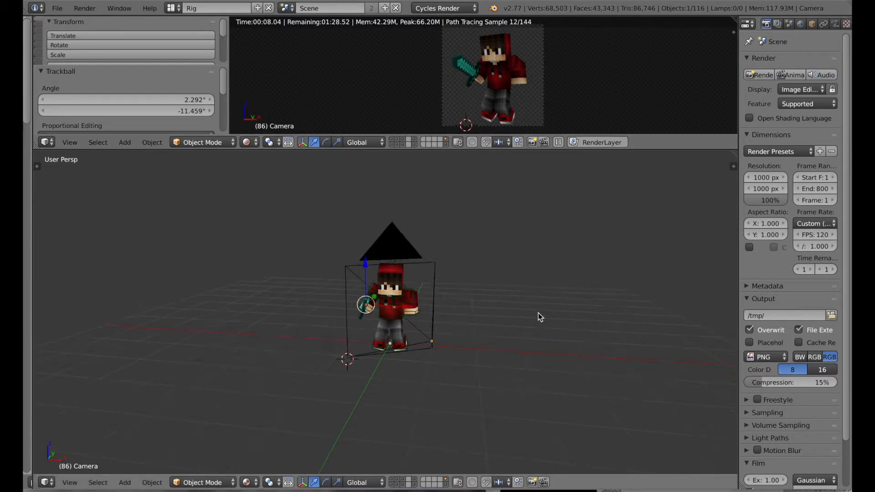
pyautogui.scroll(3, 456, 269)
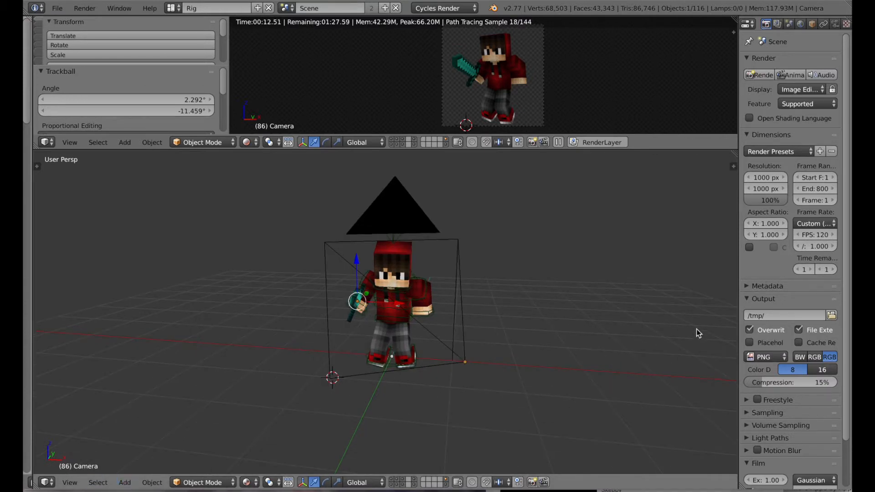
# Step: Select the camera in the user perspective view
pyautogui.click(124, 484)
pyautogui.hotkey('shift', 'a')
pyautogui.moveTo(328, 351)
pyautogui.rightClick(385, 375)
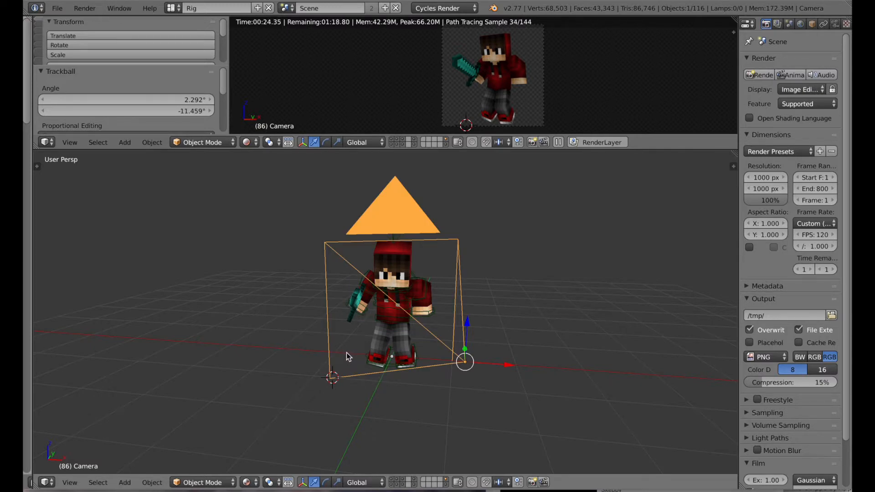
# Step: Add a Sun lamp and raise it 2.609 along Z to about the top of the camera frame
pyautogui.hotkey('shift', 'a')
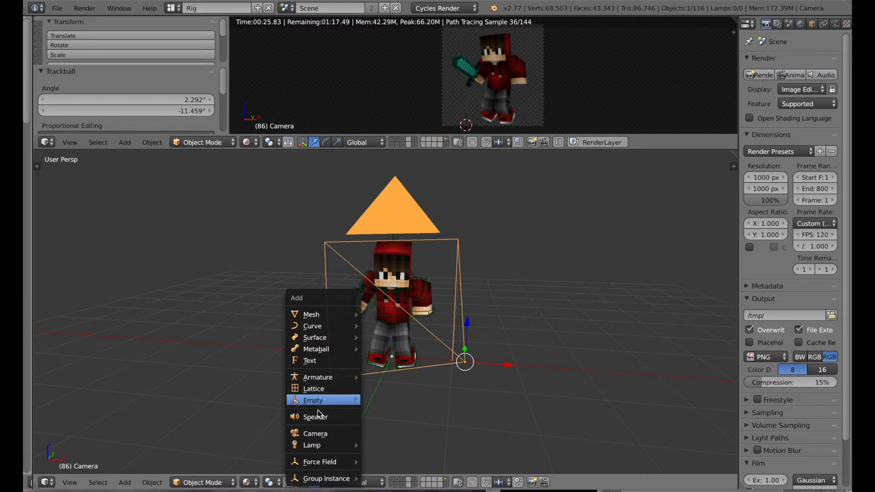
pyautogui.moveTo(325, 446)
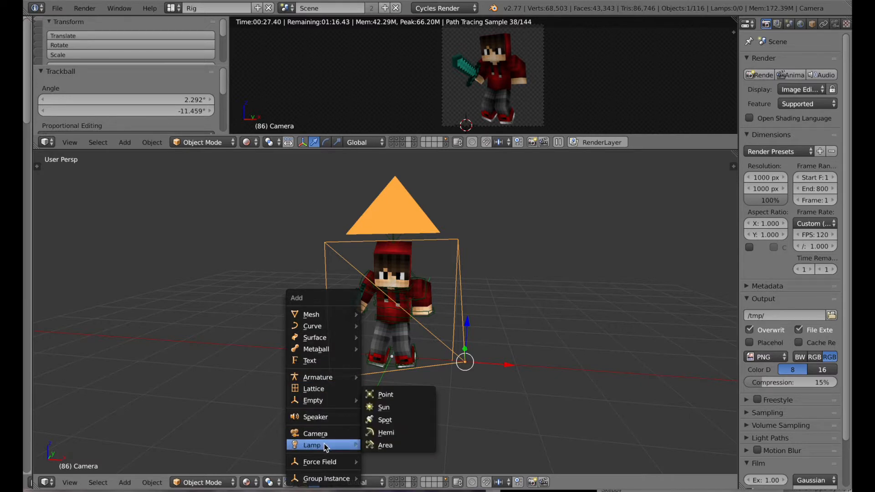
pyautogui.click(385, 408)
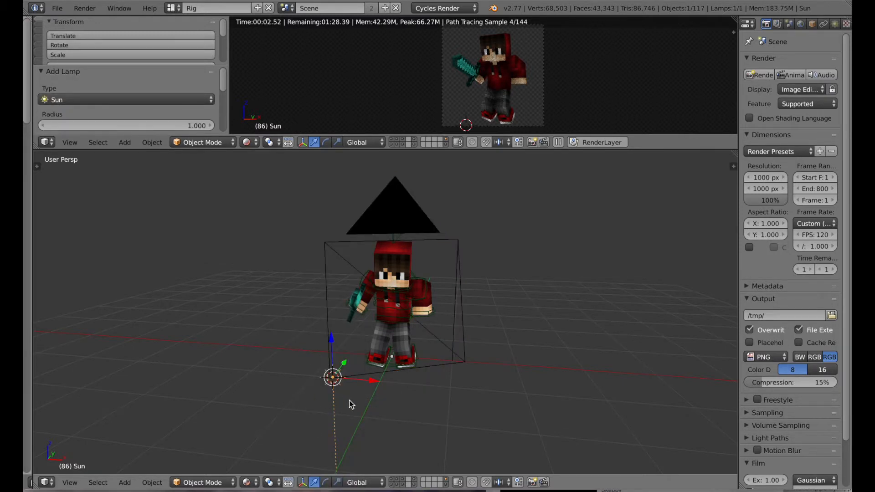
pyautogui.moveTo(334, 342); pyautogui.dragTo(324, 191)
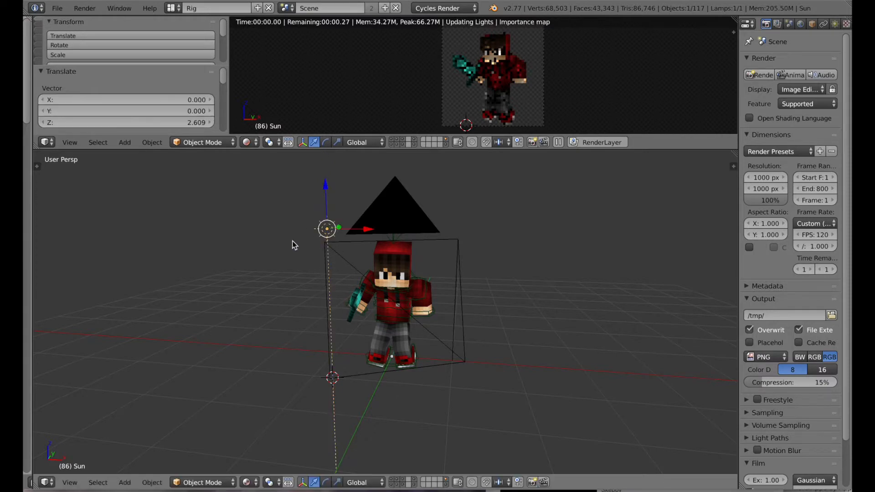
# Step: Rotate the Sun lamp -23.055° in the user perspective view so its light aims toward the character
pyautogui.moveTo(238, 346)
pyautogui.mouseDown(button='middle')
pyautogui.moveTo(182, 351)
pyautogui.moveTo(177, 337)
pyautogui.moveTo(252, 356)
pyautogui.mouseUp(button='middle')
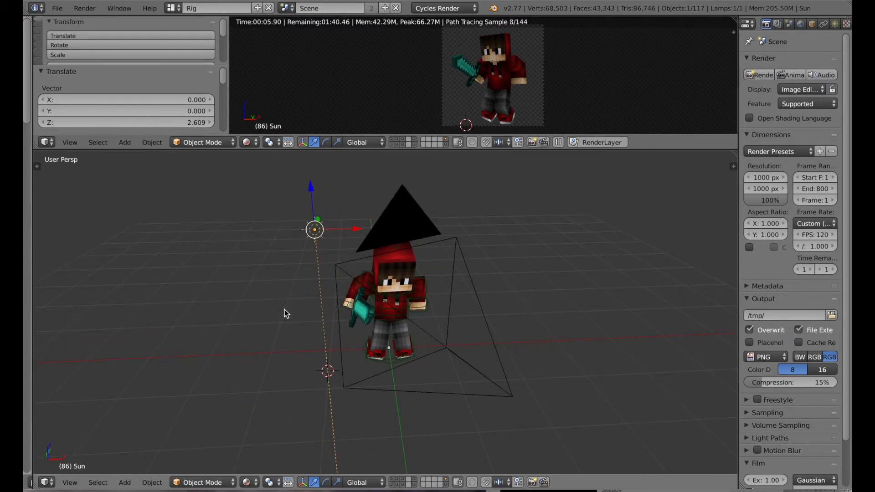
pyautogui.press('r')
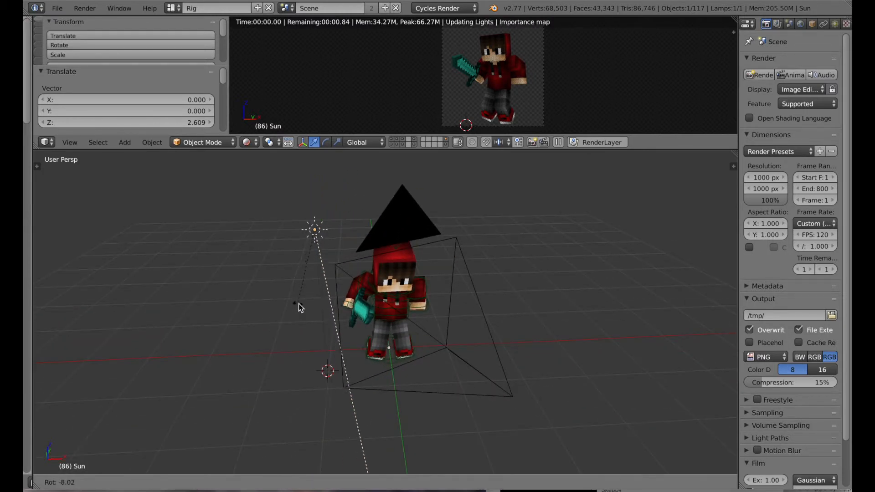
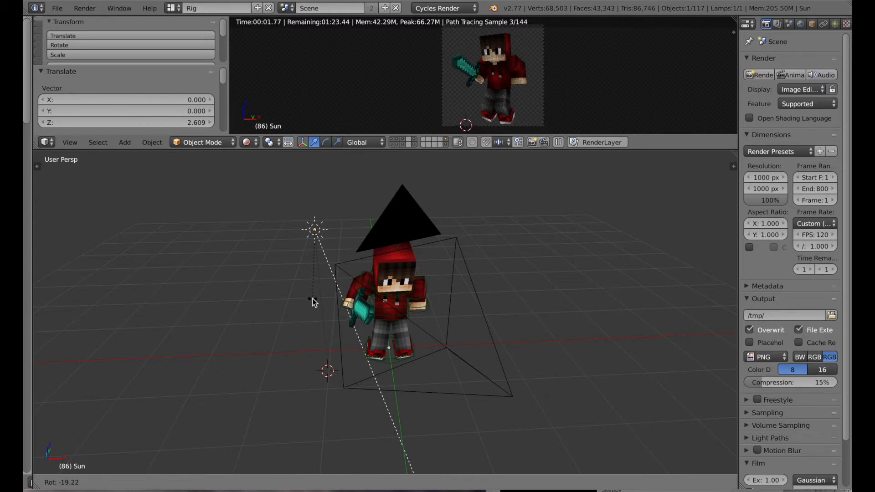
pyautogui.click(300, 316)
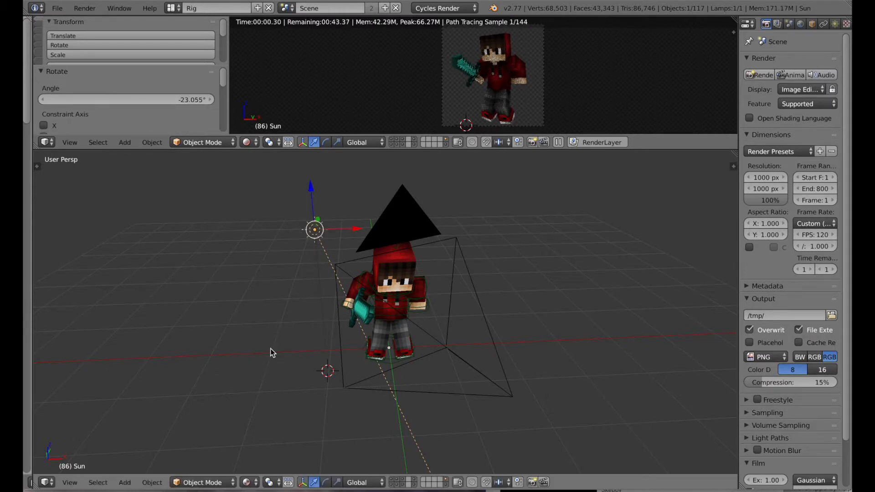
# Step: Add a plane mesh and move it 3.061 along X, out to the side of the character
pyautogui.moveTo(270, 348); pyautogui.dragTo(256, 340, button='middle')
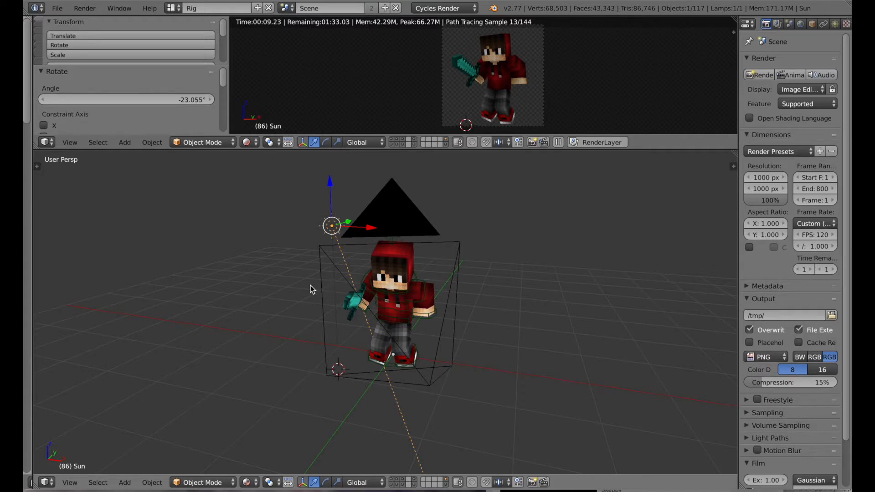
pyautogui.hotkey('shift', 'a')
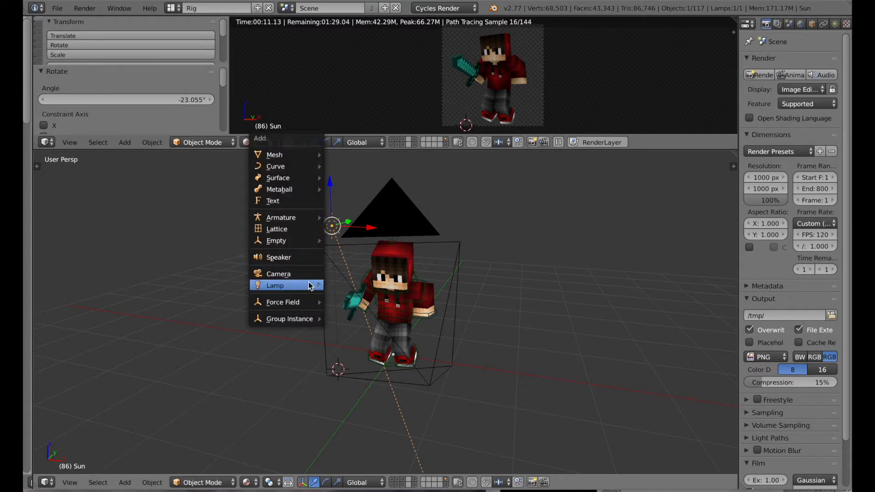
pyautogui.moveTo(286, 156)
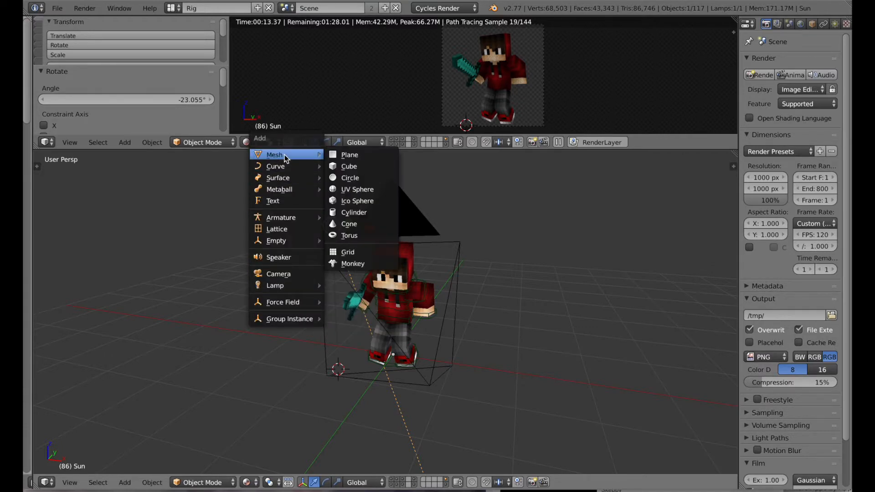
pyautogui.click(347, 156)
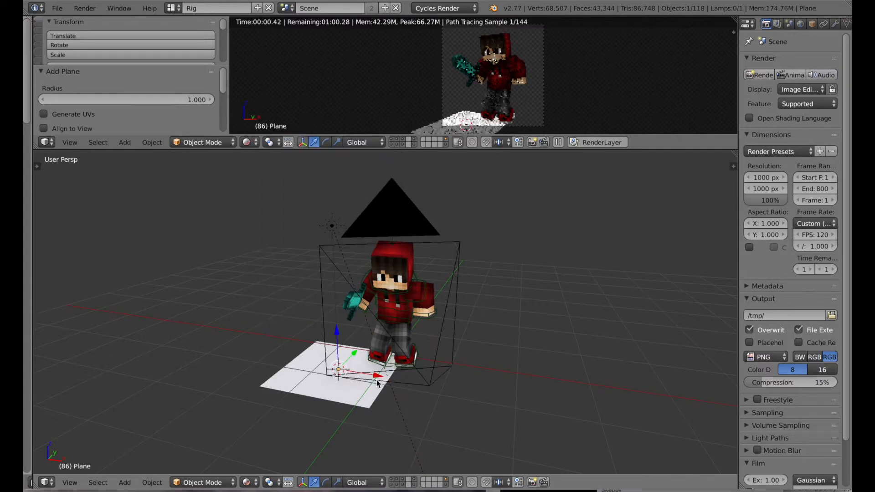
pyautogui.press('g')
pyautogui.press('x')
pyautogui.click(551, 389)
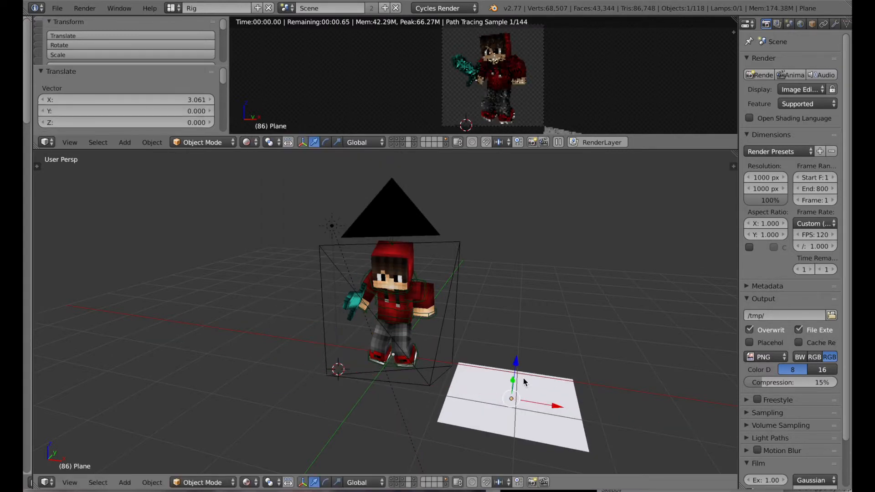
# Step: Raise the plane 1.904 along Z and tilt it with rotations of about -87° before and -50.473° after the move
pyautogui.press('r')
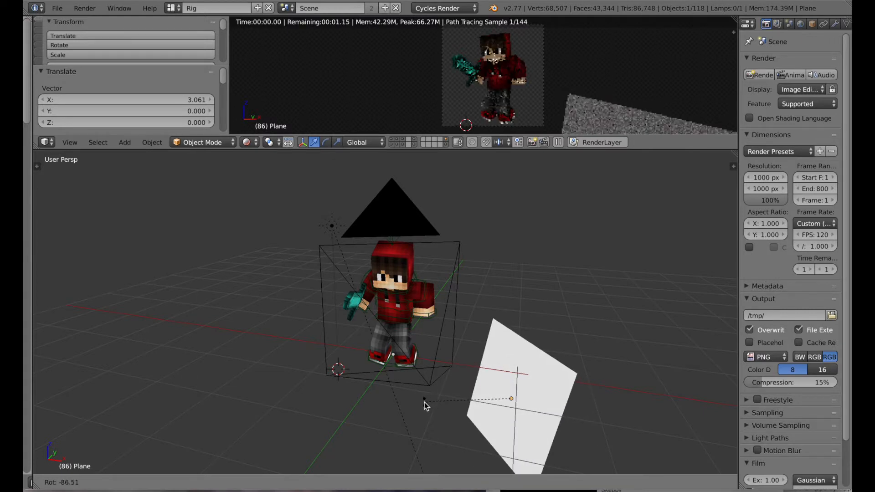
pyautogui.click(425, 401)
pyautogui.moveTo(520, 367); pyautogui.dragTo(522, 260)
pyautogui.press('r')
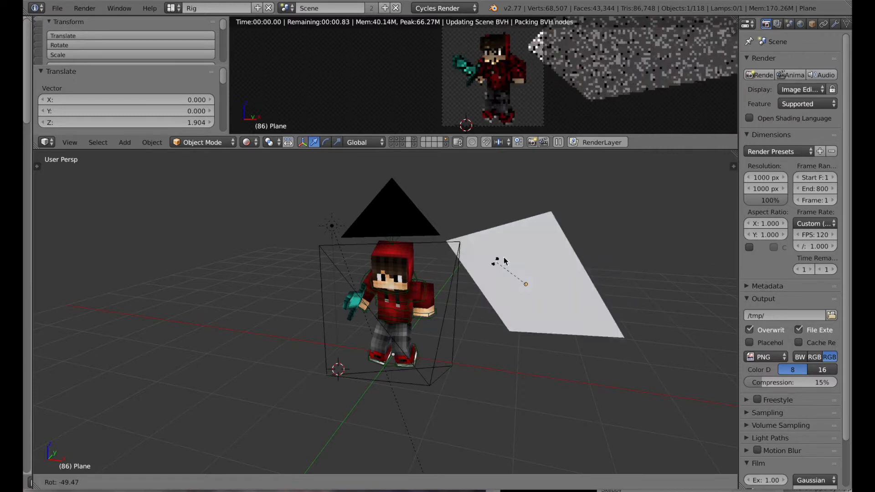
pyautogui.click(493, 261)
# Step: Angle the plane with a trackball rotation of 17.189° and -42.399°, and move it slightly up and -0.238 along X
pyautogui.press('r')
pyautogui.press('r')
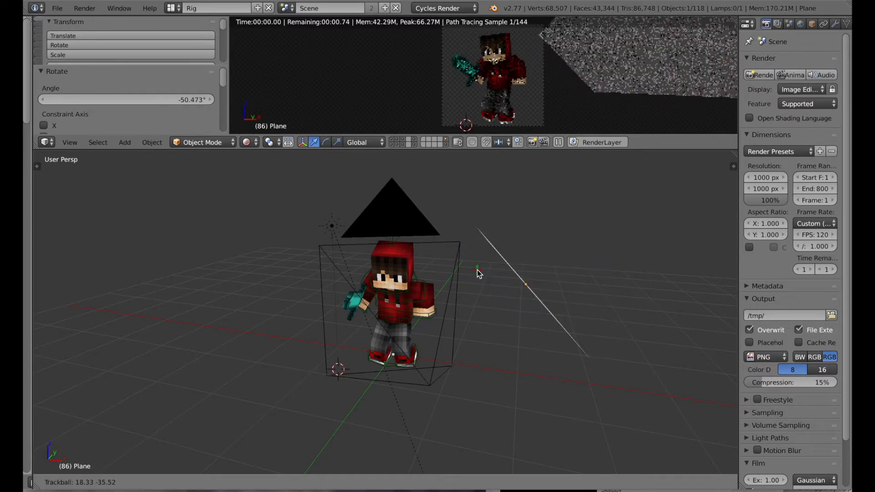
pyautogui.click(473, 269)
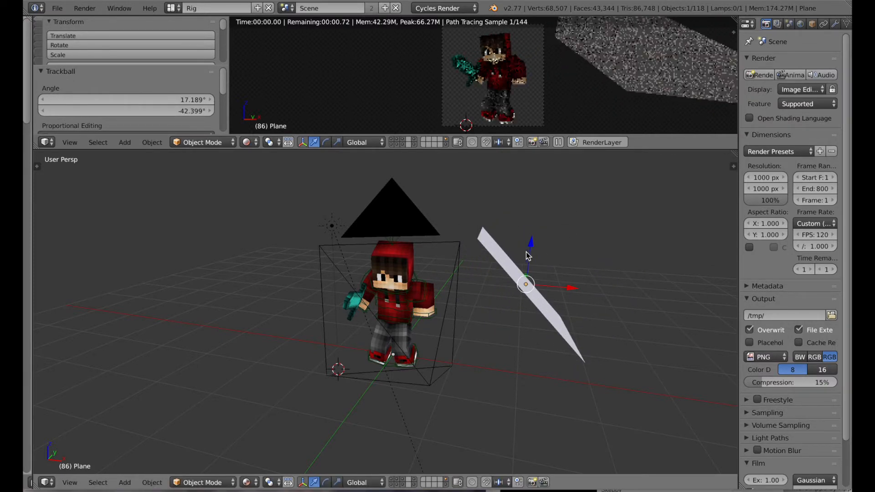
pyautogui.moveTo(526, 251); pyautogui.dragTo(523, 220)
pyautogui.moveTo(575, 263); pyautogui.dragTo(553, 259)
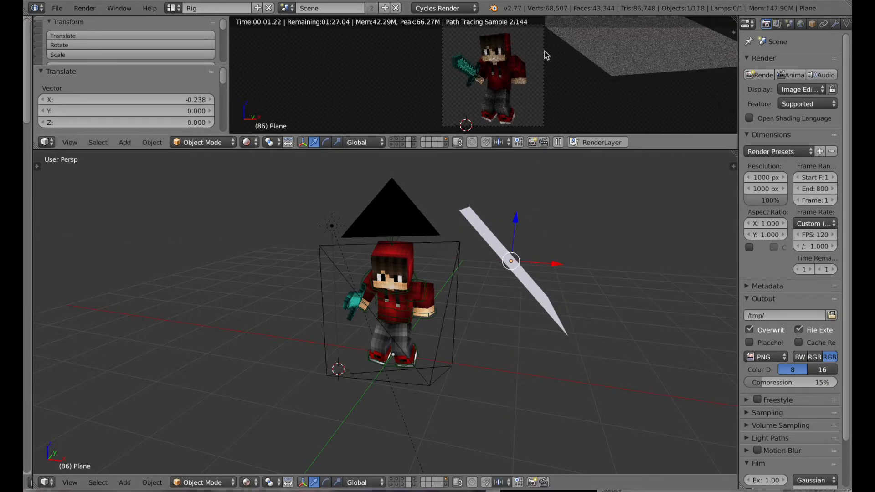
# Step: Collapse the camera view's header and shift the plane -0.215 along Y beside the character
pyautogui.moveTo(543, 135); pyautogui.dragTo(545, 149)
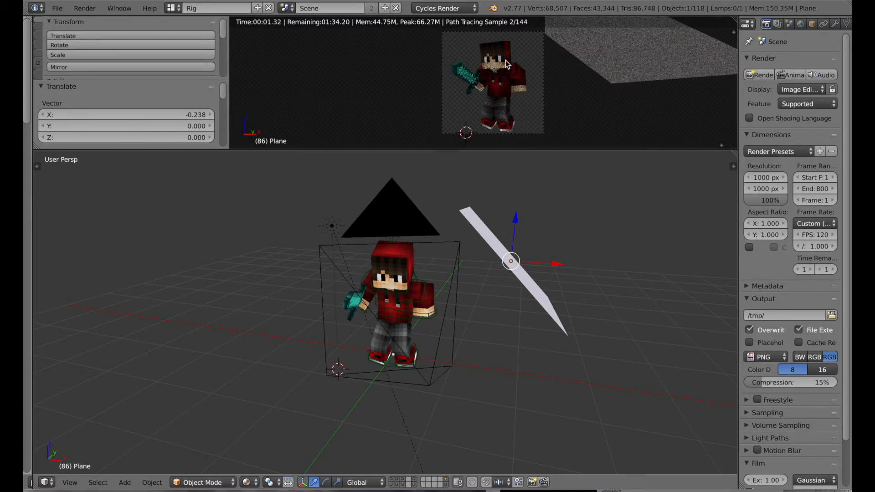
pyautogui.moveTo(533, 259); pyautogui.dragTo(570, 286, button='middle')
pyautogui.moveTo(497, 304); pyautogui.dragTo(488, 307)
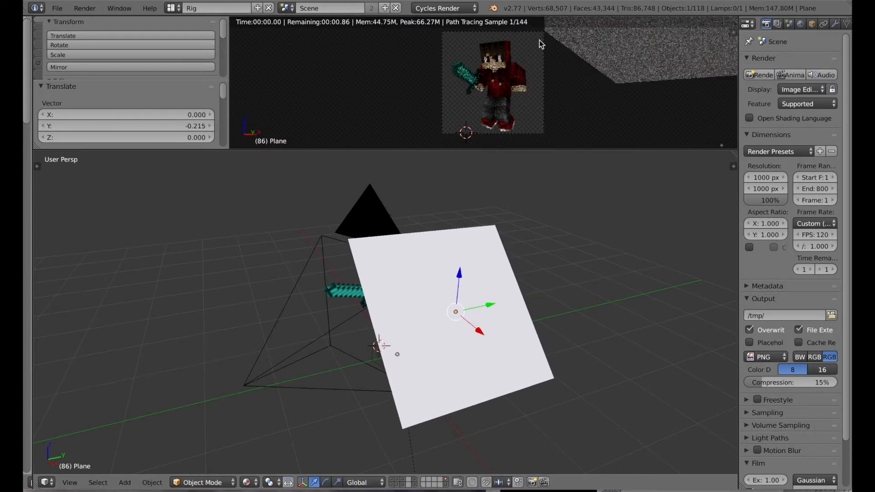
pyautogui.moveTo(324, 237); pyautogui.dragTo(302, 281, button='middle')
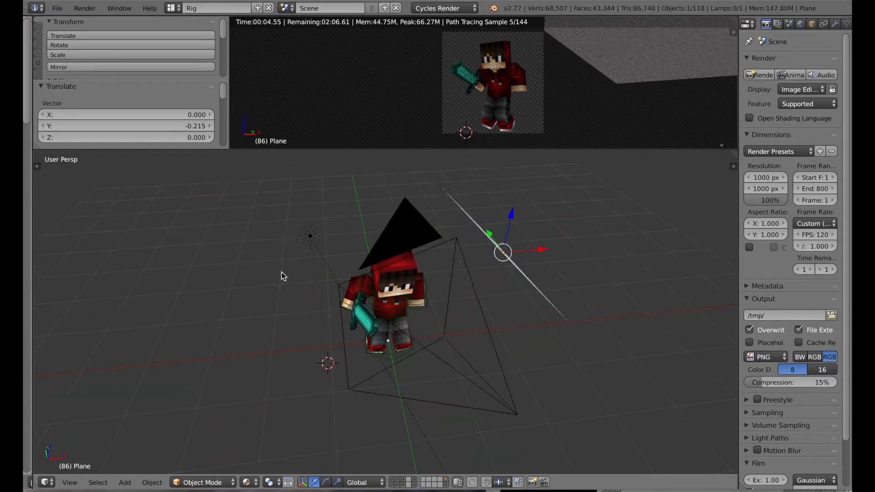
pyautogui.moveTo(554, 348); pyautogui.dragTo(540, 345, button='middle')
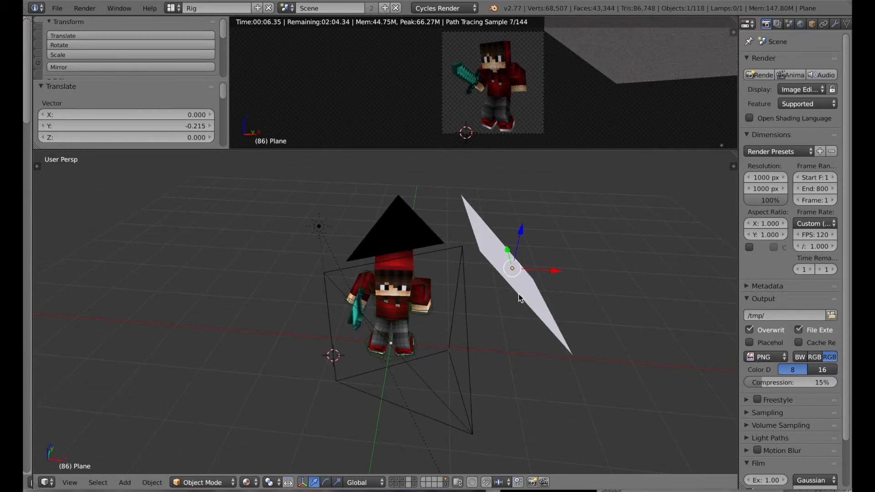
# Step: Give the plane a new material and set its surface shader to Emission
pyautogui.click(783, 25)
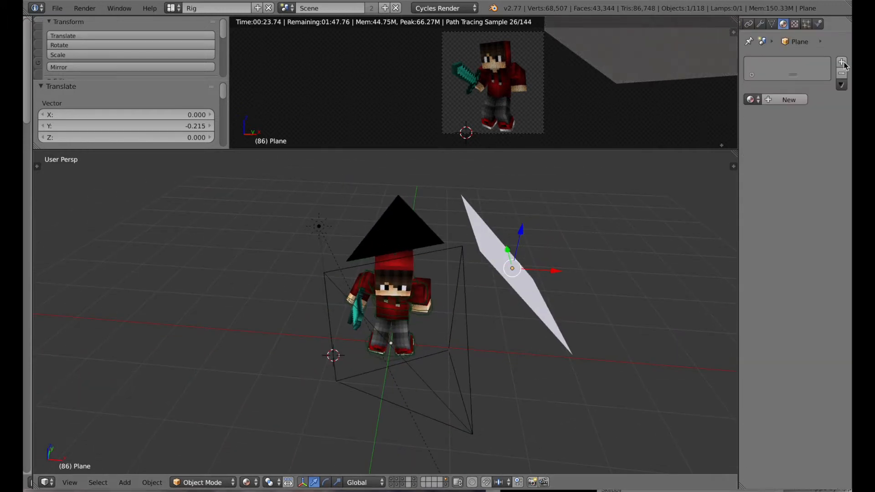
pyautogui.click(780, 100)
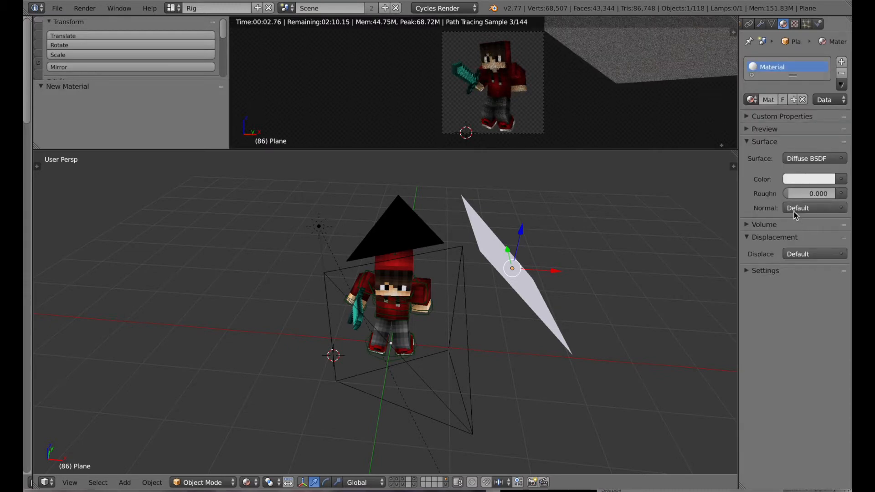
pyautogui.click(803, 159)
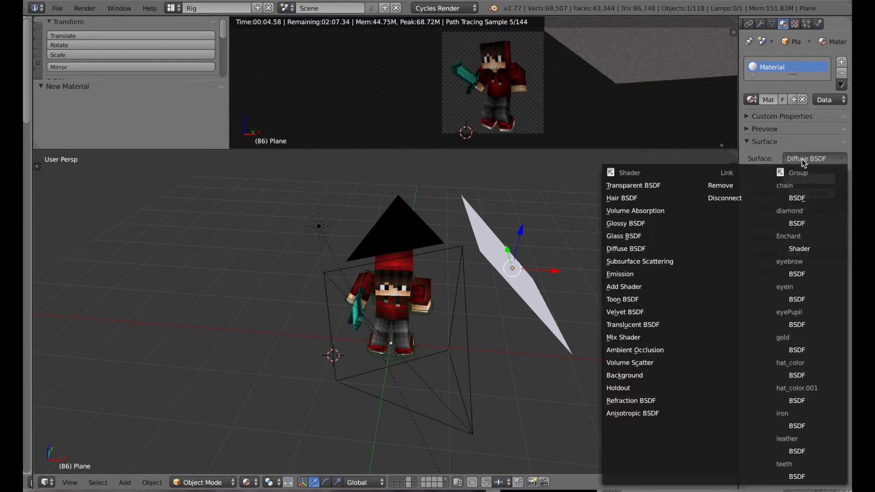
pyautogui.click(799, 158)
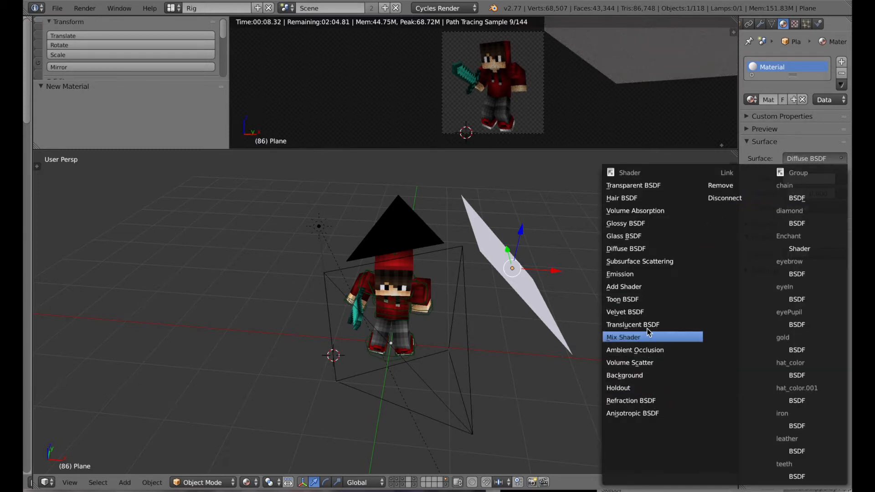
pyautogui.click(633, 276)
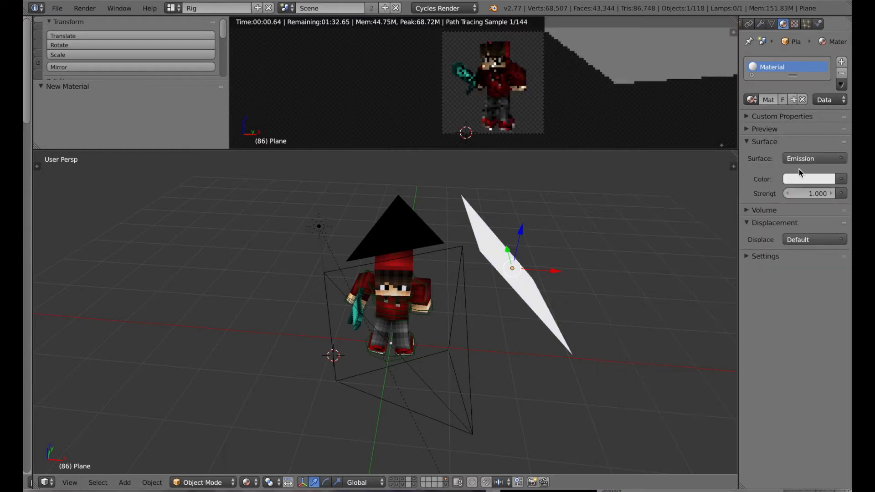
# Step: Set the plane's emission color to light blue (R 0.288, G 0.399, B 0.800) and its strength to 5
pyautogui.click(797, 179)
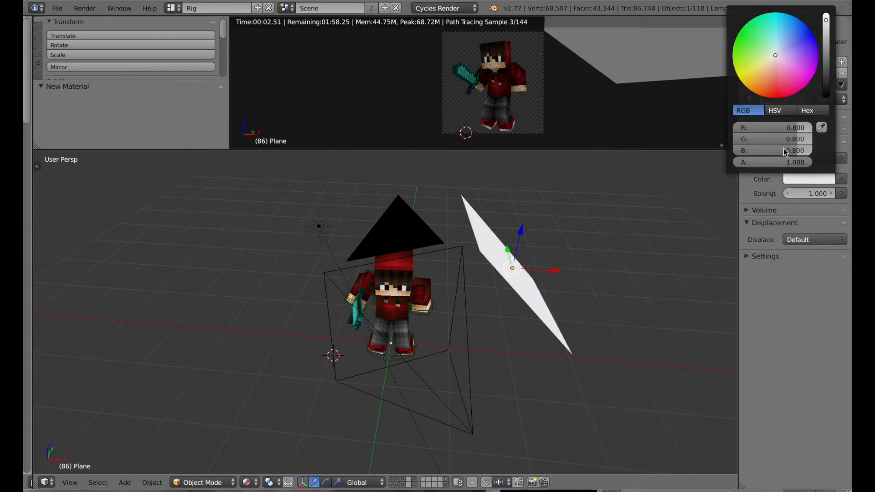
pyautogui.click(815, 180)
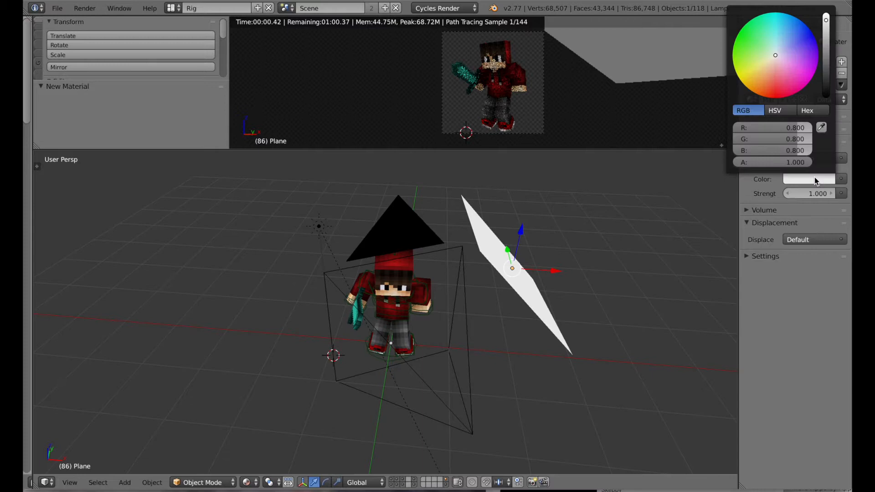
pyautogui.moveTo(776, 55); pyautogui.dragTo(786, 44)
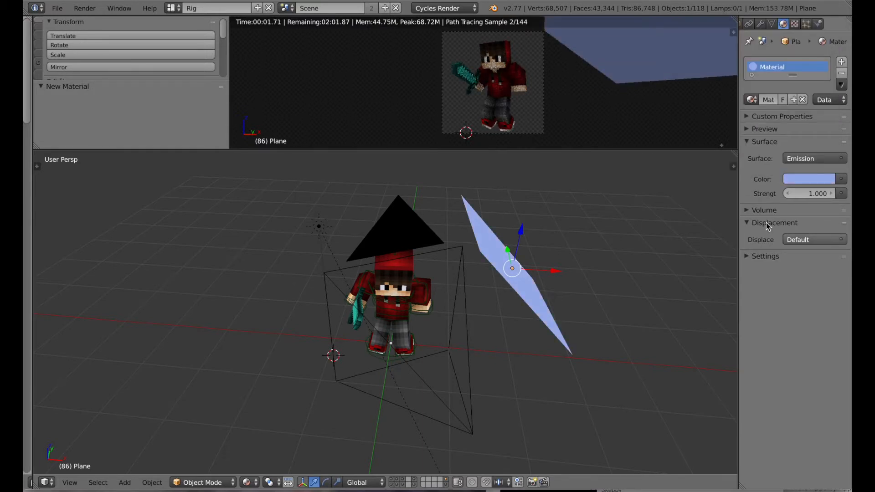
pyautogui.click(805, 193)
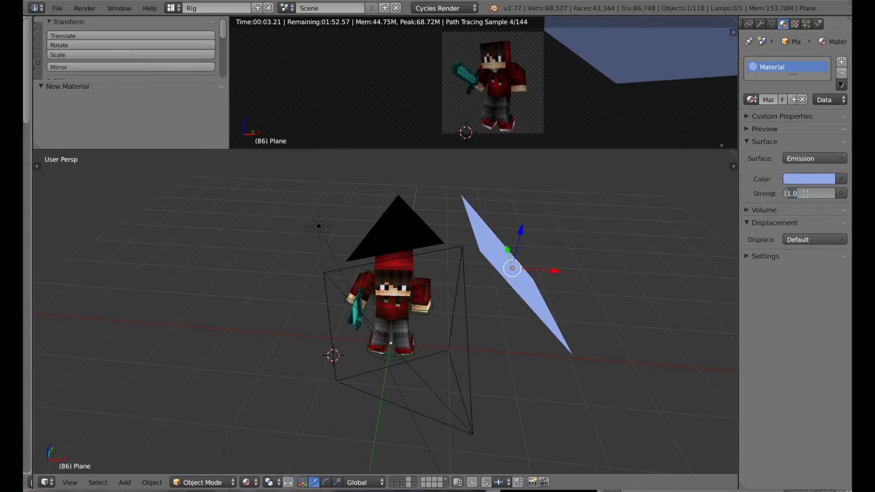
pyautogui.press('Return')
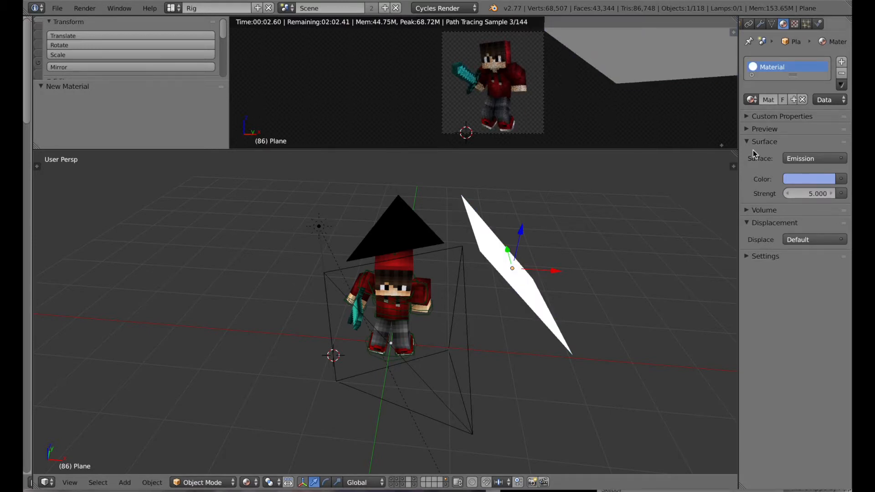
# Step: Change the plane's emission color to a more saturated blue and set its strength to 15
pyautogui.click(811, 183)
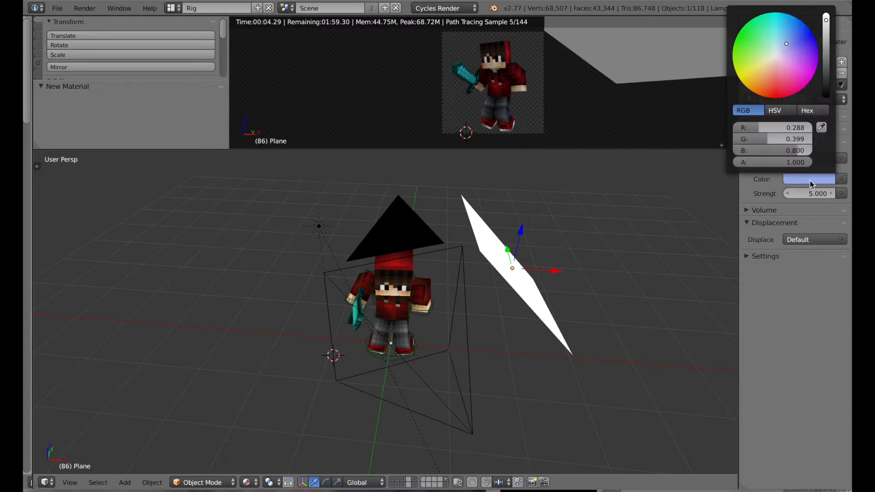
pyautogui.click(798, 39)
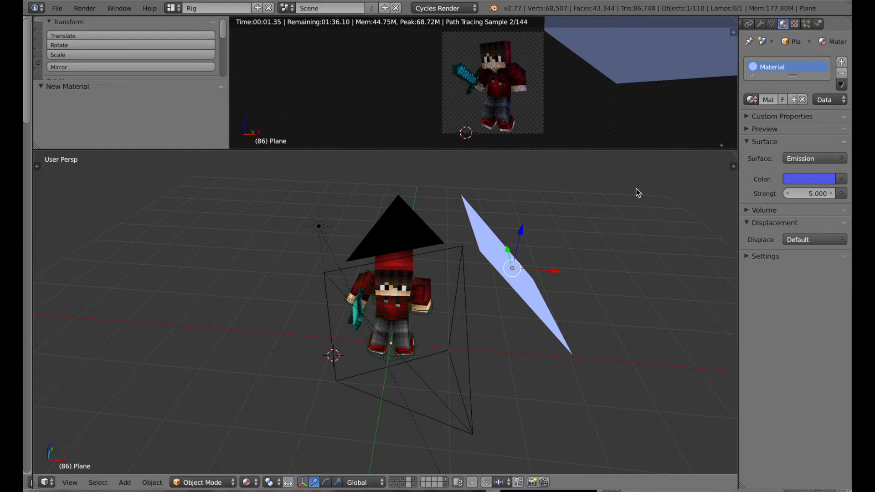
pyautogui.click(811, 197)
pyautogui.write('15')
pyautogui.press('Return')
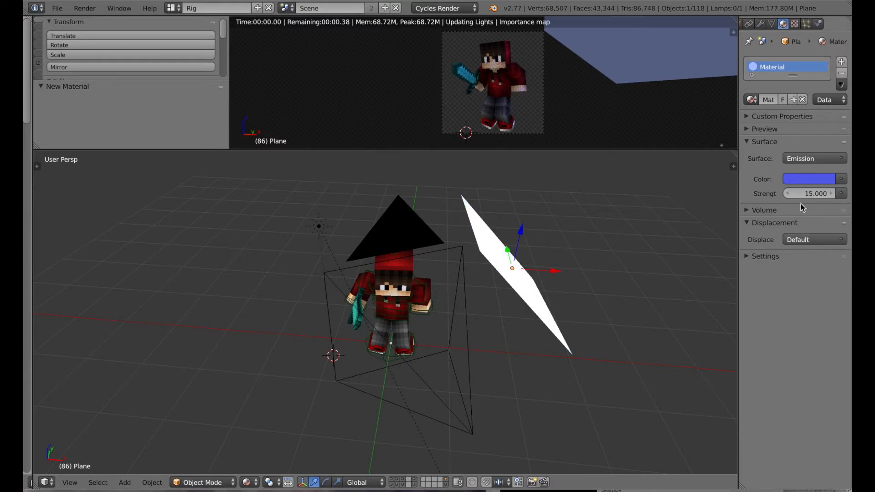
# Step: Lighten the plane's emission color to a softer blue with R 0.142, G 0.181, B 0.800
pyautogui.click(805, 179)
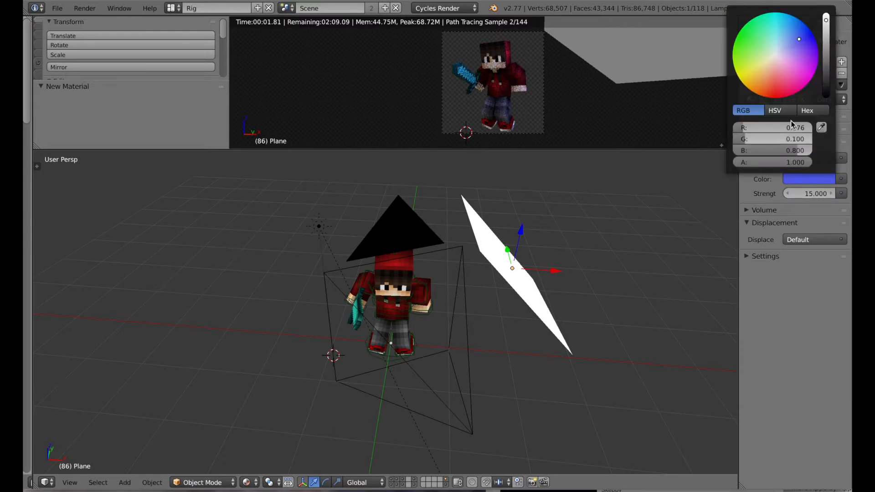
pyautogui.moveTo(798, 39); pyautogui.dragTo(795, 42)
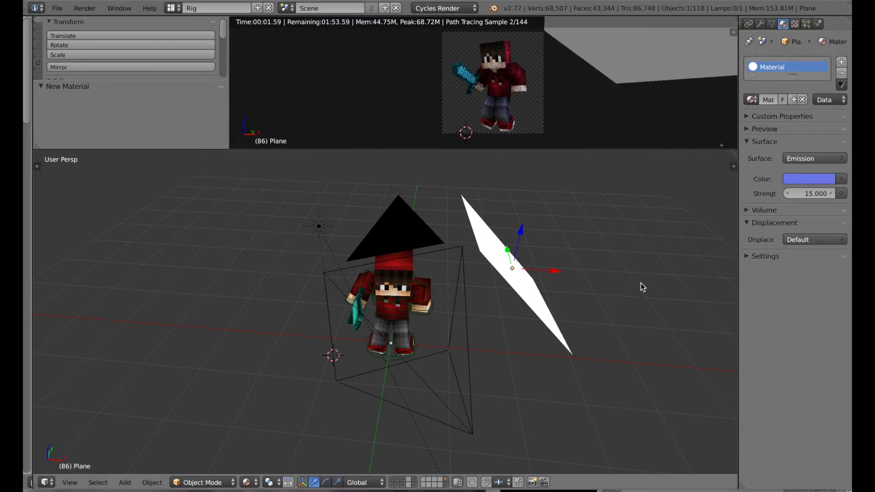
pyautogui.scroll(5, 542, 302)
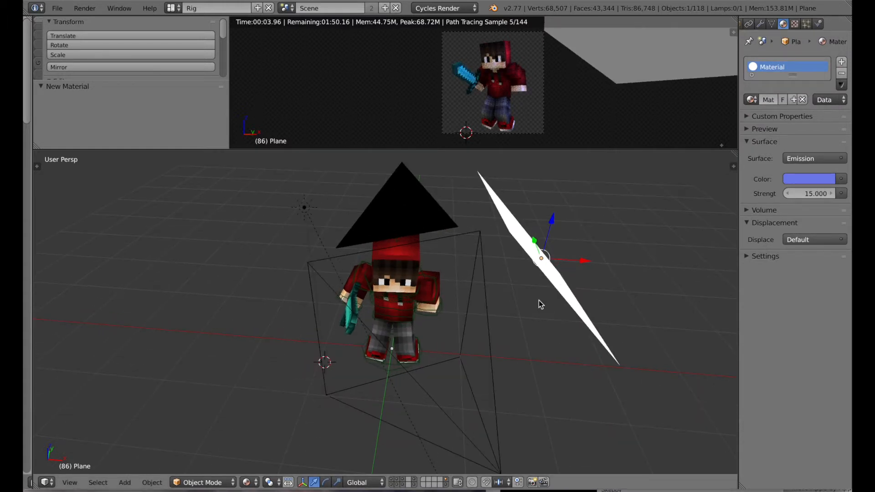
pyautogui.click(801, 176)
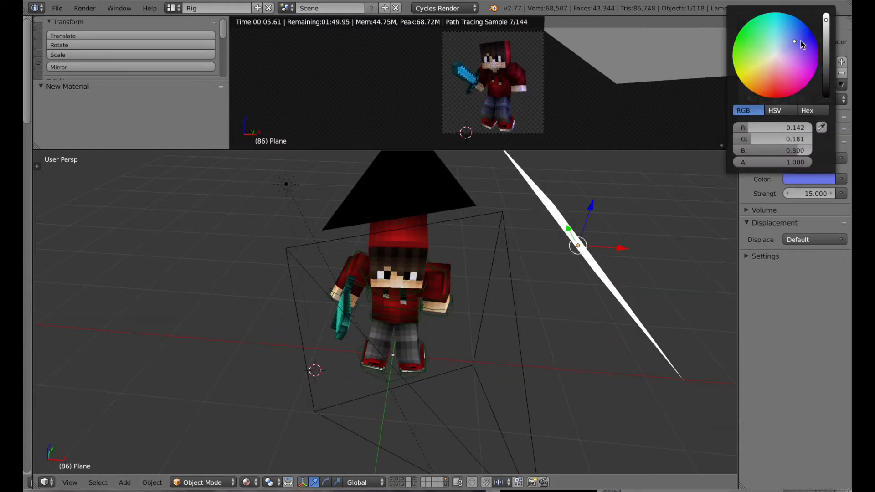
pyautogui.scroll(-2, 308, 230)
# Step: Select the Sun lamp and change its emission color from white to a saturated green
pyautogui.rightClick(314, 229)
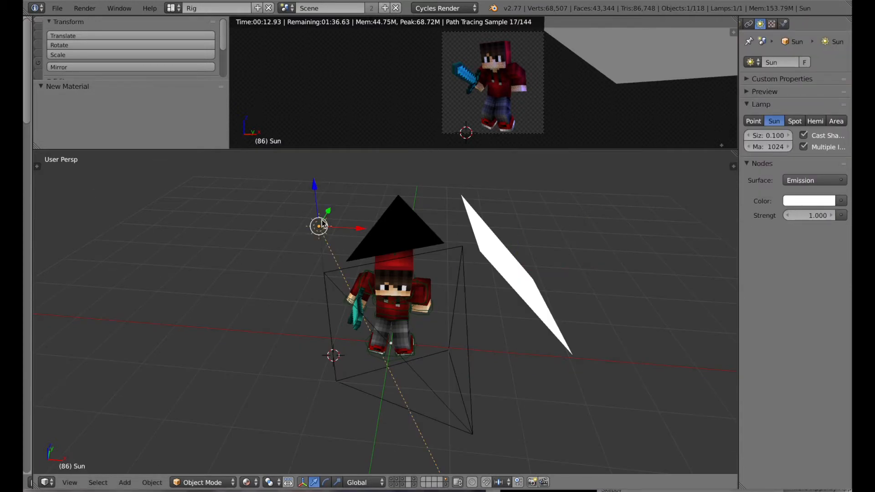
pyautogui.click(793, 201)
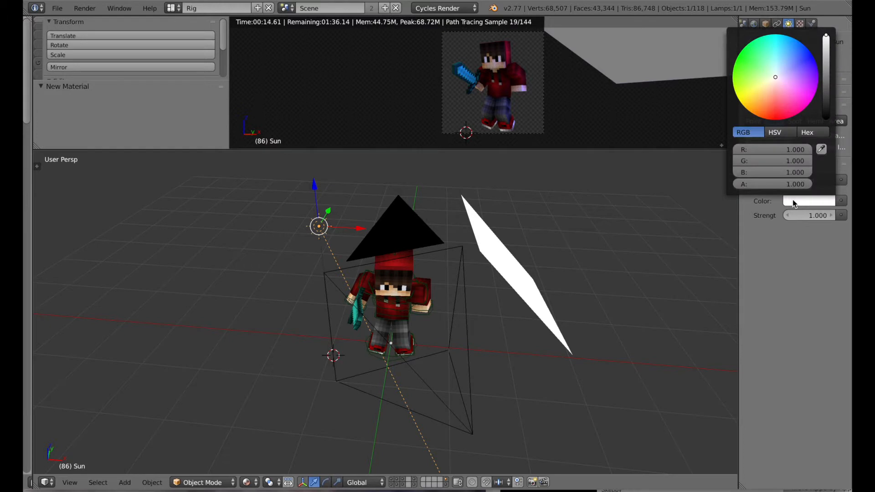
pyautogui.click(759, 63)
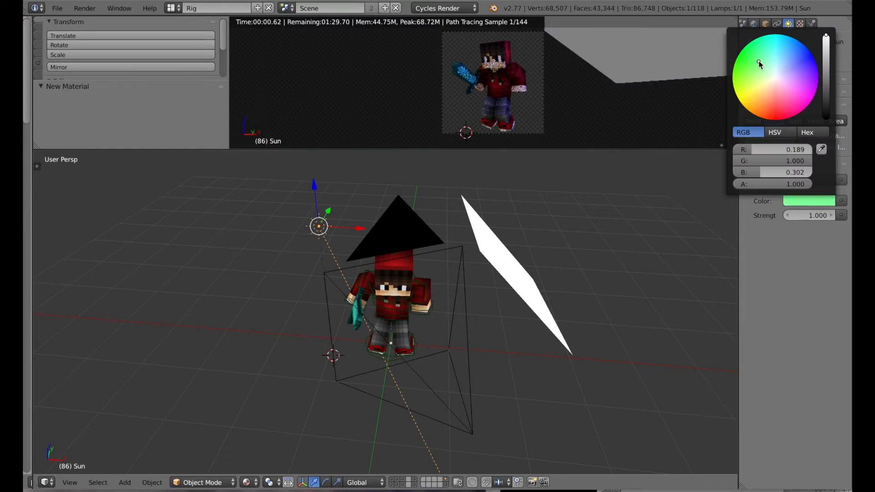
pyautogui.click(759, 61)
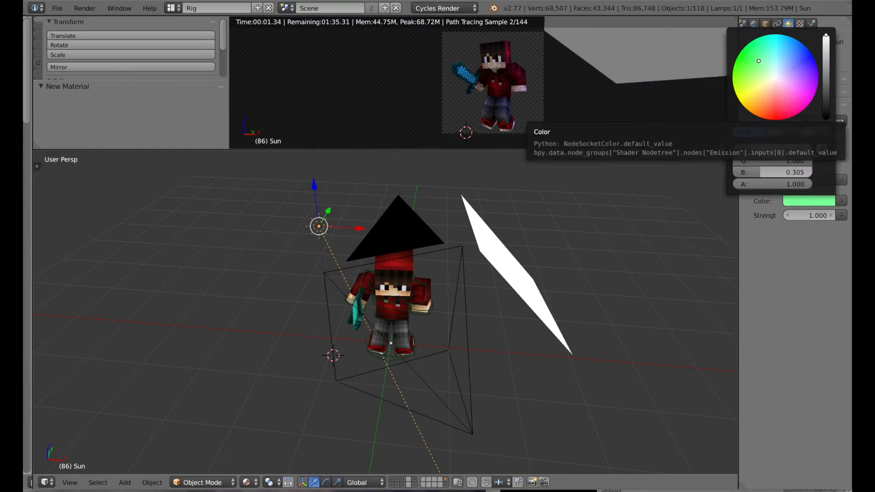
pyautogui.click(756, 51)
pyautogui.moveTo(758, 49); pyautogui.dragTo(750, 51)
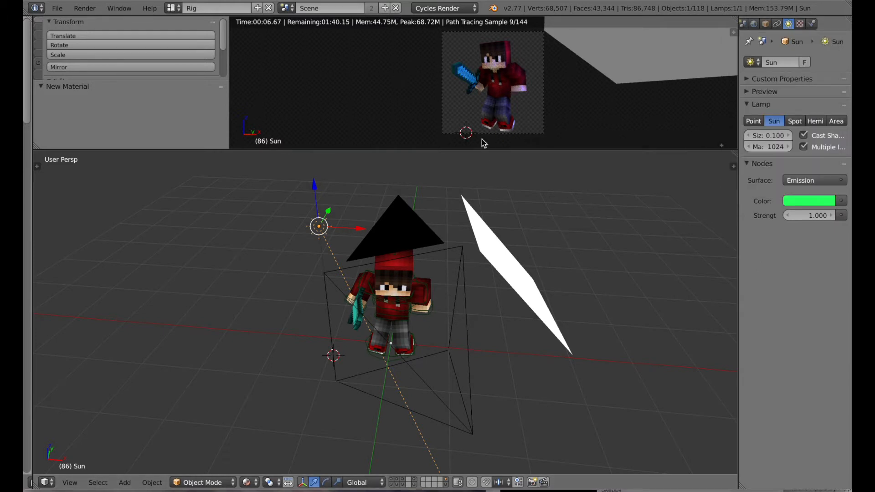
# Step: Set the Sun lamp's strength to 3 and shift the lamp -0.912 along Y
pyautogui.click(804, 220)
pyautogui.write('10')
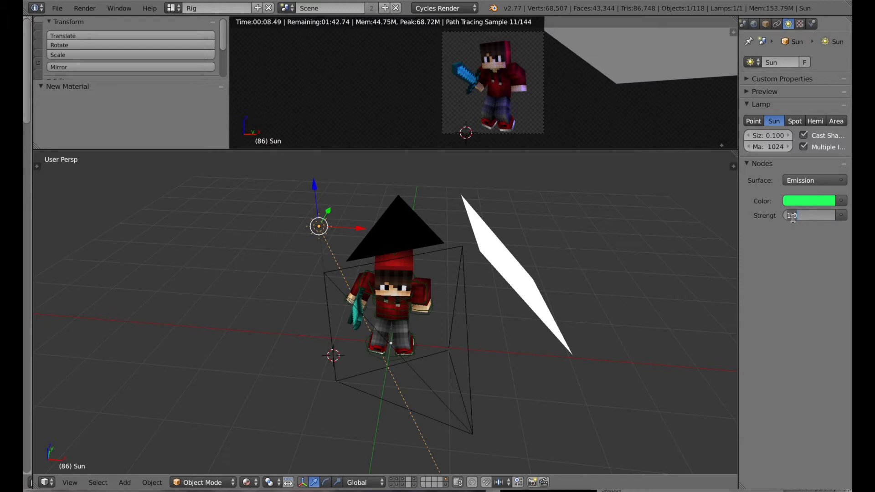
pyautogui.press('BackSpace')
pyautogui.press('BackSpace')
pyautogui.write('5')
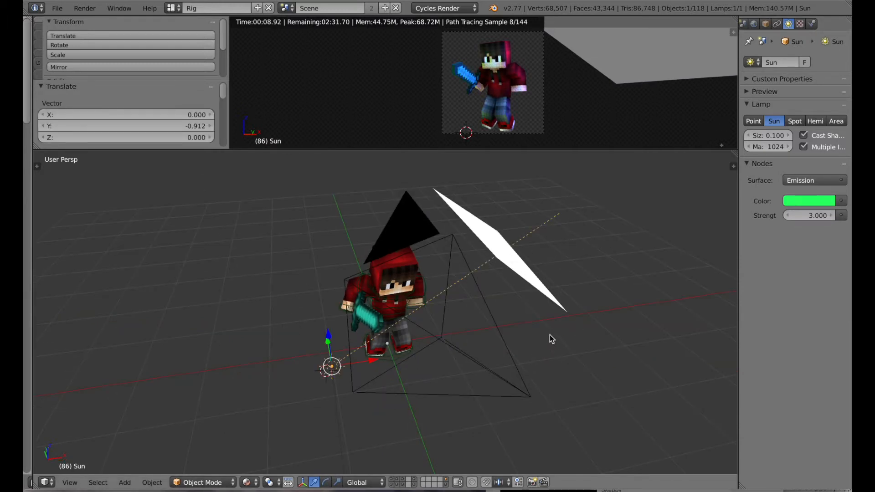
# Step: Add a Point lamp to the scene
pyautogui.moveTo(551, 339); pyautogui.dragTo(529, 324, button='middle')
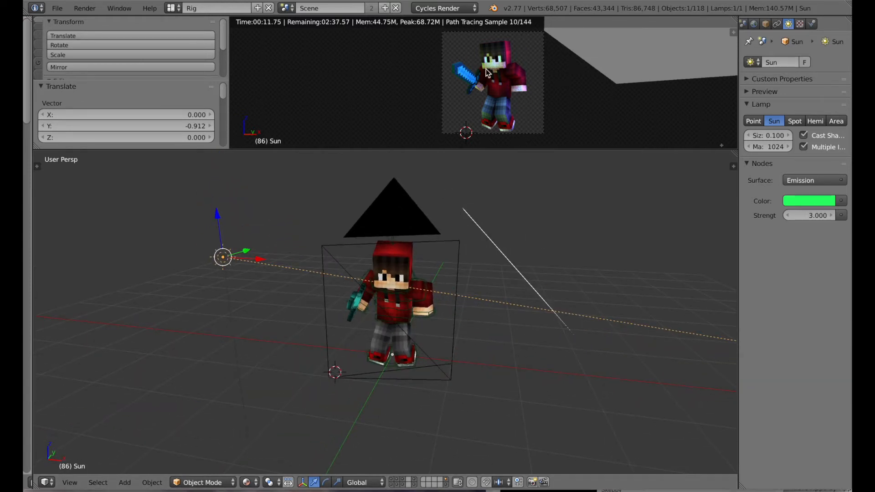
pyautogui.moveTo(461, 408); pyautogui.dragTo(444, 419, button='middle')
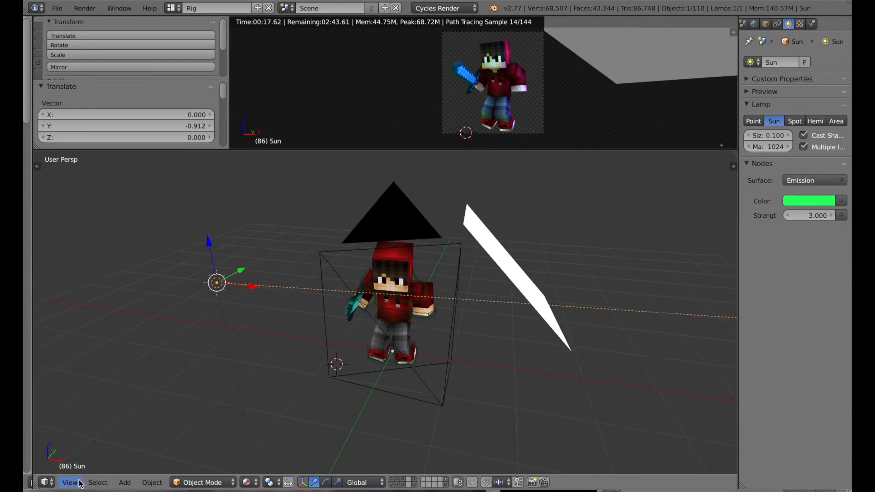
pyautogui.click(124, 482)
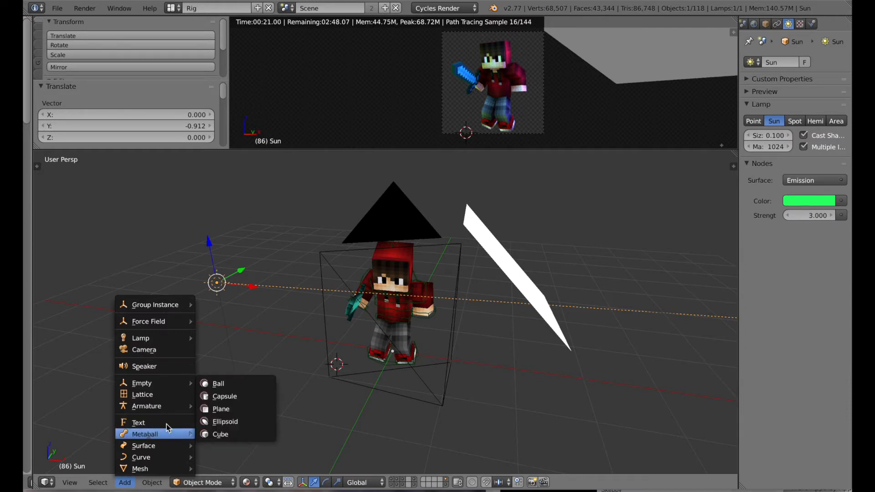
pyautogui.moveTo(160, 341)
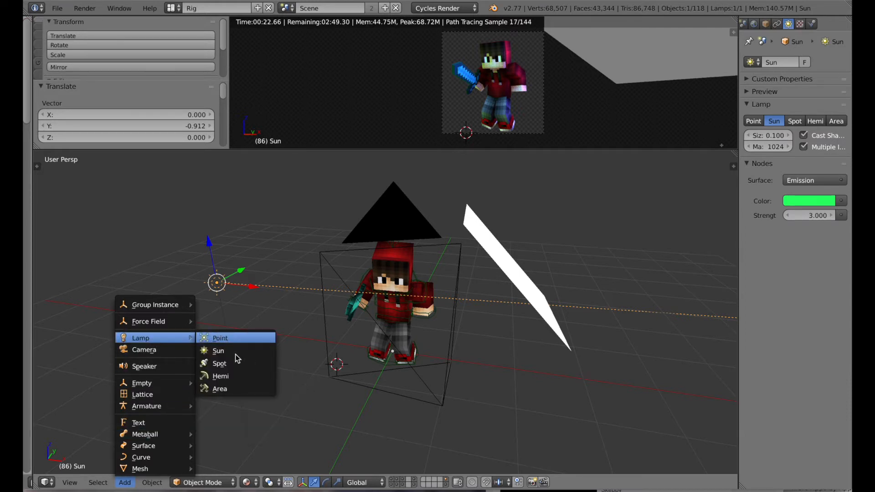
pyautogui.click(221, 341)
# Step: Position the new Point lamp at the character's sword, finishing with moves of 0.323 along Z and 0.653 along X
pyautogui.moveTo(335, 334); pyautogui.dragTo(345, 271)
pyautogui.moveTo(248, 378); pyautogui.dragTo(353, 383, button='middle')
pyautogui.moveTo(327, 374); pyautogui.dragTo(387, 373)
pyautogui.moveTo(534, 422); pyautogui.dragTo(470, 391, button='middle')
pyautogui.moveTo(327, 296); pyautogui.dragTo(334, 274)
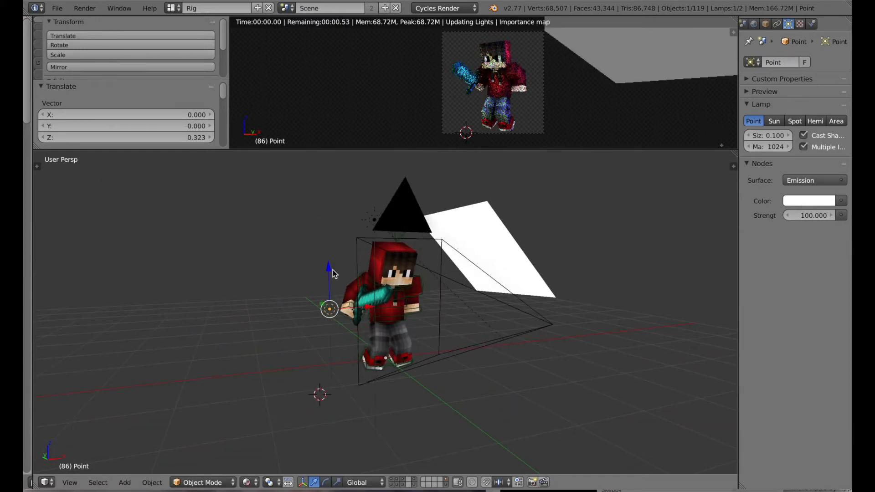
pyautogui.moveTo(369, 301); pyautogui.dragTo(417, 317)
pyautogui.moveTo(455, 366); pyautogui.dragTo(395, 302, button='middle')
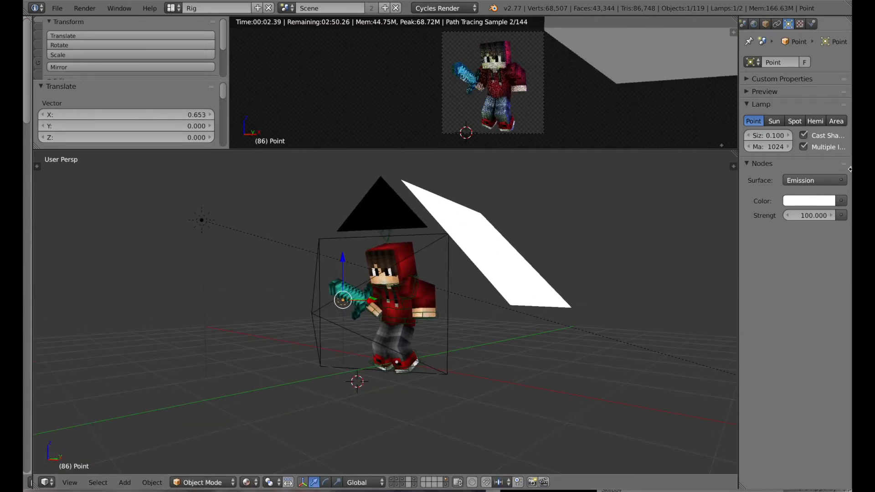
# Step: Set the Point lamp's color to purple (R 0.315, G 0.009, B 1.000) and its strength to 10
pyautogui.click(810, 201)
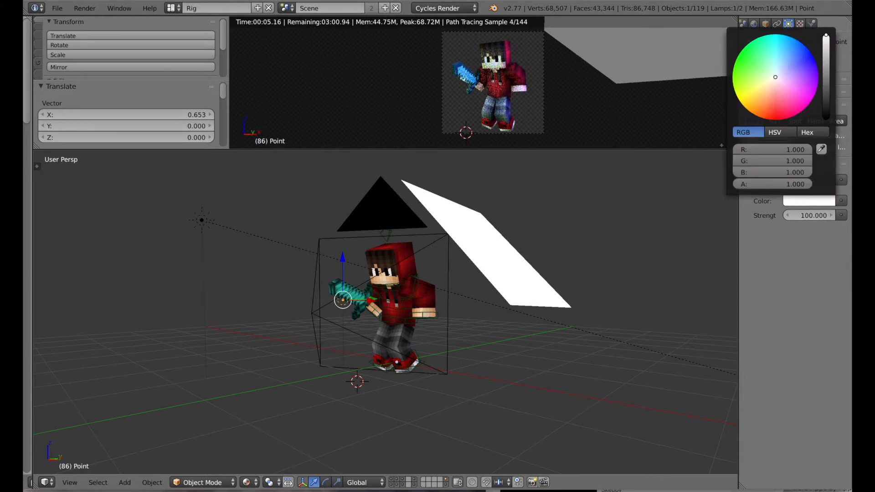
pyautogui.click(804, 99)
pyautogui.click(801, 102)
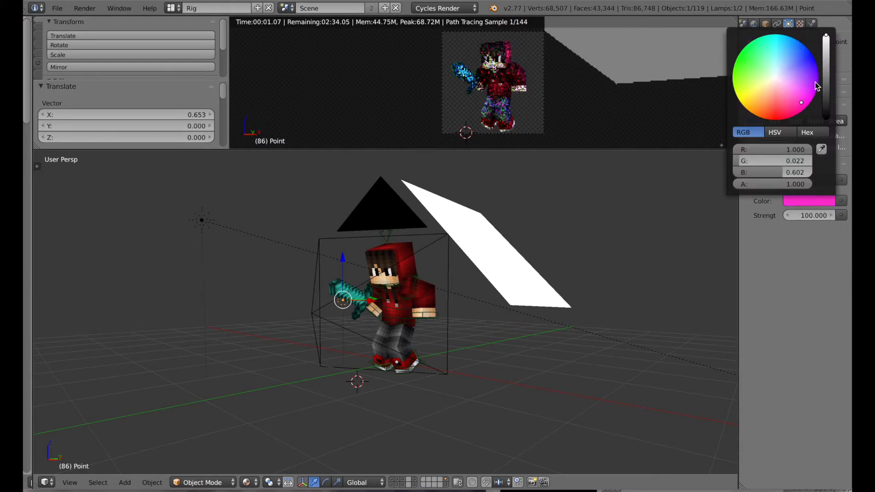
pyautogui.click(813, 86)
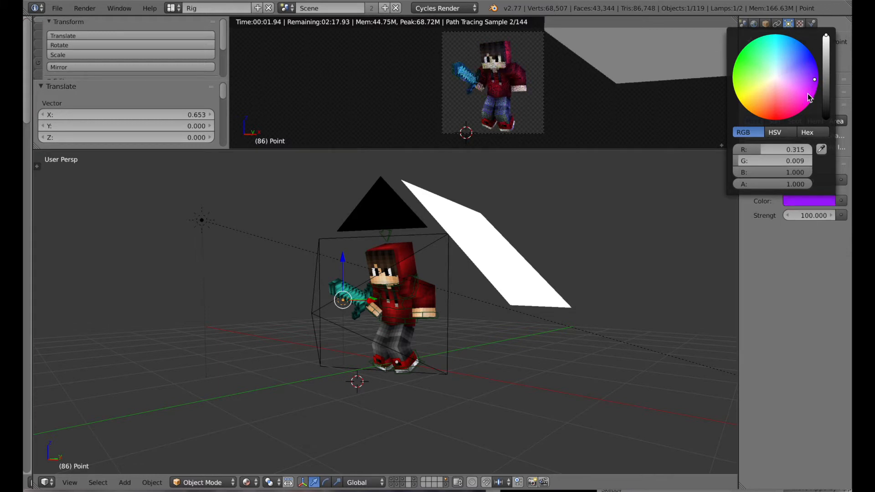
pyautogui.click(802, 216)
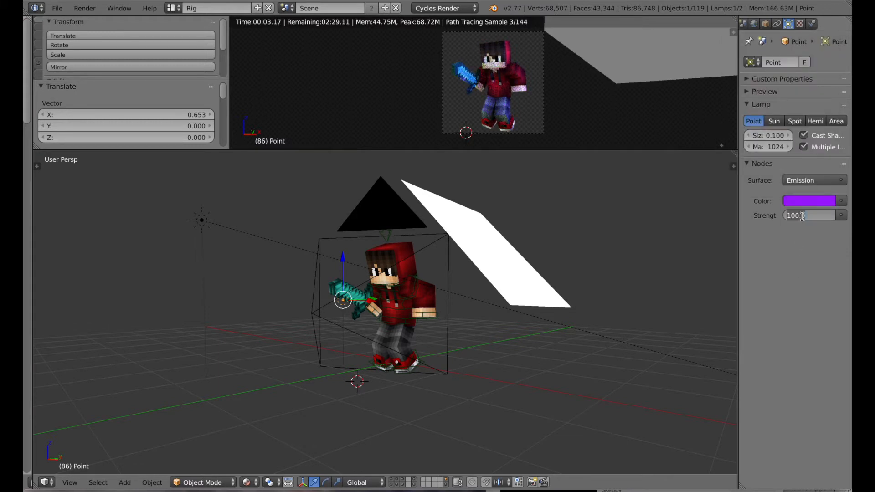
pyautogui.write('10')
pyautogui.press('Return')
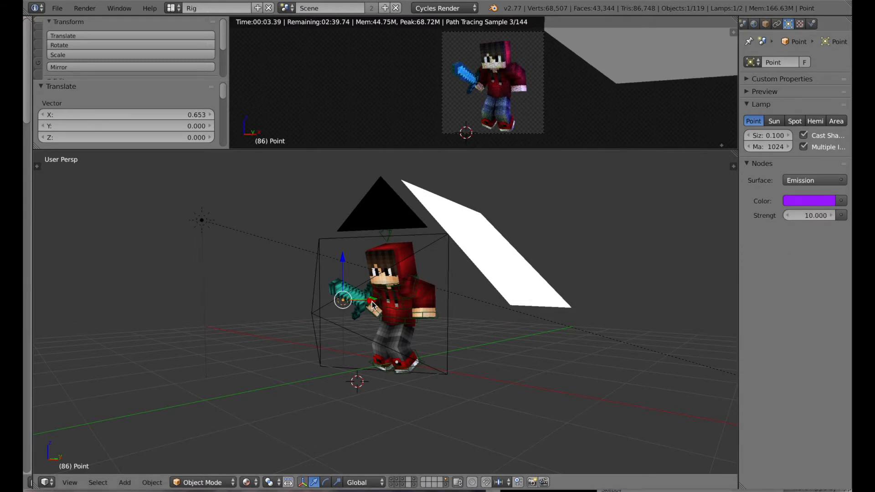
# Step: Fine-tune the Point lamp on the sword blade: 0.140 along X, 0.087 and another 0.042 up along Z, and -0.090 along Y
pyautogui.moveTo(370, 305); pyautogui.dragTo(376, 305)
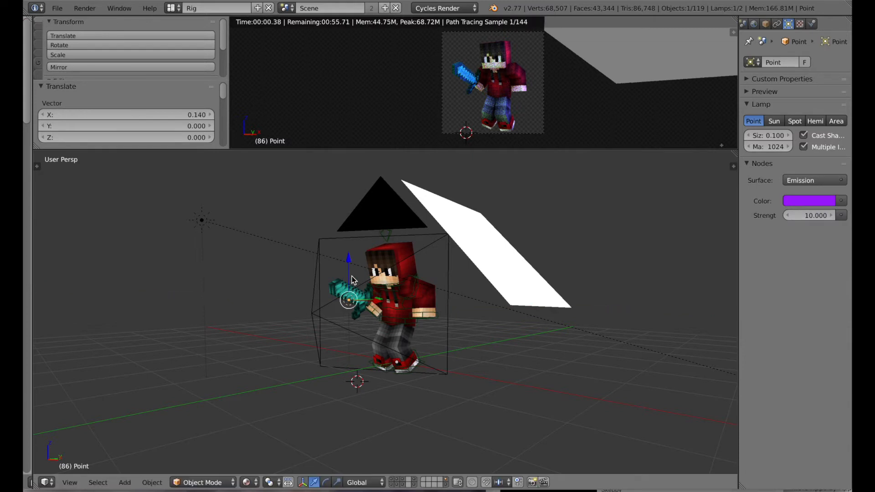
pyautogui.moveTo(349, 266); pyautogui.dragTo(346, 258)
pyautogui.moveTo(365, 321); pyautogui.dragTo(292, 386, button='middle')
pyautogui.scroll(-3, 360, 318)
pyautogui.scroll(8, 353, 308)
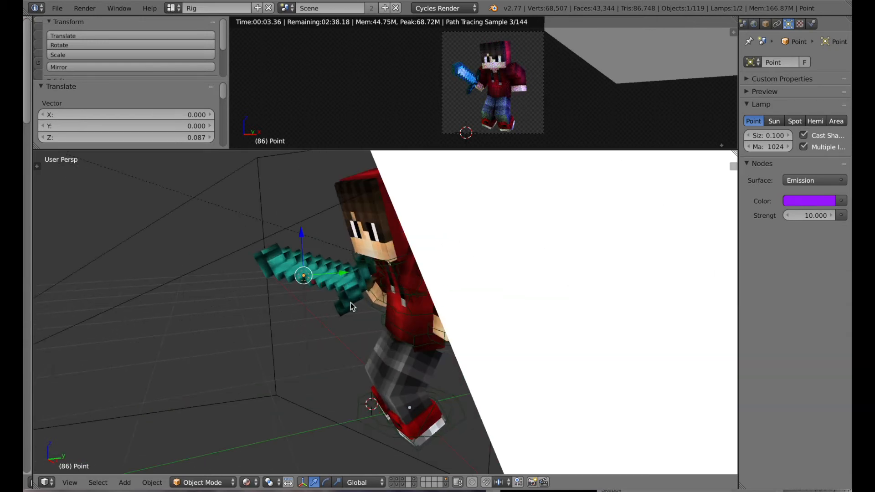
pyautogui.moveTo(237, 215); pyautogui.dragTo(240, 205)
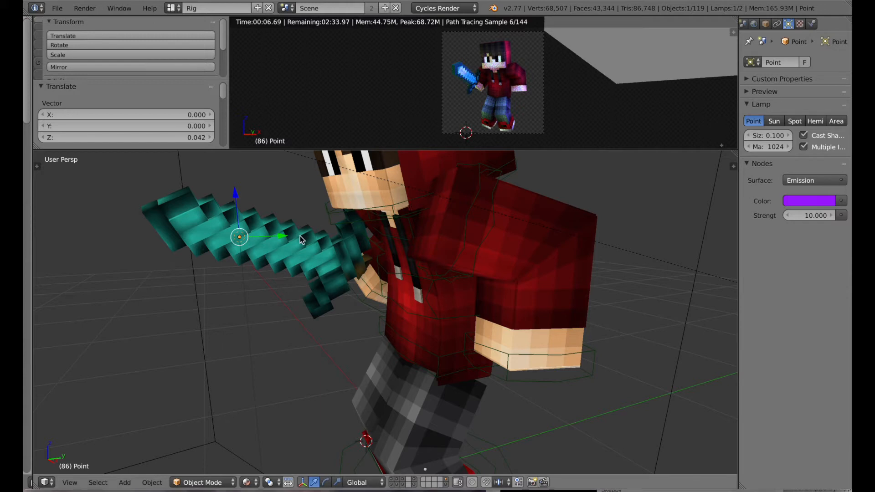
pyautogui.press('g')
pyautogui.press('y')
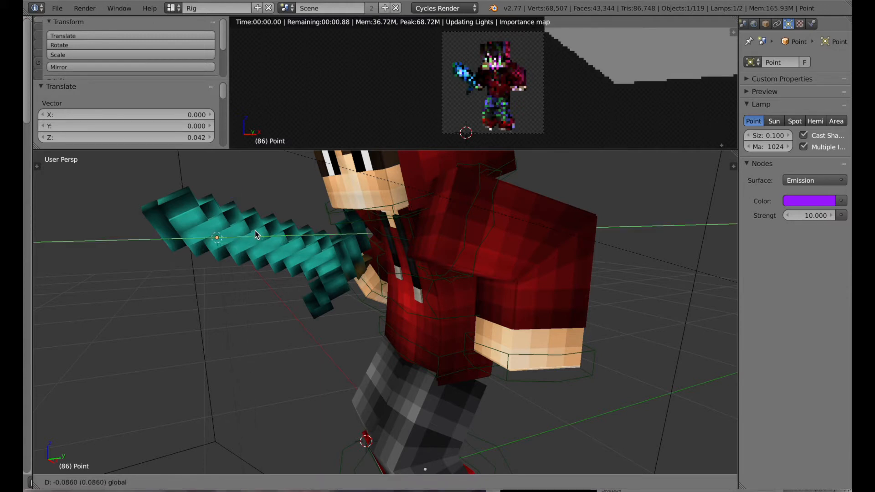
pyautogui.click(254, 230)
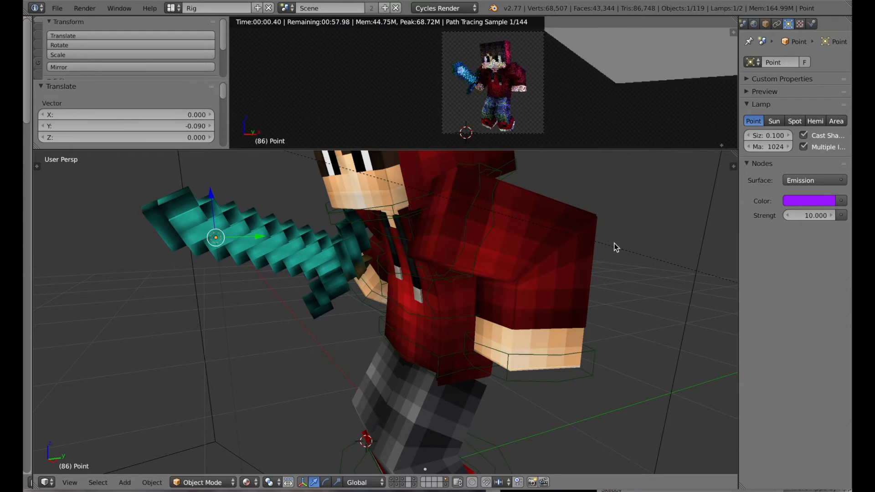
pyautogui.scroll(-6, 616, 248)
pyautogui.moveTo(255, 405)
pyautogui.mouseDown(button='middle')
pyautogui.moveTo(287, 416)
pyautogui.moveTo(262, 412)
pyautogui.mouseUp(button='middle')
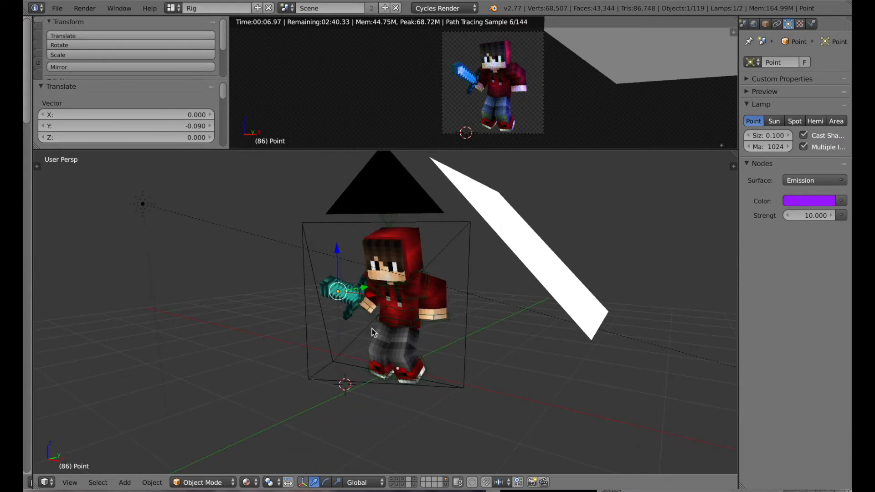
pyautogui.scroll(-2, 371, 328)
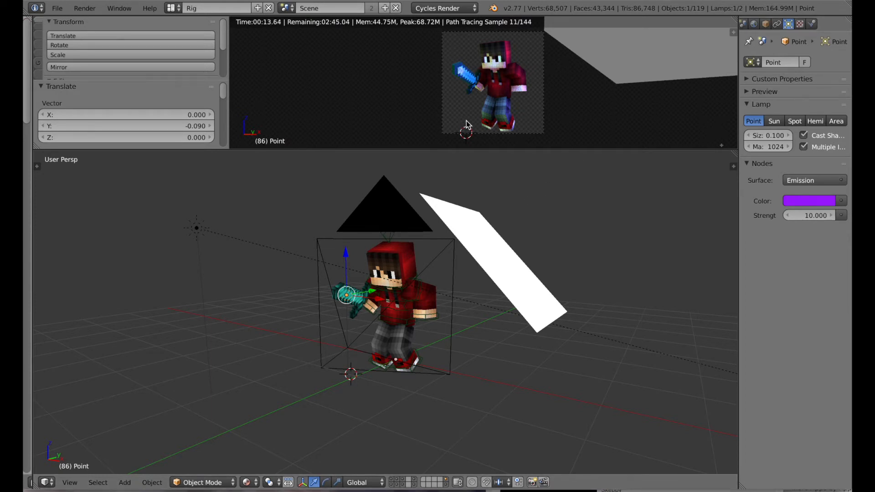
# Step: Check the render settings for the resolution, PNG output format and the film's transparent background option
pyautogui.scroll(5, 770, 25)
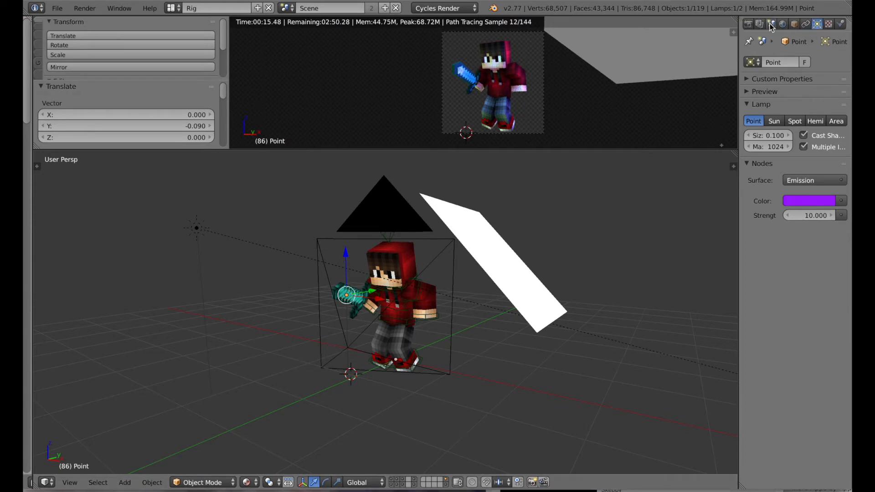
pyautogui.click(770, 24)
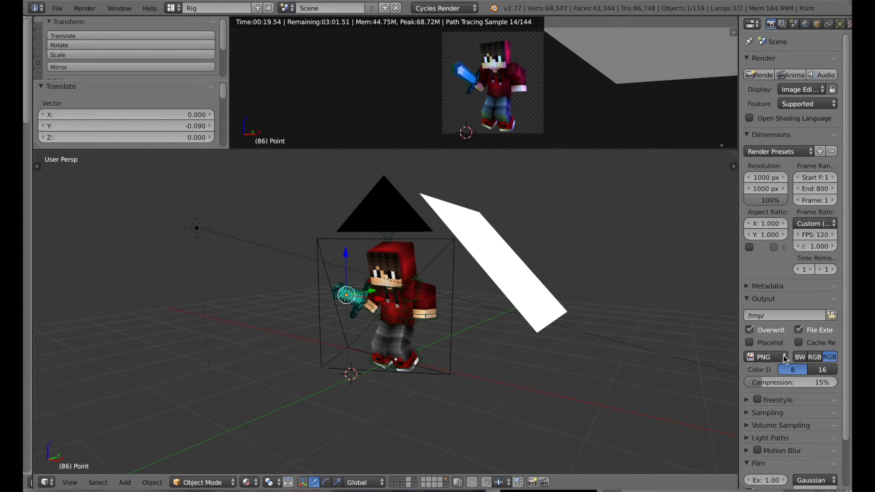
pyautogui.scroll(-2, 753, 419)
pyautogui.scroll(-1, 752, 419)
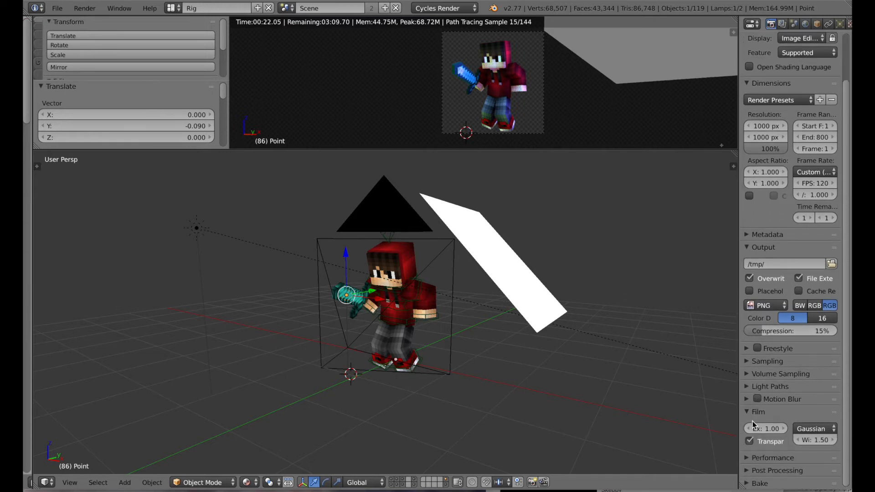
pyautogui.click(749, 412)
pyautogui.click(748, 412)
pyautogui.click(749, 441)
pyautogui.scroll(3, 780, 366)
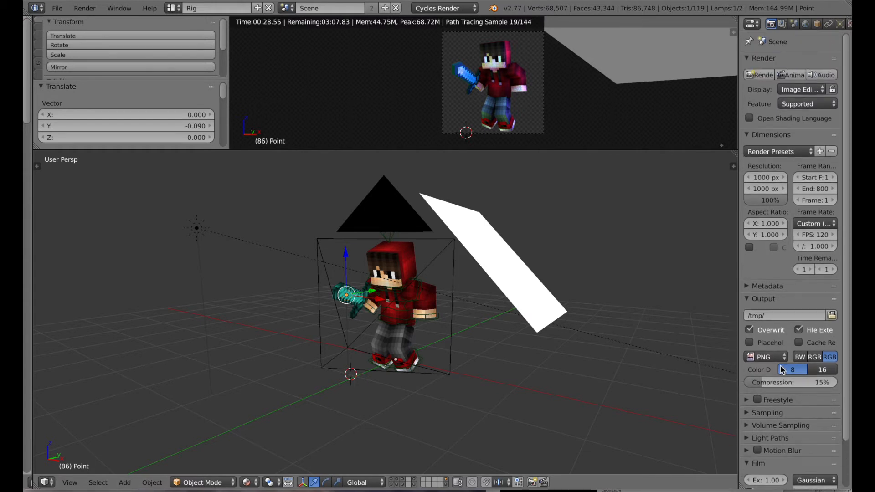
pyautogui.moveTo(469, 414); pyautogui.dragTo(367, 437, button='middle')
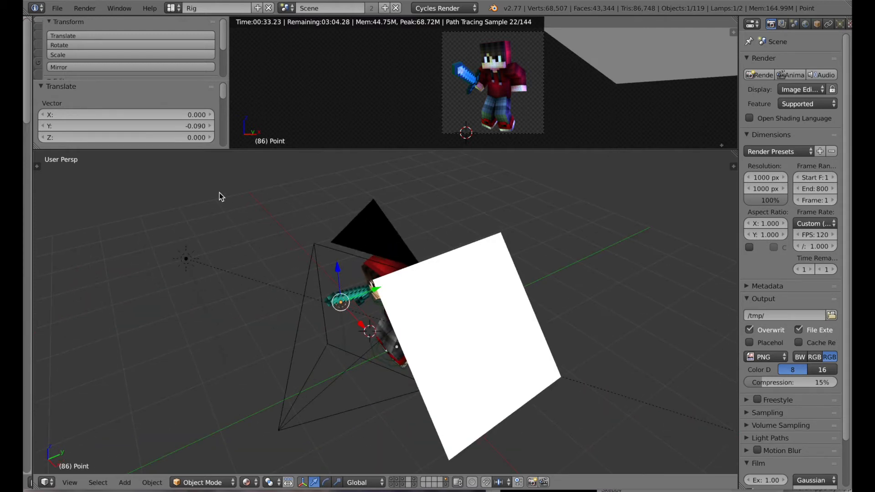
pyautogui.moveTo(184, 397); pyautogui.dragTo(215, 389, button='middle')
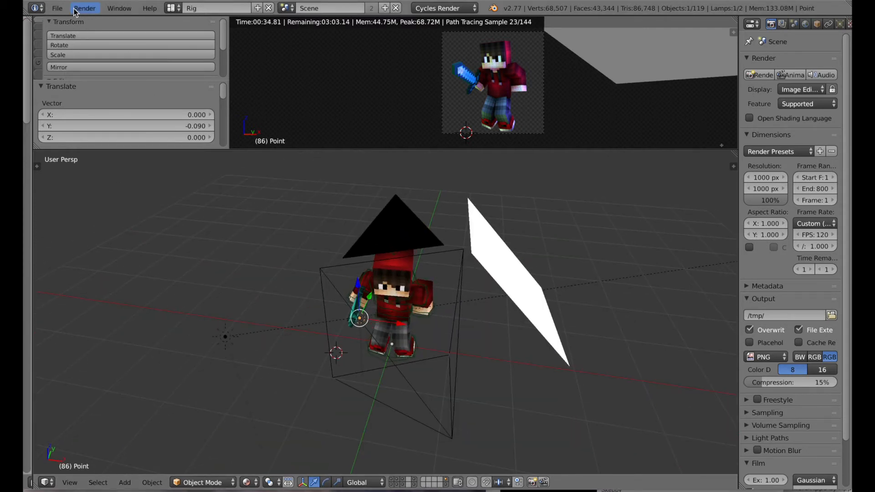
# Step: Render the current frame and save the result to the Desktop as Tutorial image.png
pyautogui.click(87, 13)
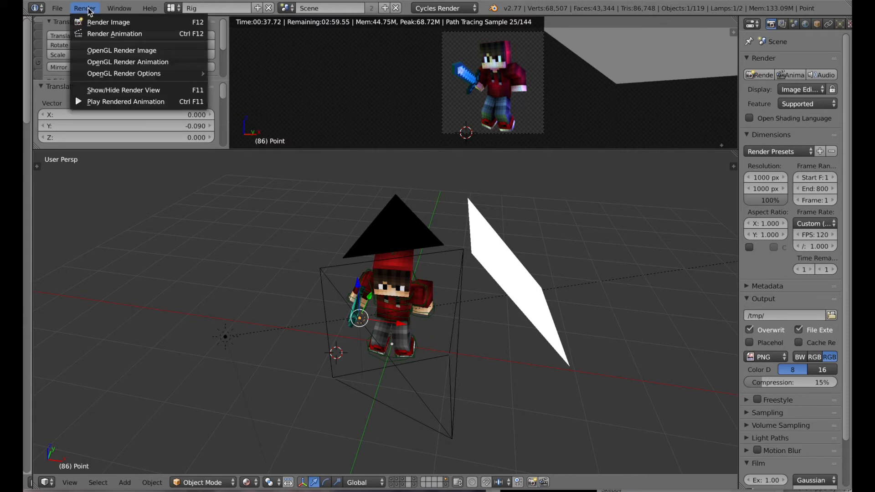
pyautogui.click(92, 23)
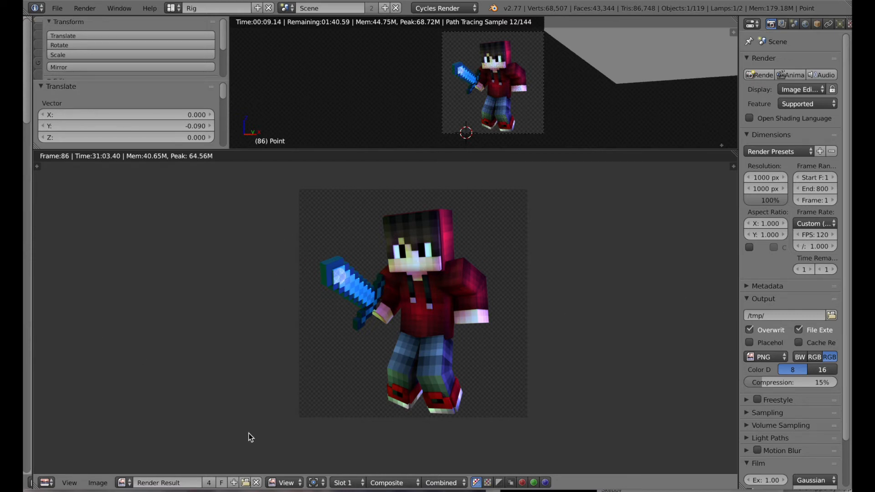
pyautogui.click(98, 483)
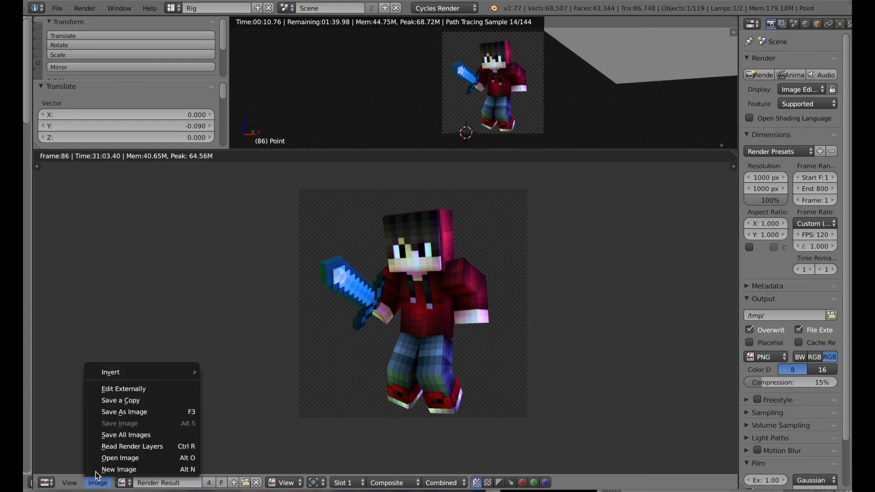
pyautogui.click(133, 412)
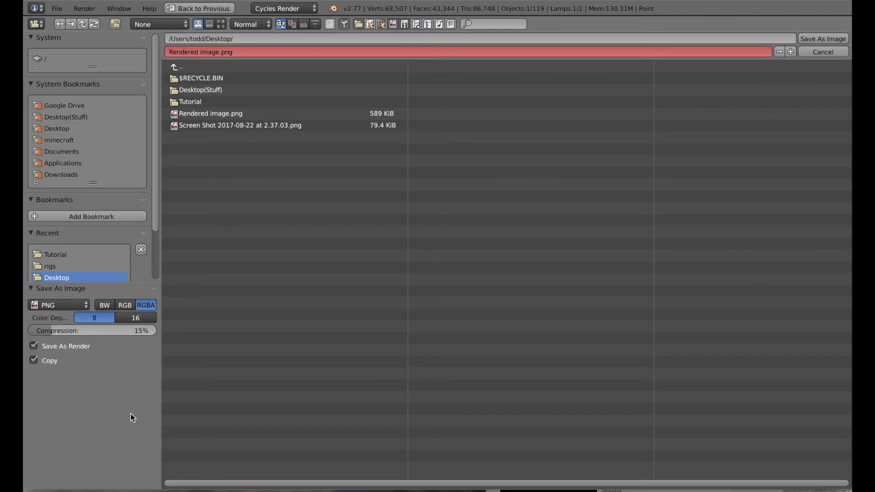
pyautogui.click(217, 51)
pyautogui.moveTo(218, 52); pyautogui.dragTo(146, 51)
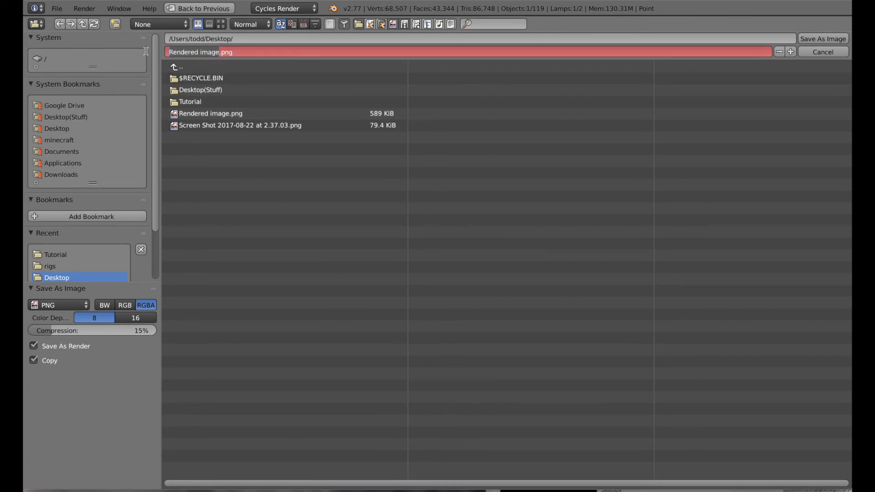
pyautogui.press('BackSpace')
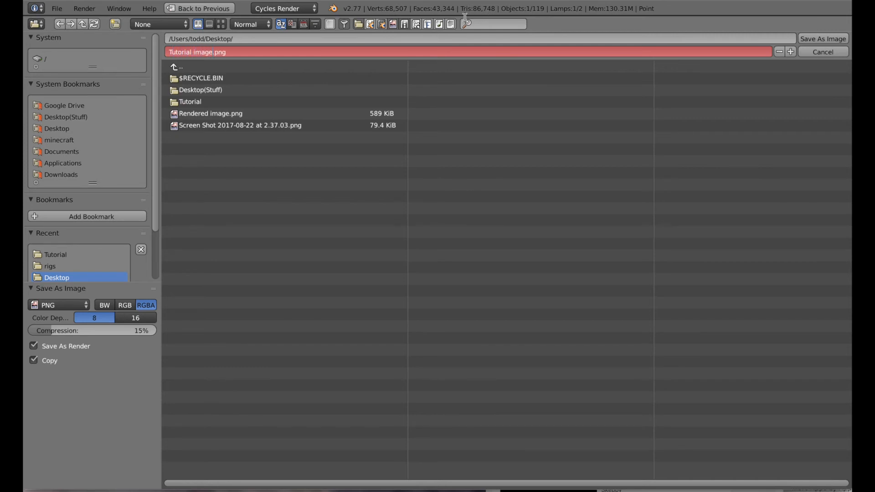
pyautogui.press('Return')
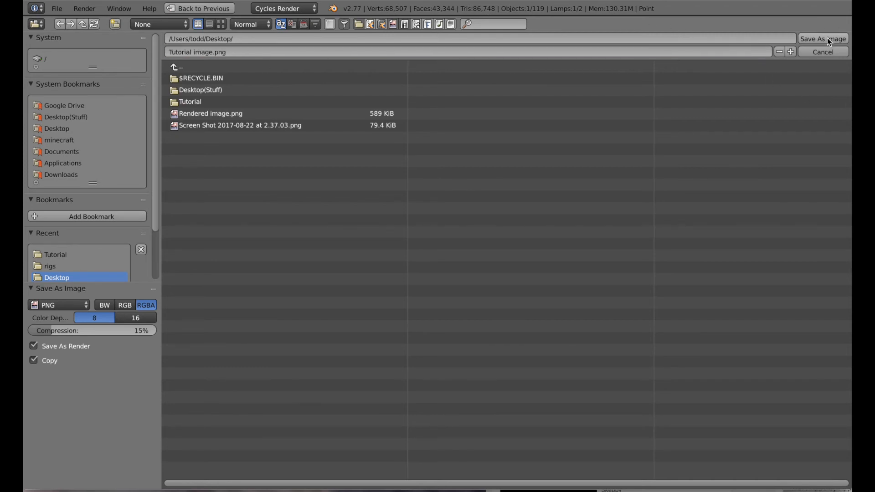
pyautogui.click(827, 39)
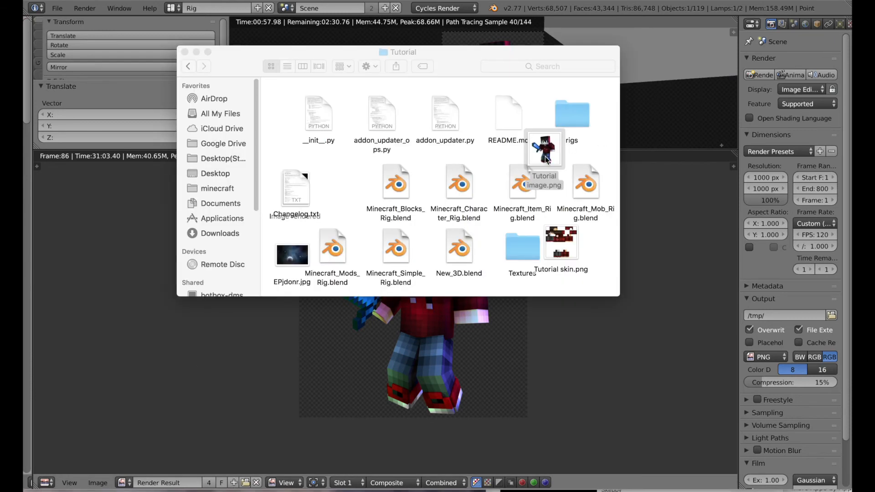
# Step: Open Tutorial image.png from the Tutorial folder in Preview and examine the lighting on the sword blade
pyautogui.moveTo(548, 155); pyautogui.dragTo(548, 149)
pyautogui.doubleClick(547, 151)
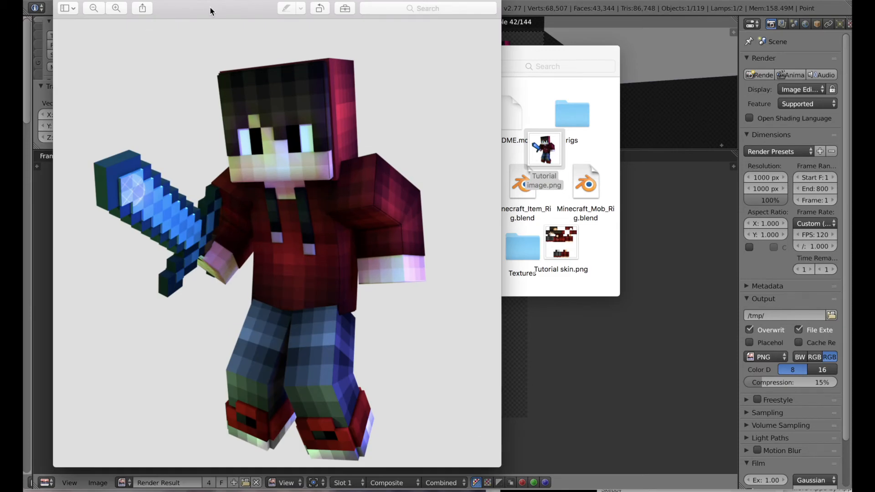
pyautogui.moveTo(209, 7); pyautogui.dragTo(542, 8)
pyautogui.moveTo(457, 176)
pyautogui.mouseDown()
pyautogui.moveTo(476, 220)
pyautogui.moveTo(465, 182)
pyautogui.moveTo(450, 171)
pyautogui.mouseUp()
pyautogui.click(477, 247)
pyautogui.click(493, 234)
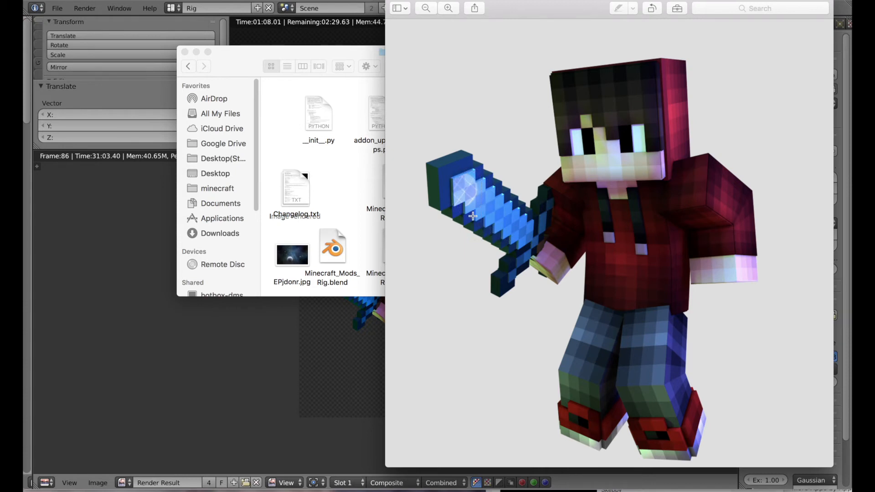
pyautogui.moveTo(473, 206)
pyautogui.mouseDown()
pyautogui.moveTo(438, 172)
pyautogui.moveTo(482, 192)
pyautogui.moveTo(461, 217)
pyautogui.moveTo(441, 162)
pyautogui.mouseUp()
pyautogui.click(507, 211)
pyautogui.click(493, 214)
# Step: Open the space background EPjdonr.jpg and paste a copy of the whole character render onto it
pyautogui.click(297, 251)
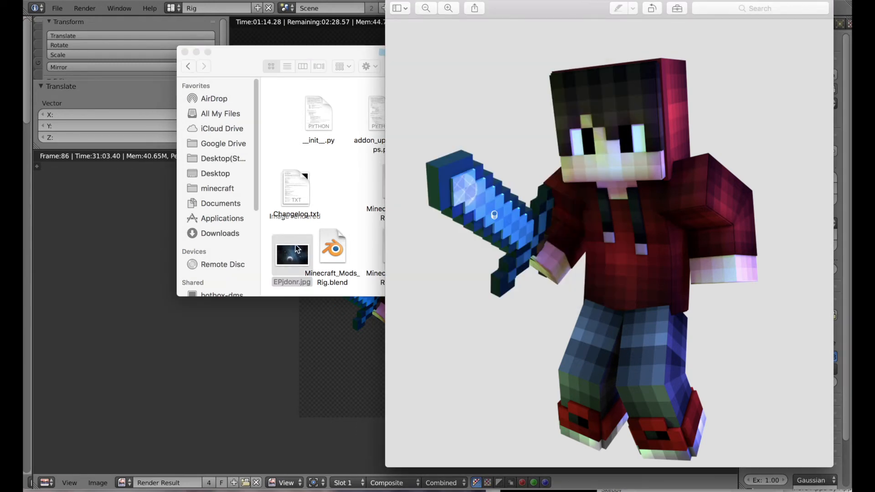
pyautogui.doubleClick(296, 248)
pyautogui.click(751, 222)
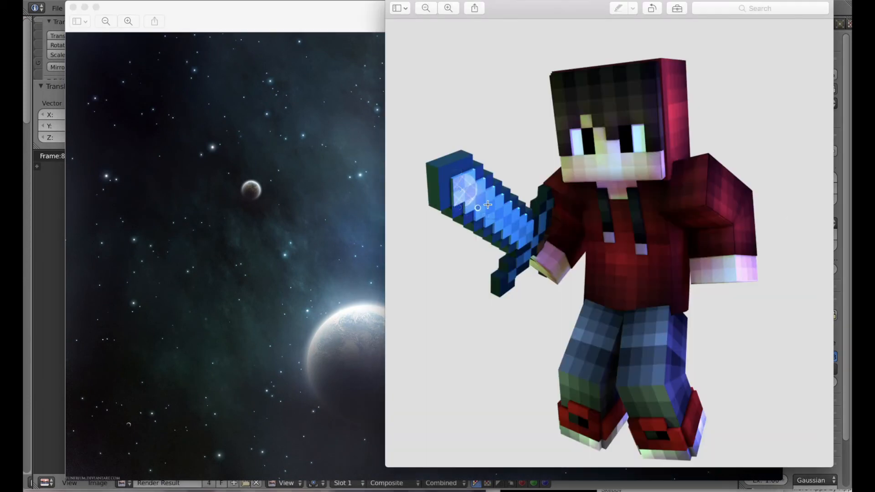
pyautogui.click(496, 272)
pyautogui.click(499, 389)
pyautogui.press('super+a')
pyautogui.click(305, 319)
pyautogui.press('super+v')
# Step: Shrink the pasted character and place it in the sky just above the large glowing planet
pyautogui.moveTo(440, 321); pyautogui.dragTo(481, 306)
pyautogui.moveTo(653, 231); pyautogui.dragTo(502, 245)
pyautogui.moveTo(401, 219); pyautogui.dragTo(463, 183)
pyautogui.click(497, 346)
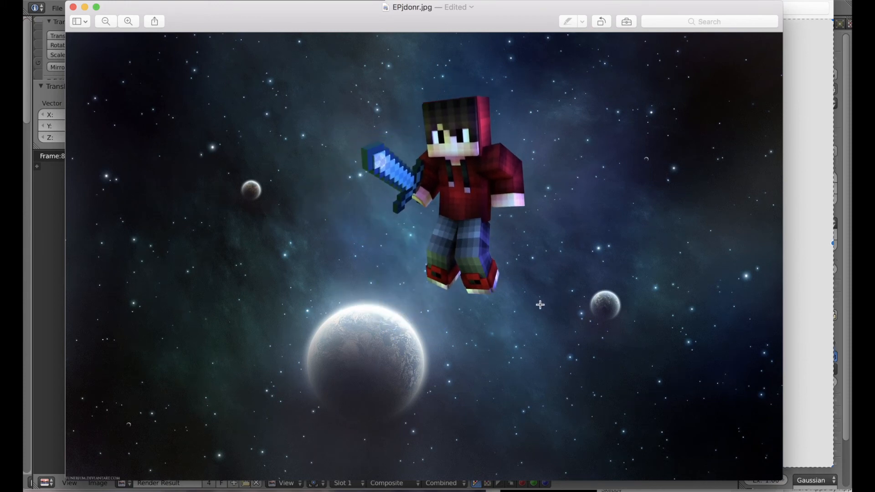
# Step: Crop the background image to a rectangle closely framing the character and sword, leaving out the planets
pyautogui.moveTo(549, 305); pyautogui.dragTo(354, 74)
pyautogui.moveTo(452, 304); pyautogui.dragTo(451, 299)
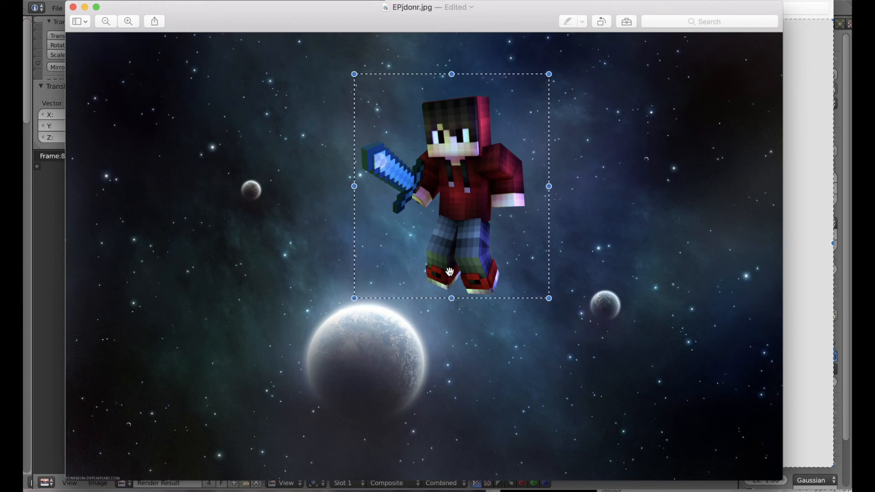
pyautogui.click(626, 21)
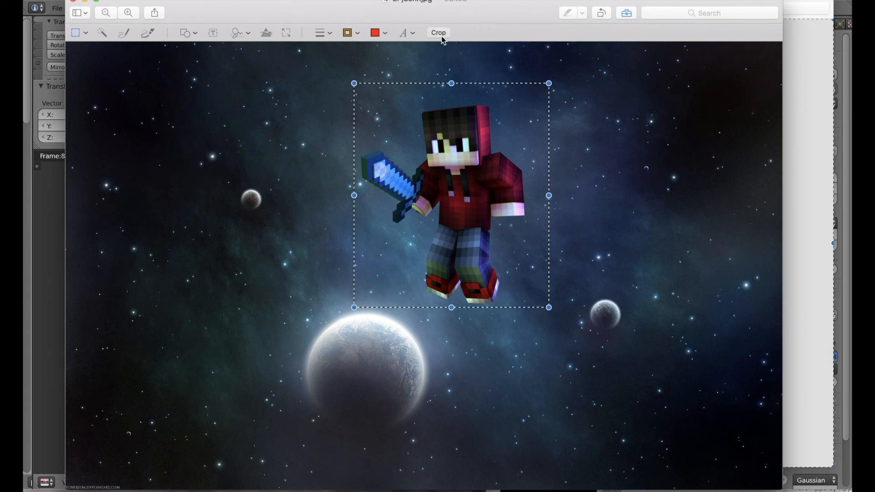
pyautogui.click(438, 33)
pyautogui.moveTo(252, 116); pyautogui.dragTo(538, 452)
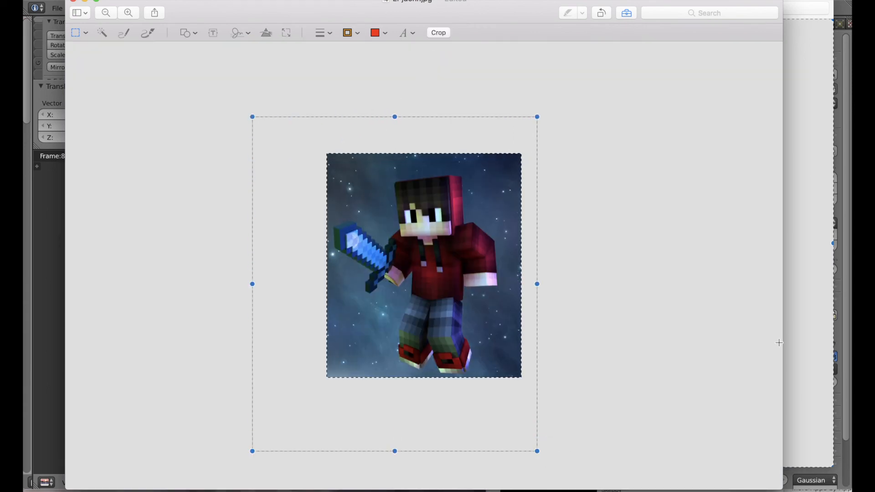
pyautogui.click(804, 337)
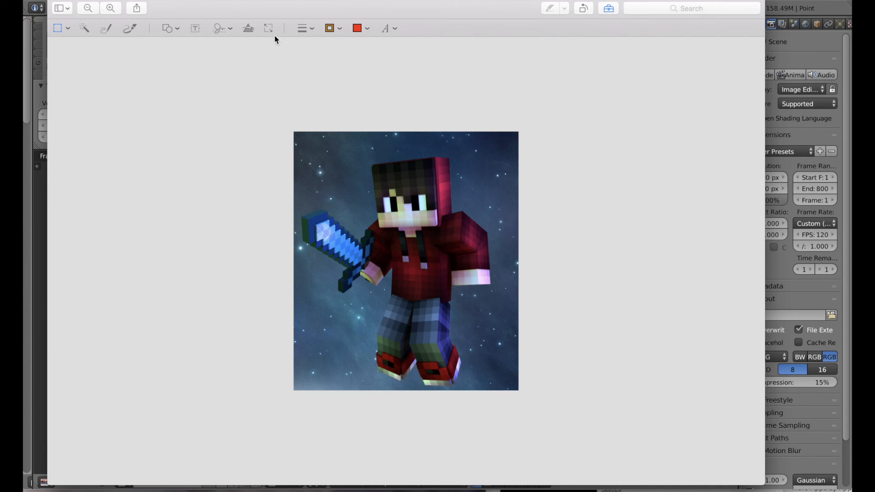
pyautogui.moveTo(272, 94); pyautogui.dragTo(606, 416)
pyautogui.click(666, 393)
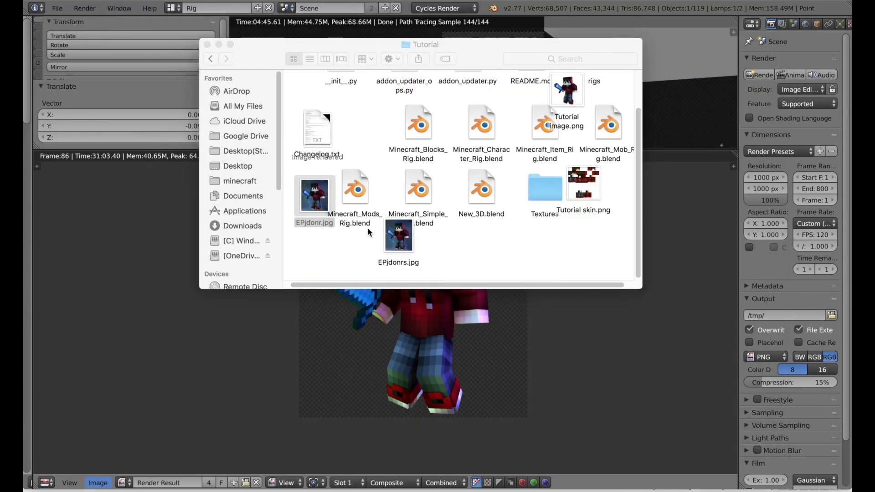
# Step: Open EPjdonrs.jpg beside EPjdonr.jpg and compare the sword blades in the two images
pyautogui.doubleClick(409, 245)
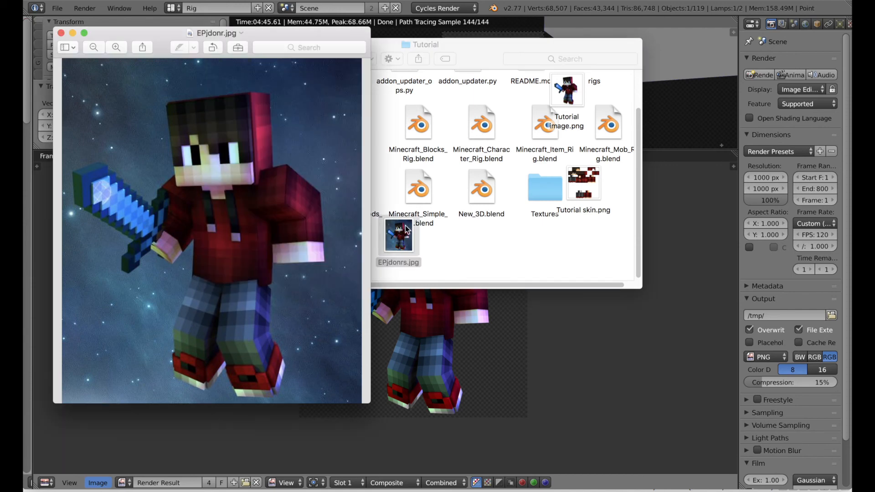
pyautogui.doubleClick(407, 230)
pyautogui.moveTo(182, 49); pyautogui.dragTo(494, 31)
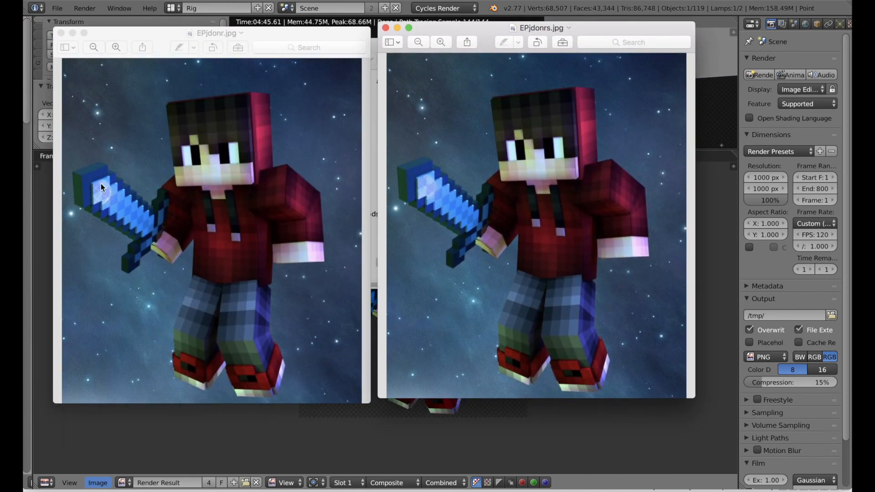
pyautogui.click(120, 215)
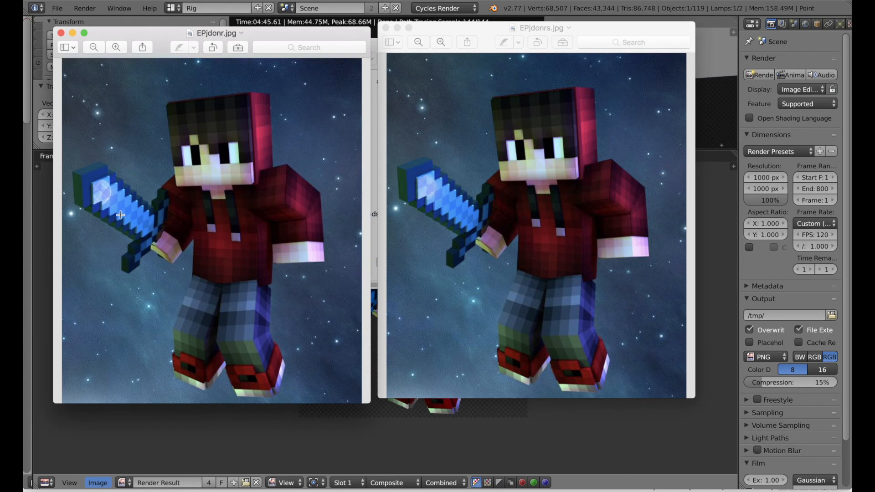
pyautogui.click(422, 175)
pyautogui.moveTo(422, 175); pyautogui.dragTo(444, 225)
pyautogui.click(444, 235)
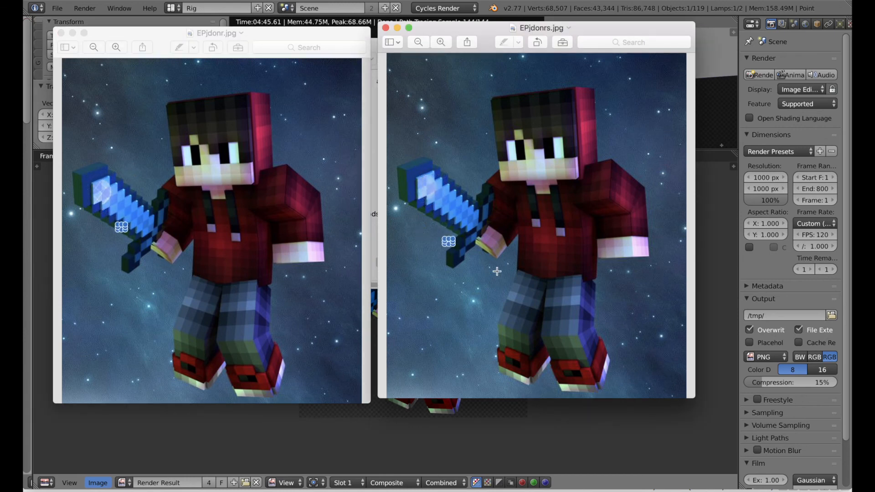
pyautogui.click(139, 229)
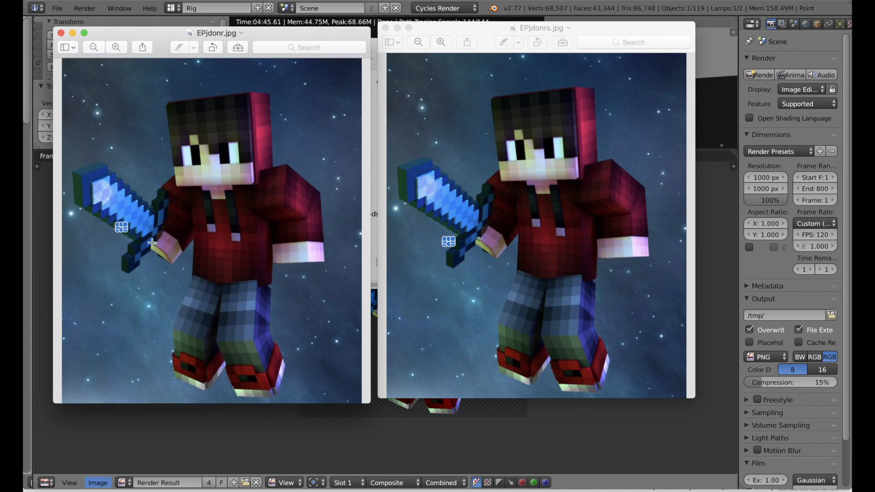
# Step: Close both image previews and switch back to Blender for a closer look at the rendered character
pyautogui.click(385, 28)
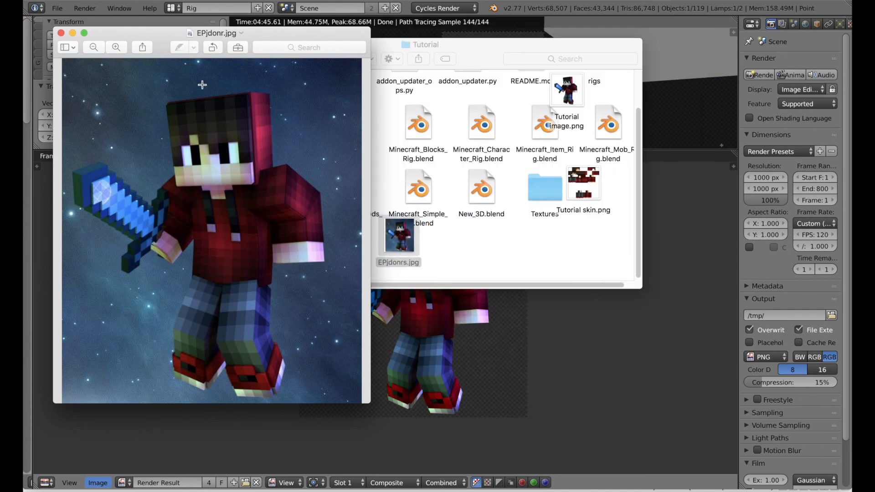
pyautogui.click(60, 33)
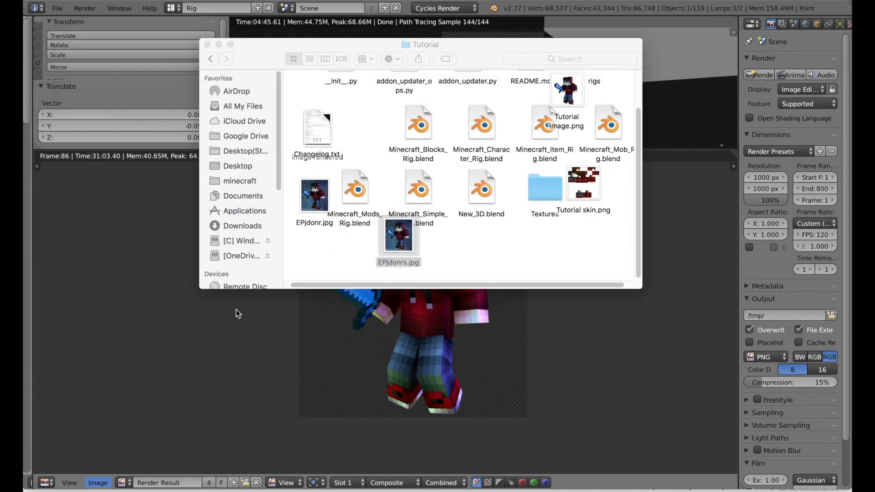
pyautogui.click(236, 310)
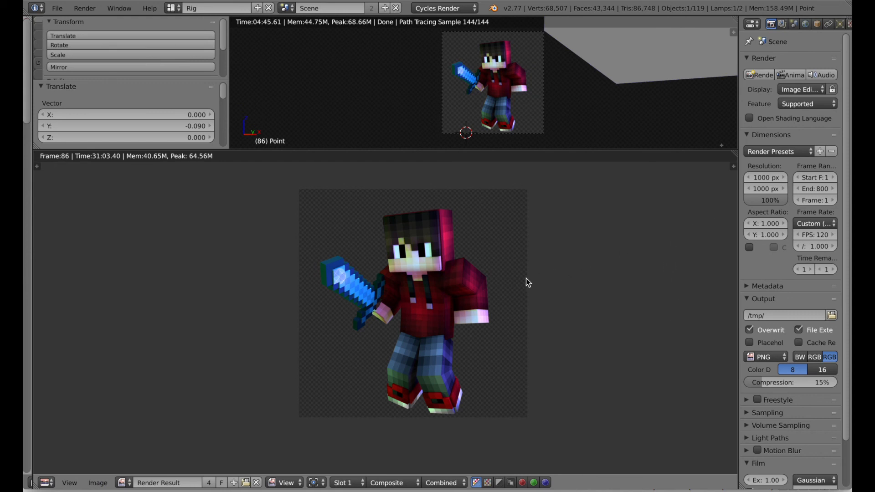
pyautogui.scroll(1, 430, 294)
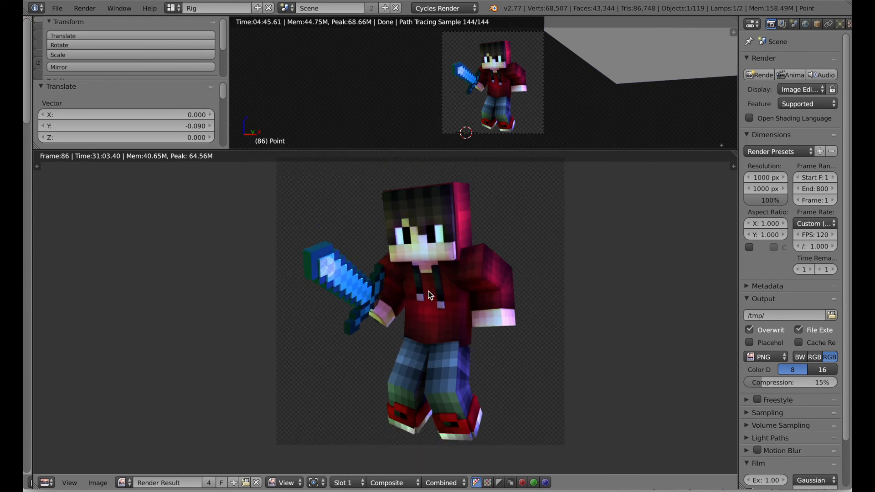